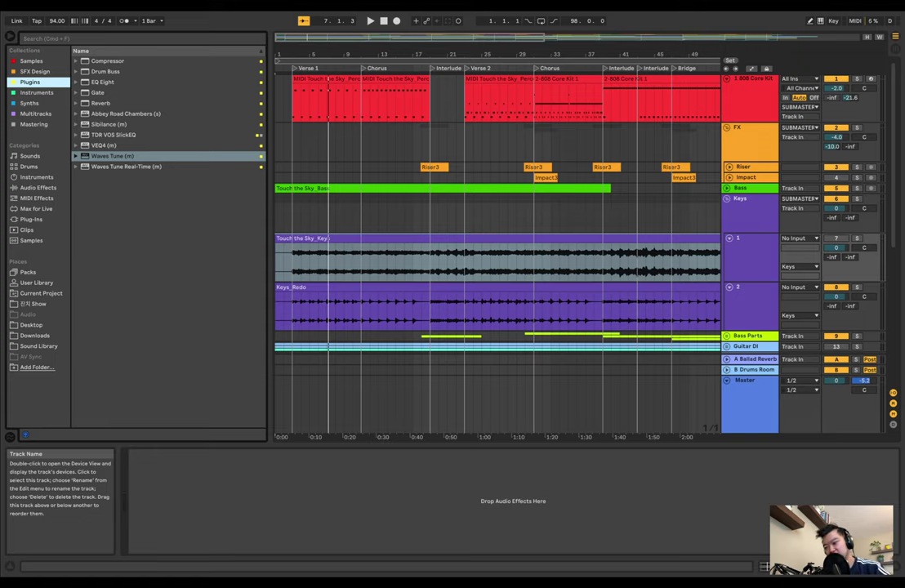
Step: Switch from the Arrangement to the Session View mixer and hide the browser
click(751, 140)
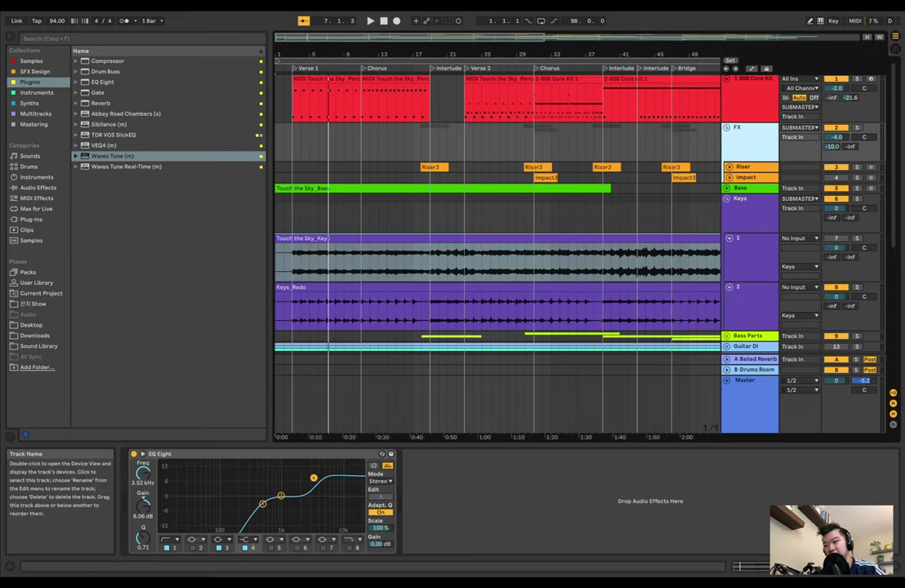
key(Tab)
key(ctrl+alt+b)
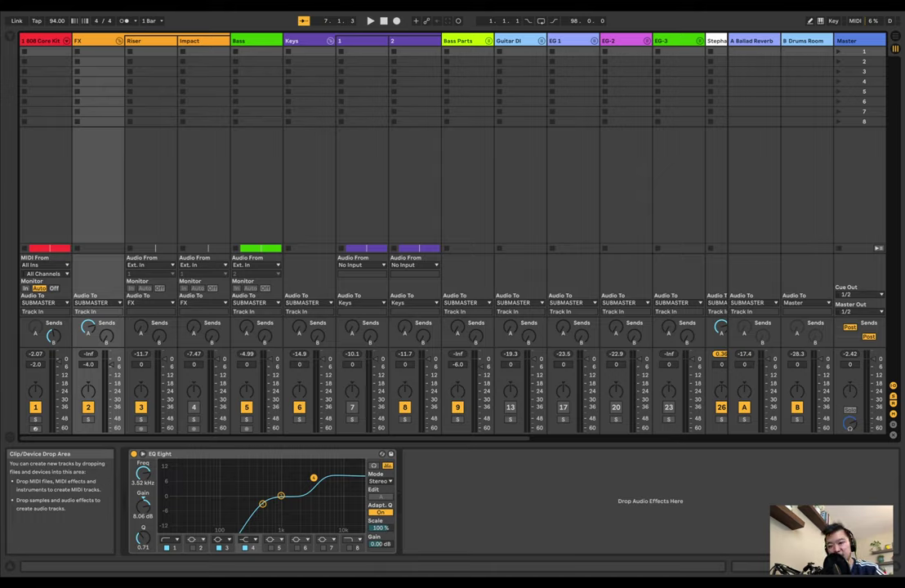
Step: Color the B Drums Room return red and route its output to SUBMASTER
click(753, 41)
click(805, 41)
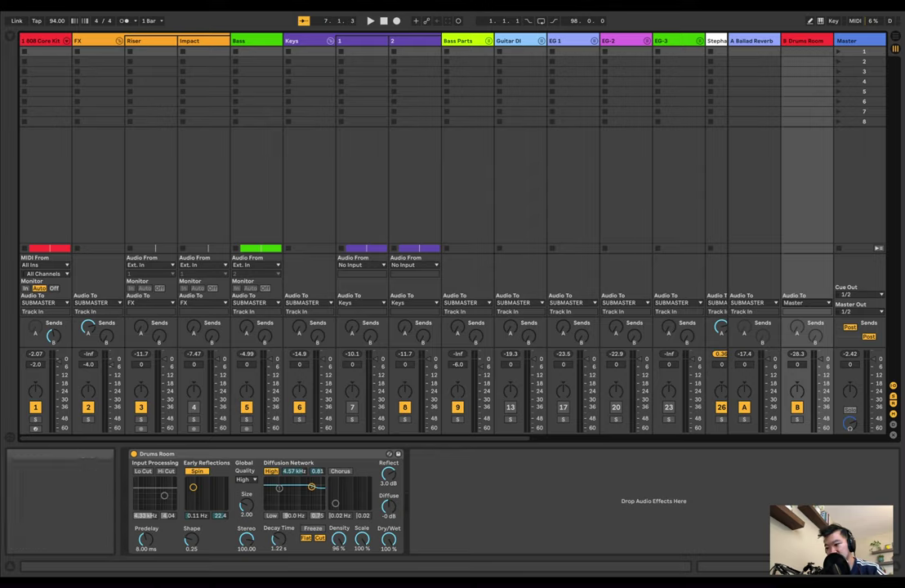
click(808, 303)
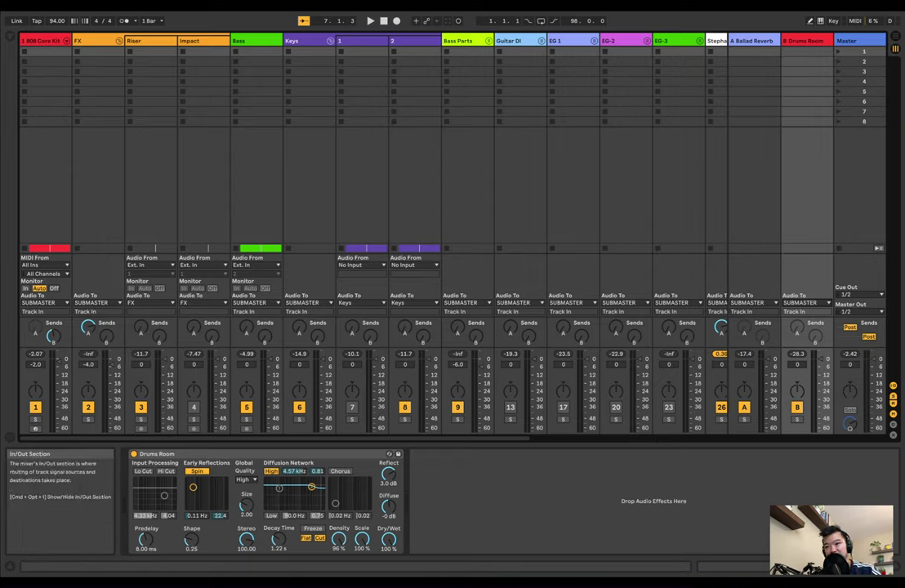
Step: Fold the FX group, the Keys group and the open vocal group in the mixer
click(708, 40)
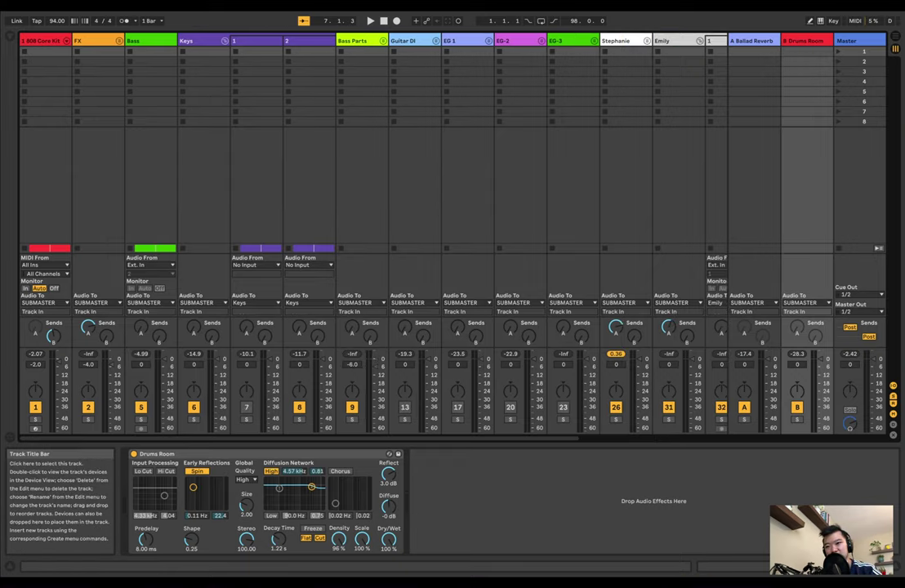
click(225, 41)
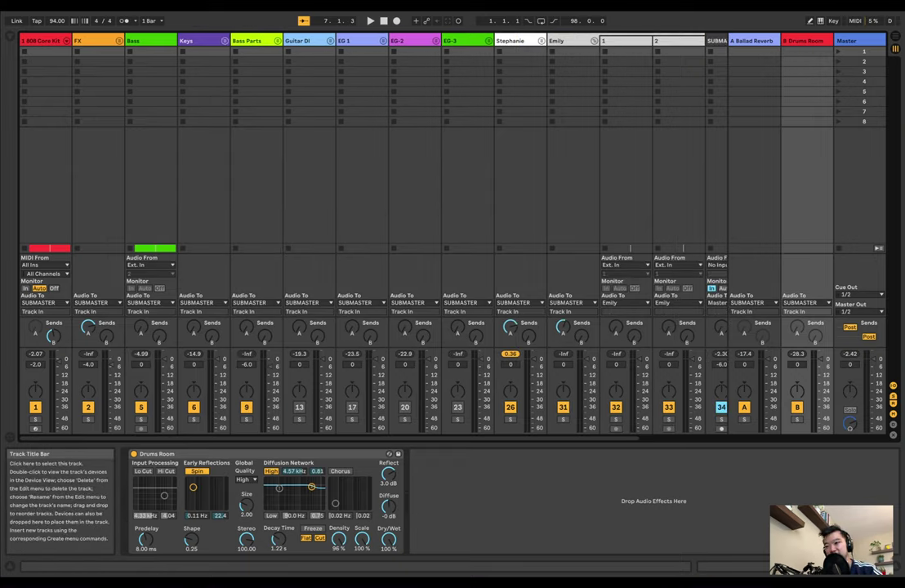
key(Delete)
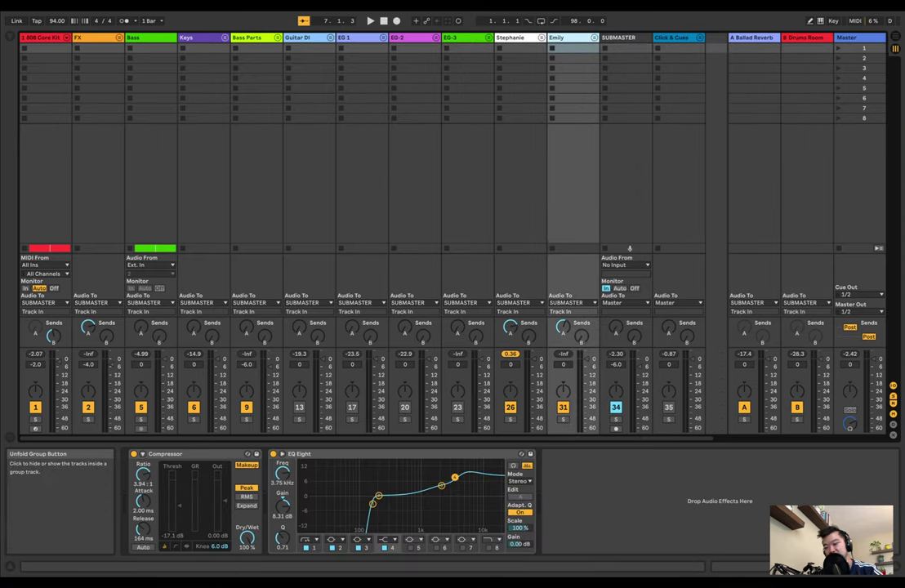
Step: Inspect the device chains of the Click & Cues, SUBMASTER and Master tracks
click(672, 37)
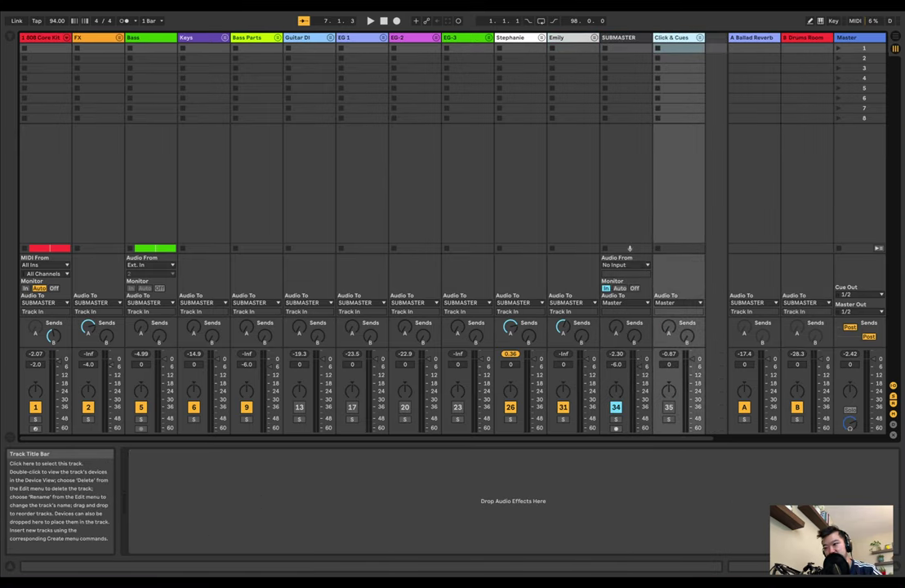
click(621, 37)
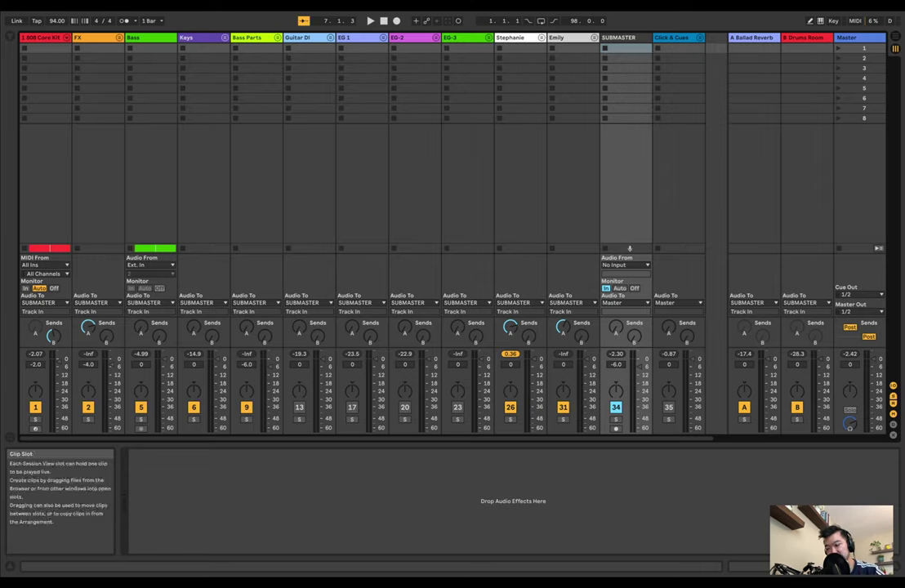
click(858, 38)
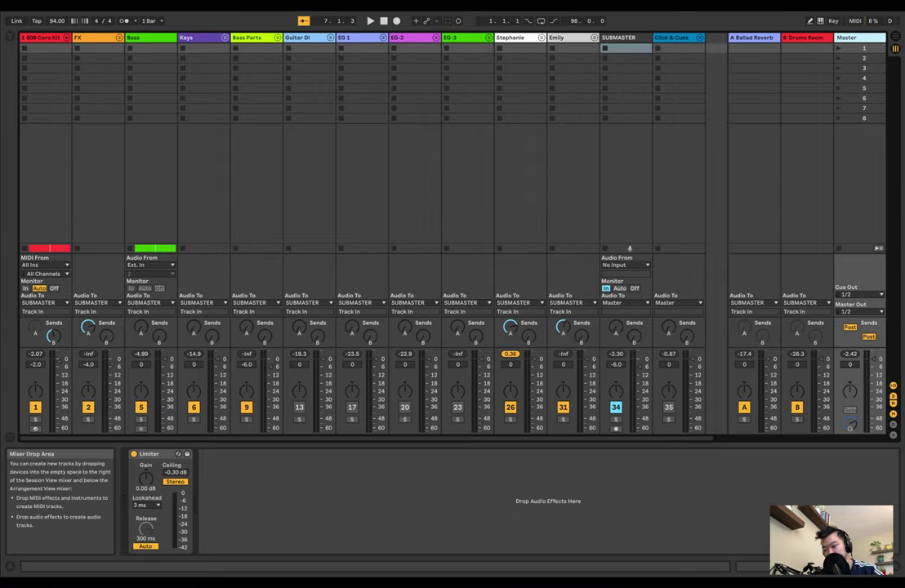
Step: Enlarge the mixer section slightly to give the track volume meters more height
drag(717, 348, 717, 329)
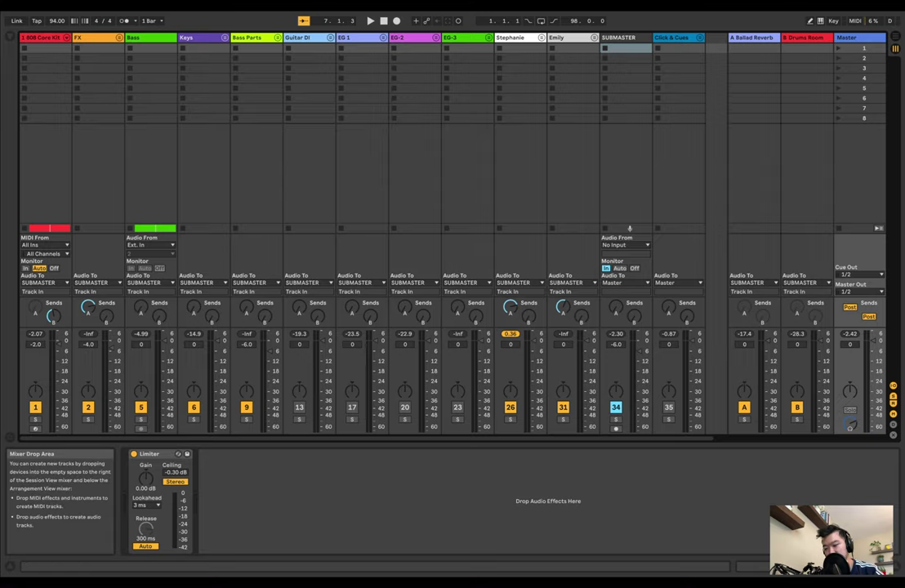
scroll(716, 343, right, 1)
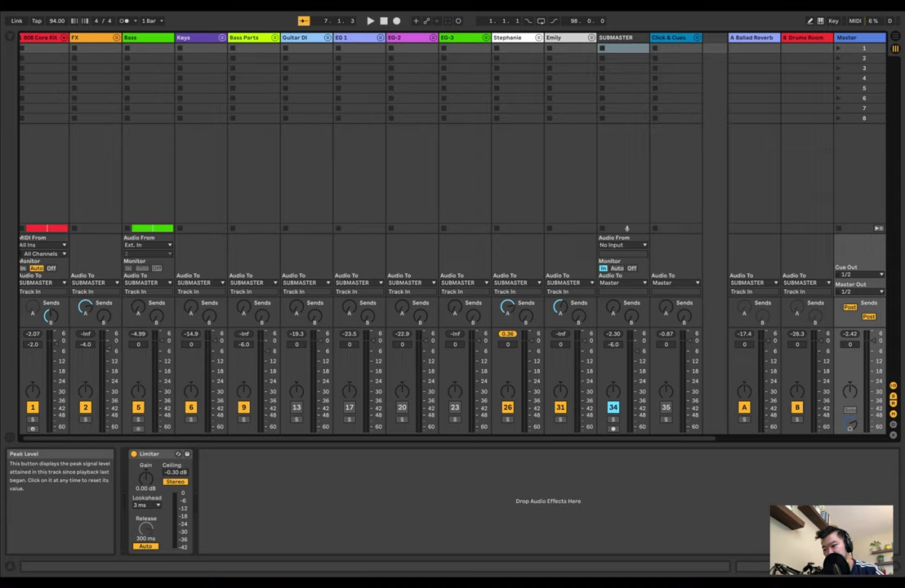
mouse_move(627, 229)
mouse_down()
mouse_move(628, 238)
mouse_move(627, 229)
mouse_up()
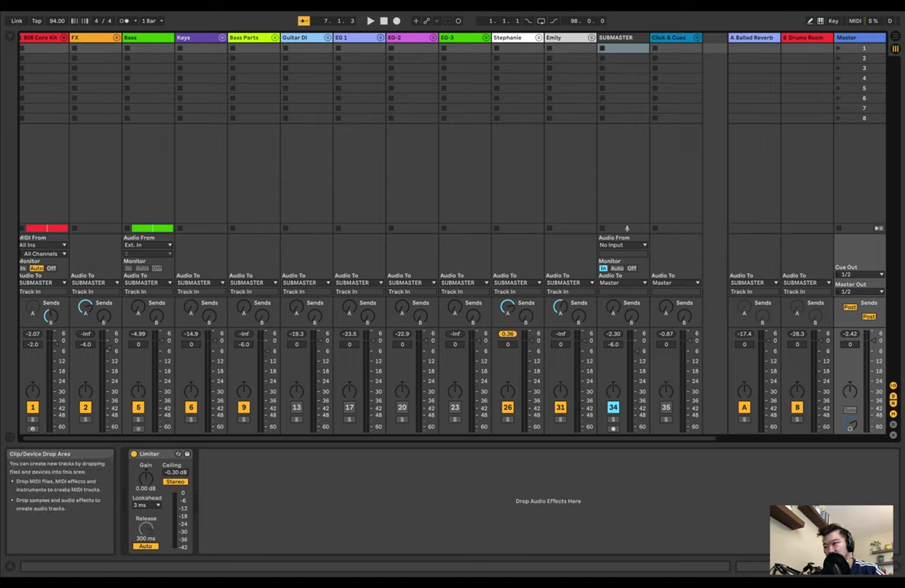
Step: Inspect the A Ballad Reverb and B Drums Room devices and the tracks inside the Guitar DI and EG 1 groups
click(752, 38)
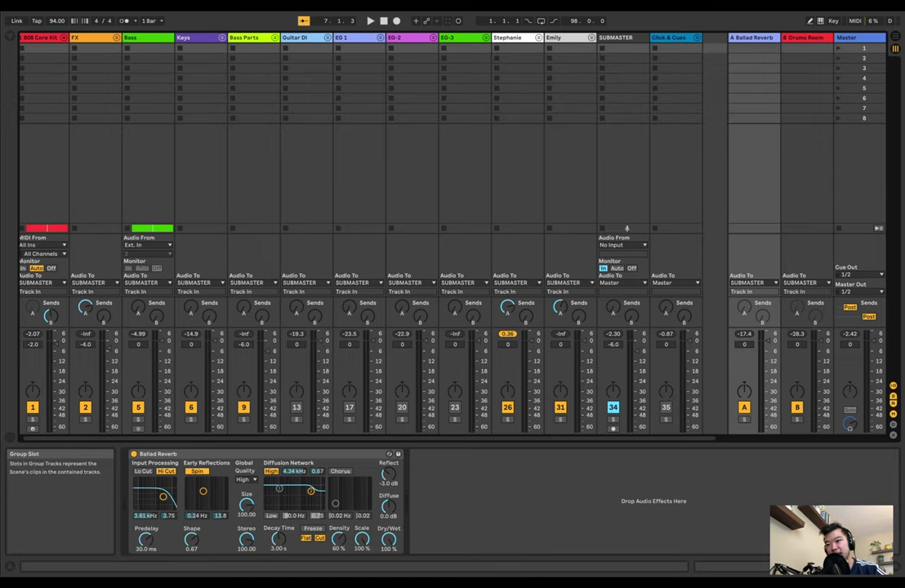
click(301, 38)
click(328, 38)
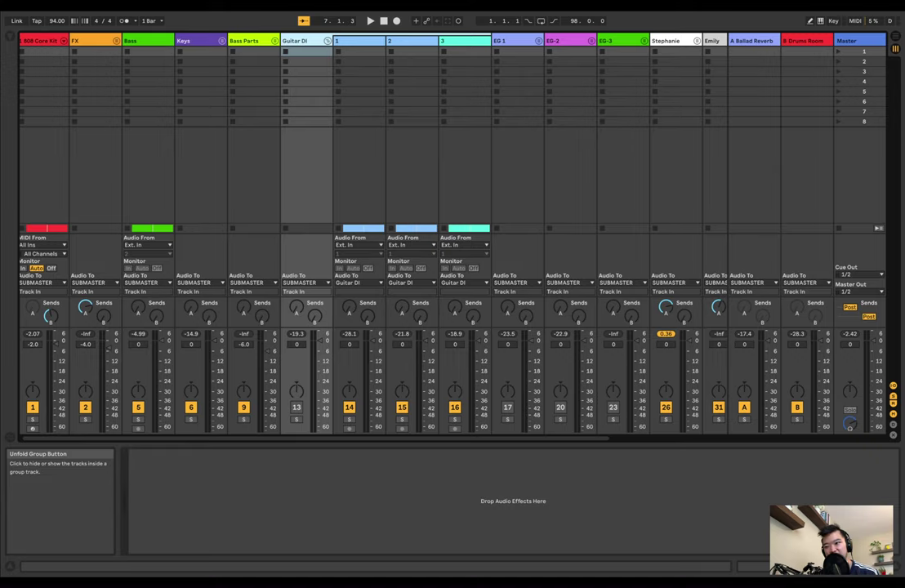
click(326, 40)
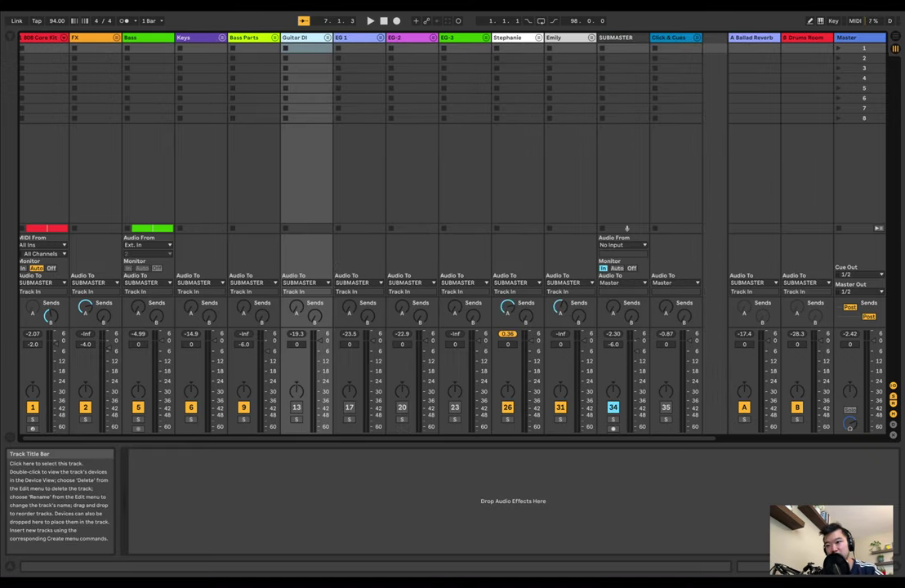
click(380, 37)
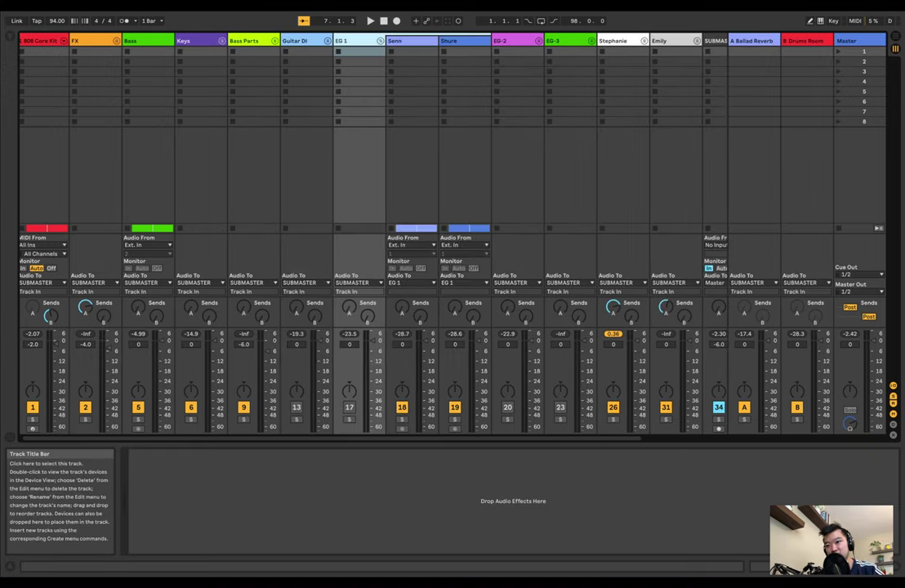
click(380, 41)
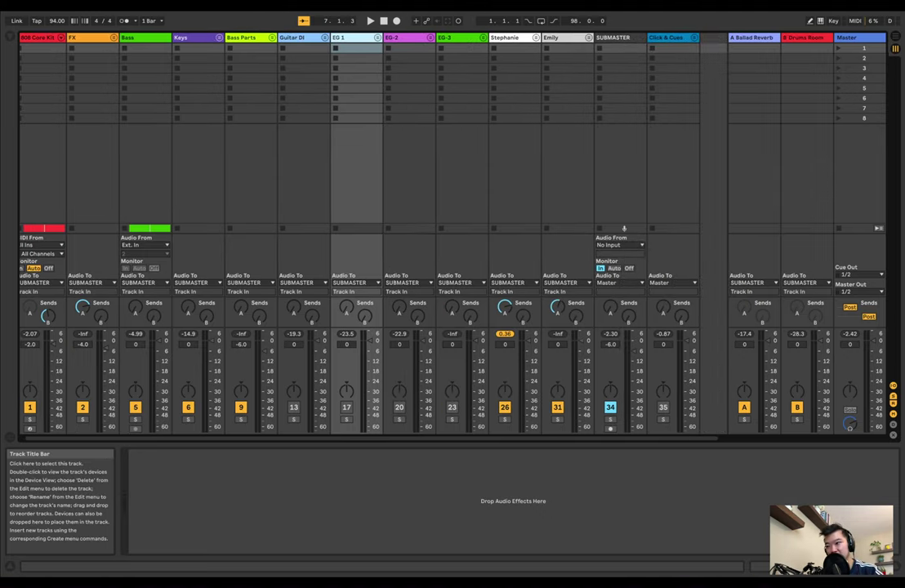
click(805, 38)
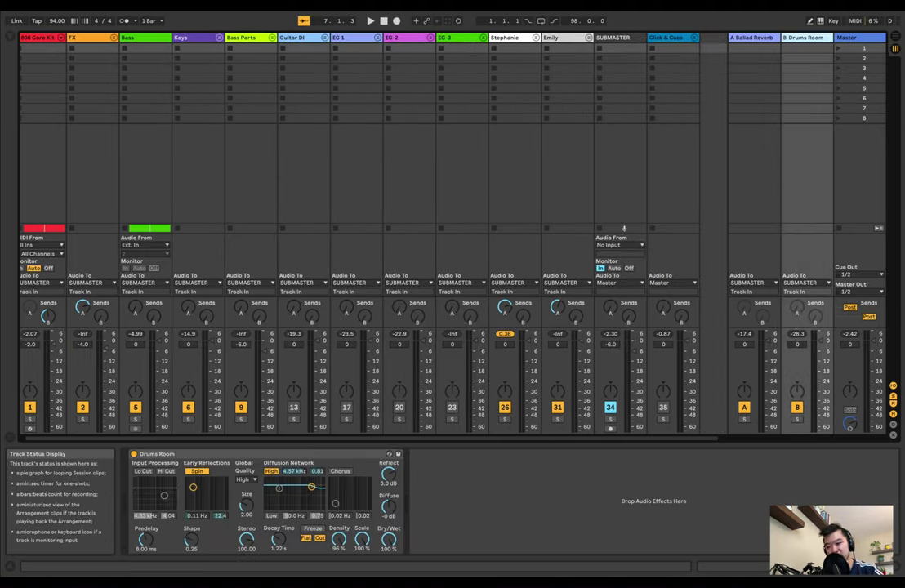
Step: Solo the 808 Core Kit and play the arrangement from its Chorus clip at bar 31
scroll(360, 229, left, 1)
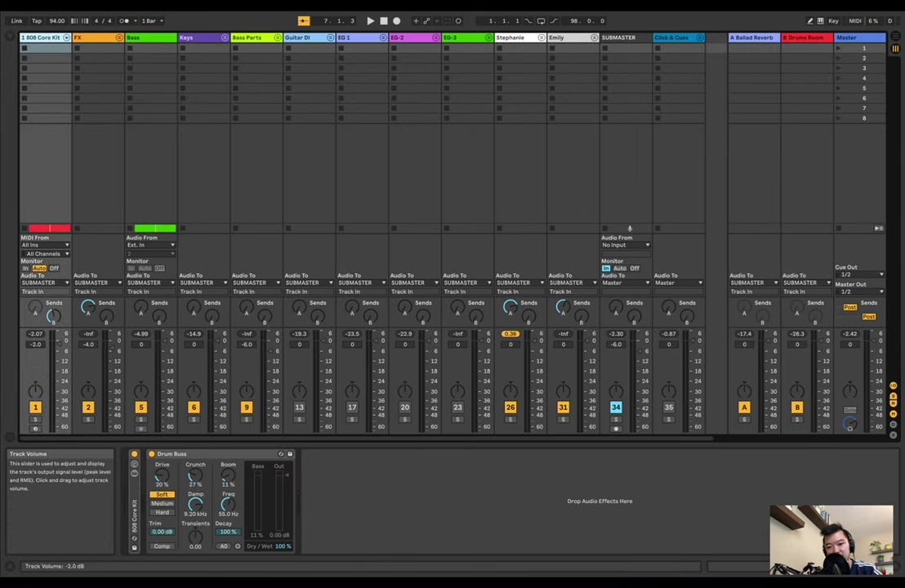
key(Tab)
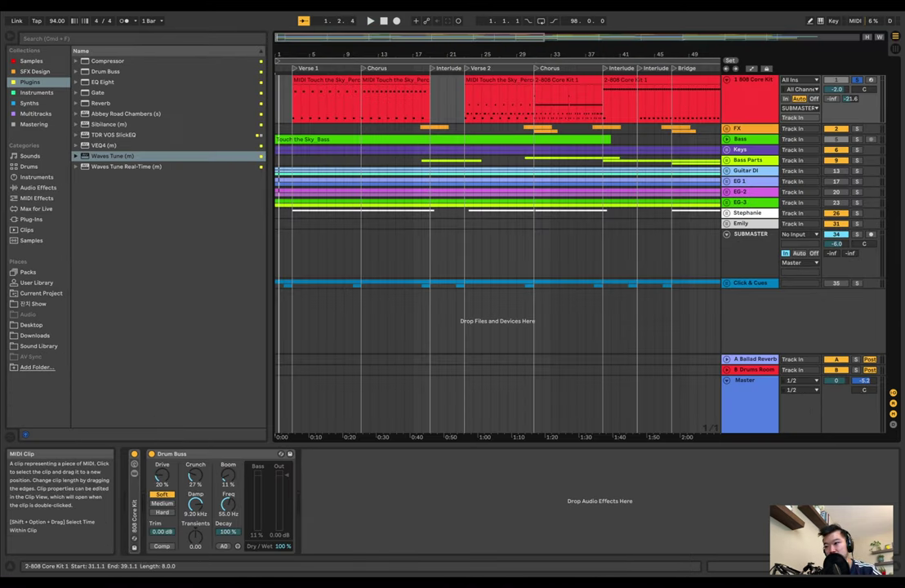
click(558, 80)
key(space)
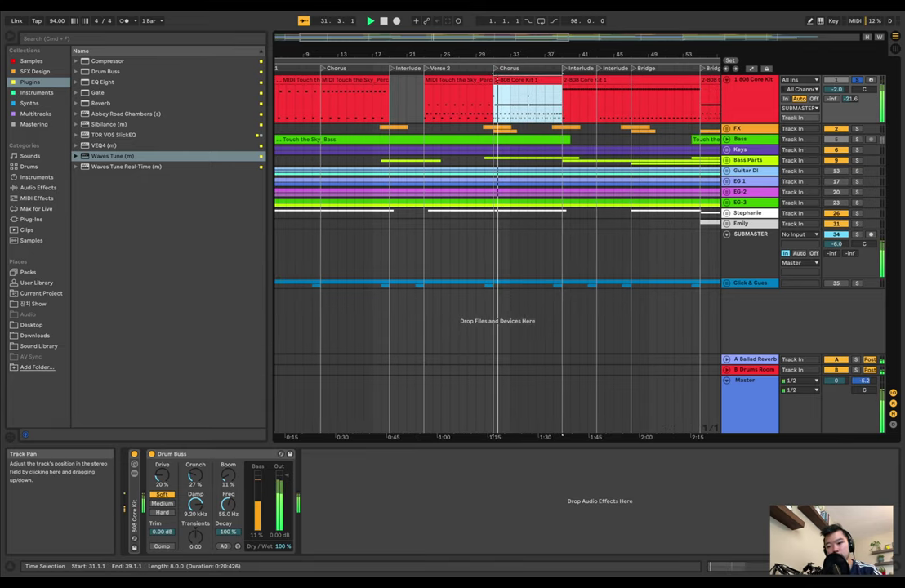
Step: Unfold the 808 Core Kit's drum chains in the Session mixer and examine their sends and return chains
key(Tab)
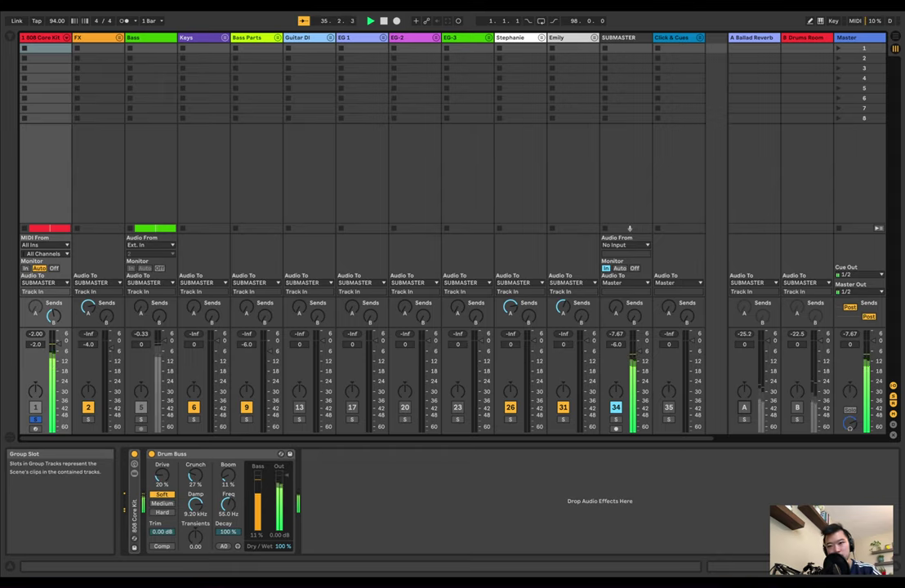
click(67, 37)
scroll(67, 39, right, 1)
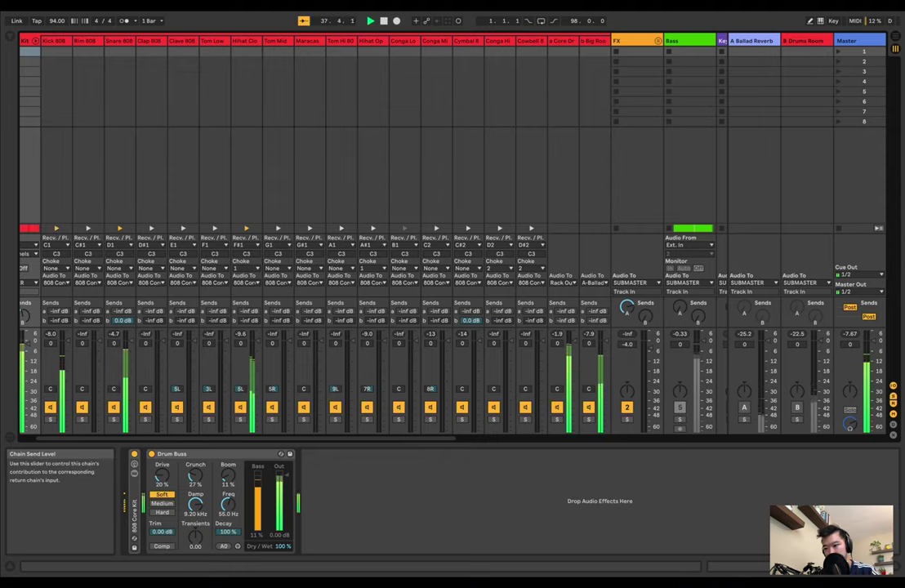
scroll(458, 245, right, 3)
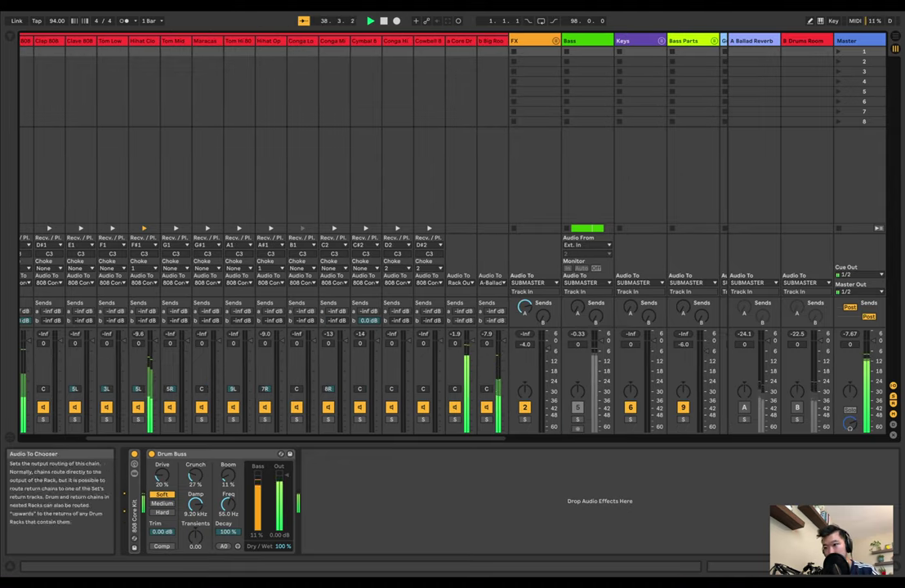
Step: Show the reverb device on the kit's Big Room return chain and stop playback
click(492, 41)
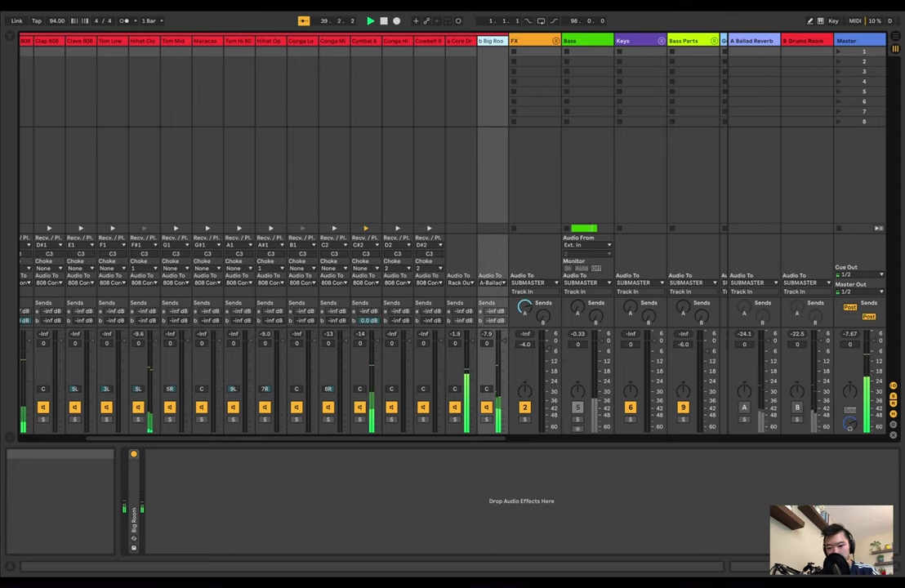
double_click(134, 503)
key(space)
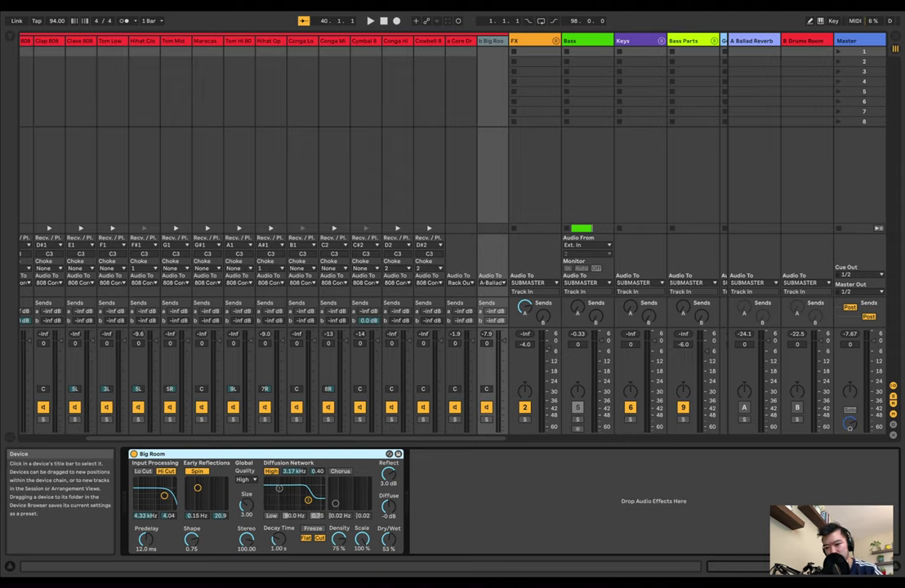
click(492, 41)
Step: Route the Big Room return chain's output to the rack output and play the soloed drums
scroll(492, 41, left, 3)
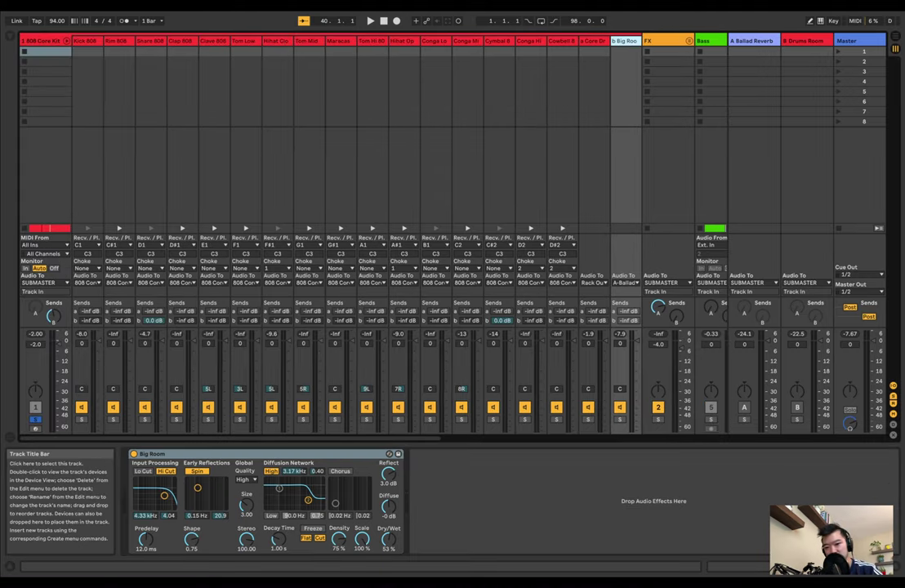
key(space)
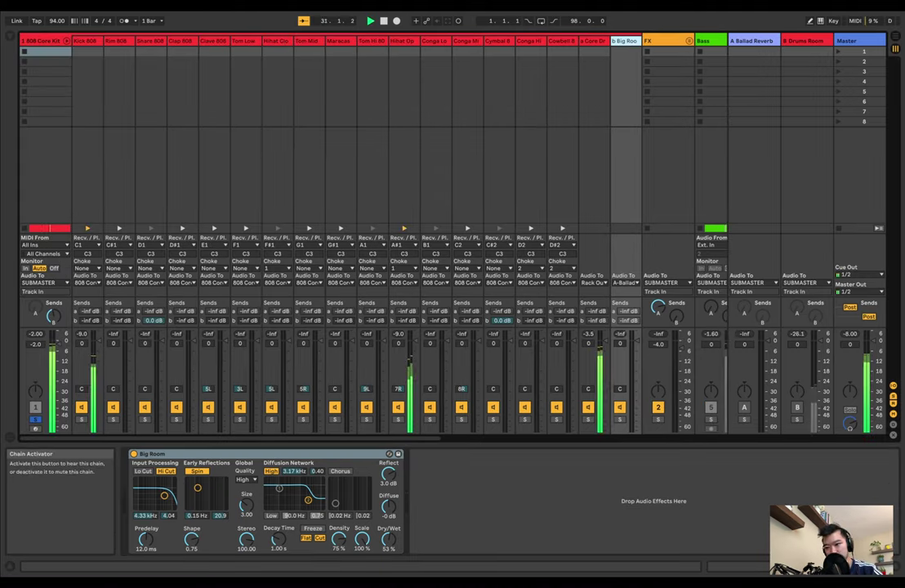
scroll(327, 237, right, 2)
scroll(318, 237, right, 3)
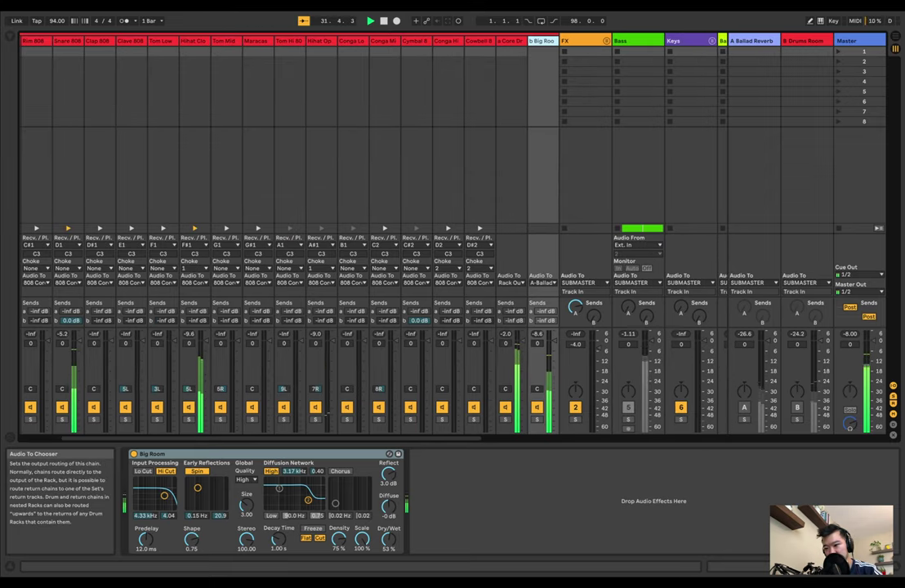
key(space)
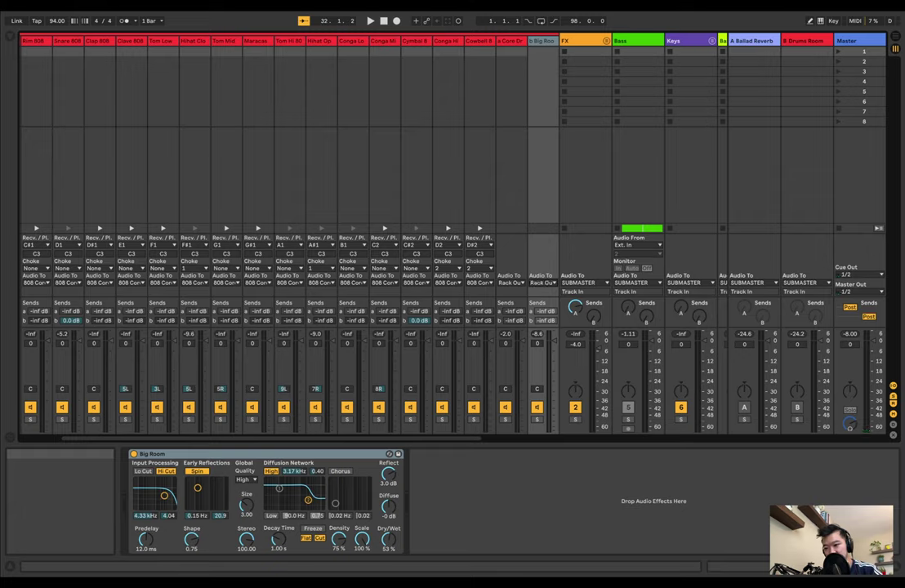
key(space)
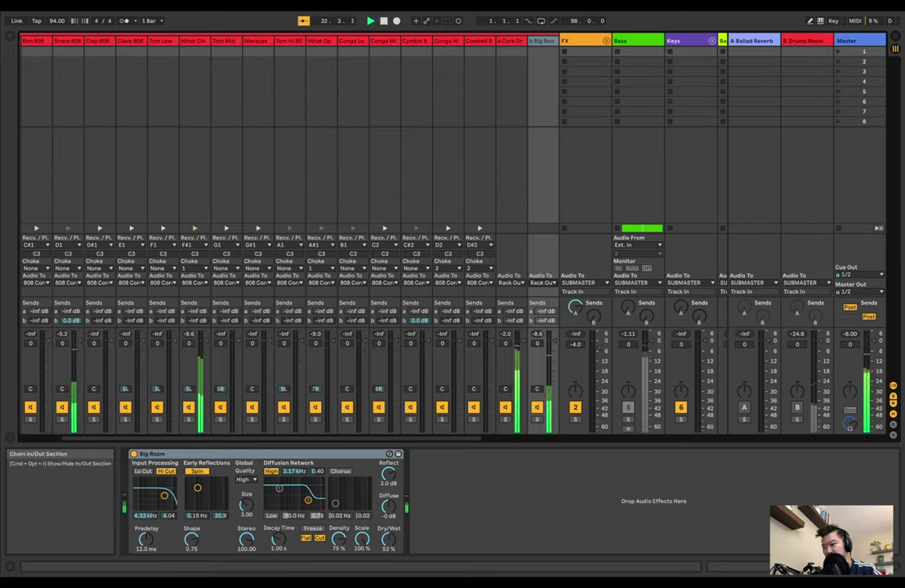
Step: Fold the 808 Core Kit's drum chains and turn off the kit's solo
scroll(372, 269, left, 3)
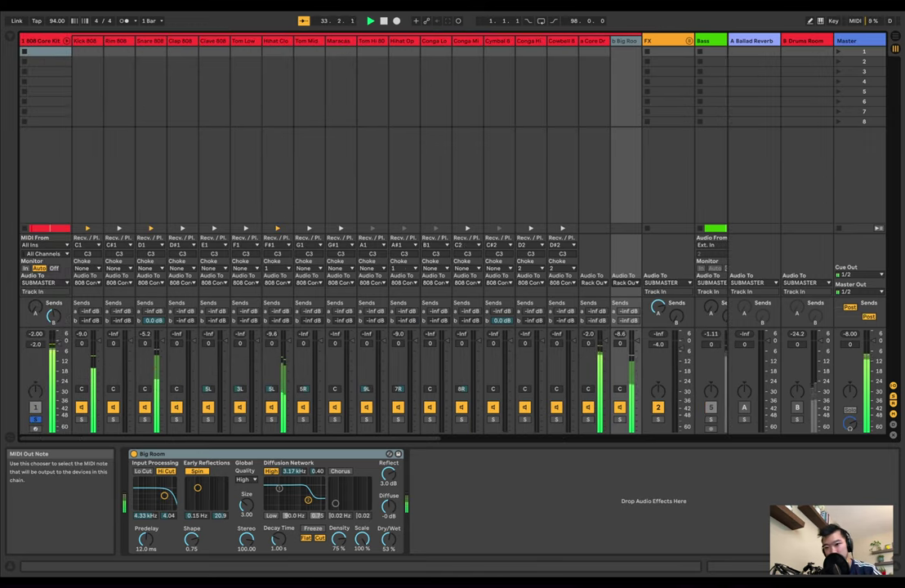
click(67, 41)
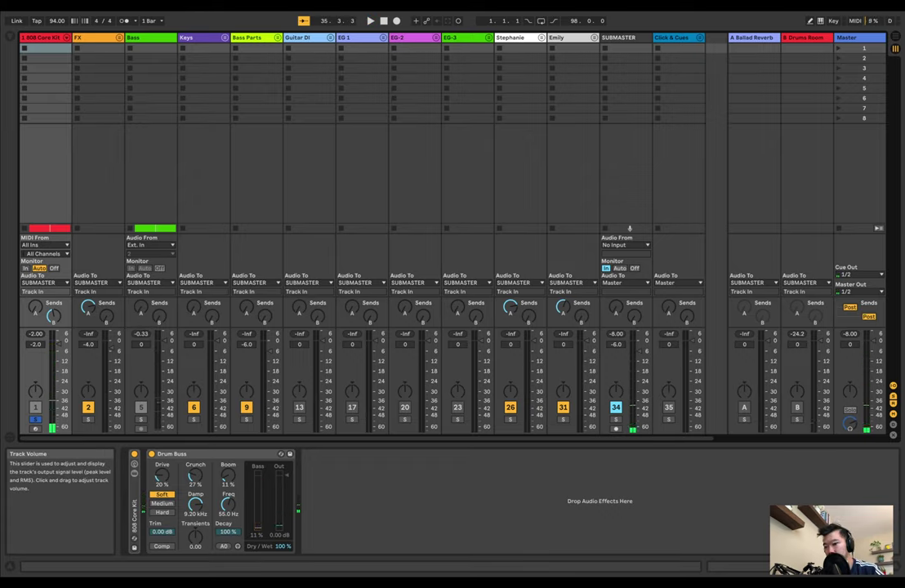
click(35, 420)
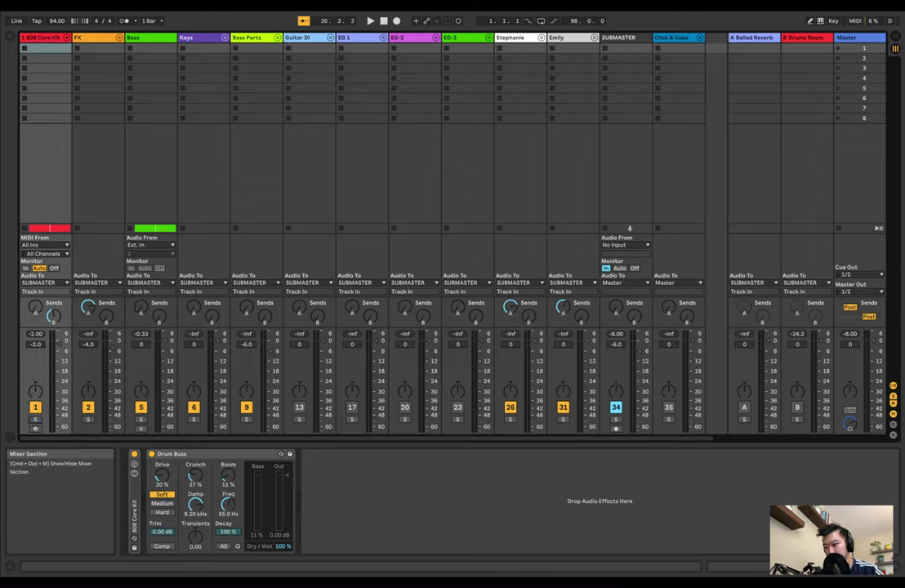
Step: Activate the Drums Room return, then solo the 808 Core Kit and play the drums with its send B raised
click(798, 408)
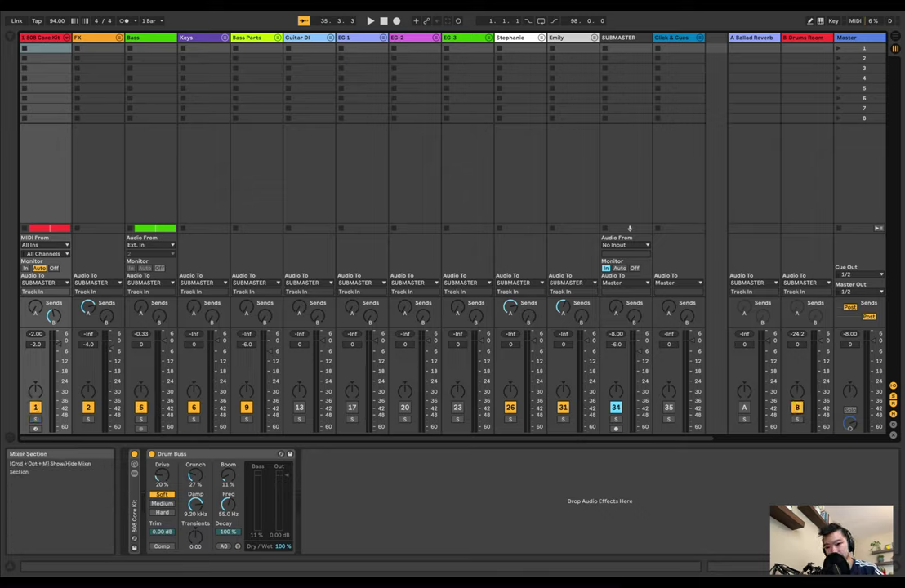
click(35, 419)
key(space)
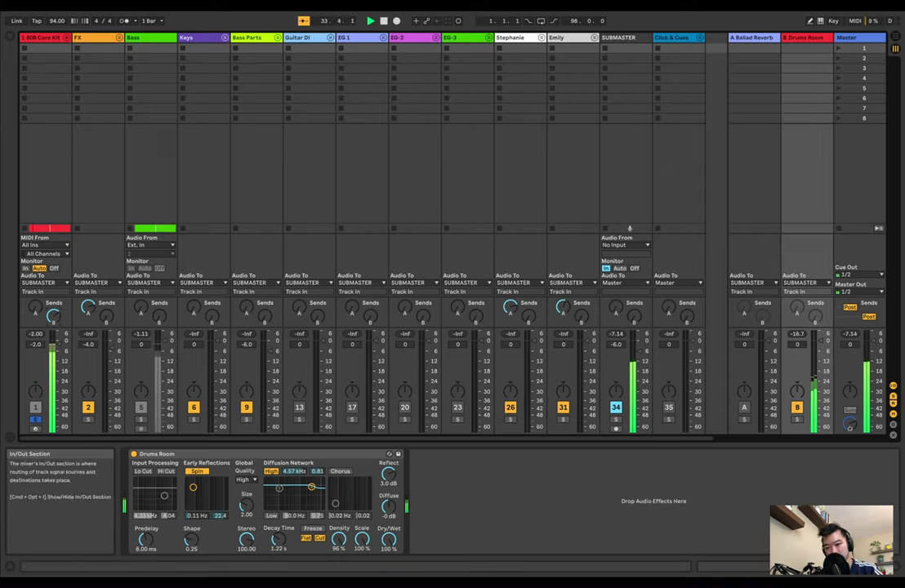
key(space)
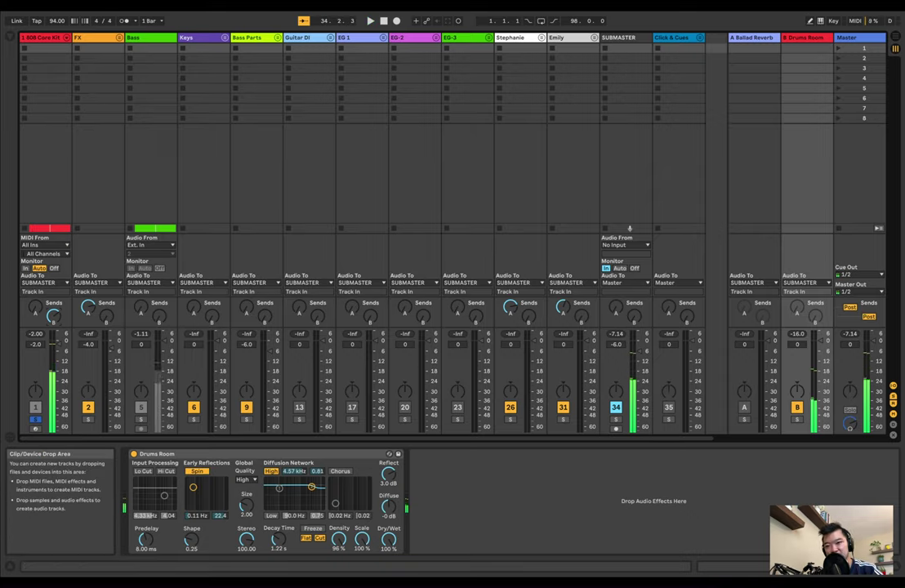
Step: Set Boom to 48% and Decay to 20% in the 808 Core Kit's Drum Buss while the soloed drums play
click(42, 38)
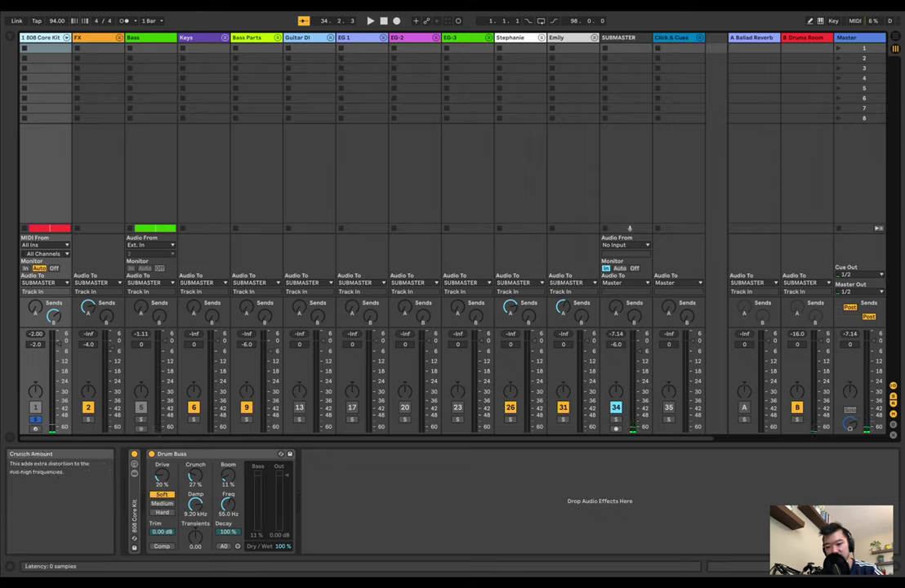
click(193, 454)
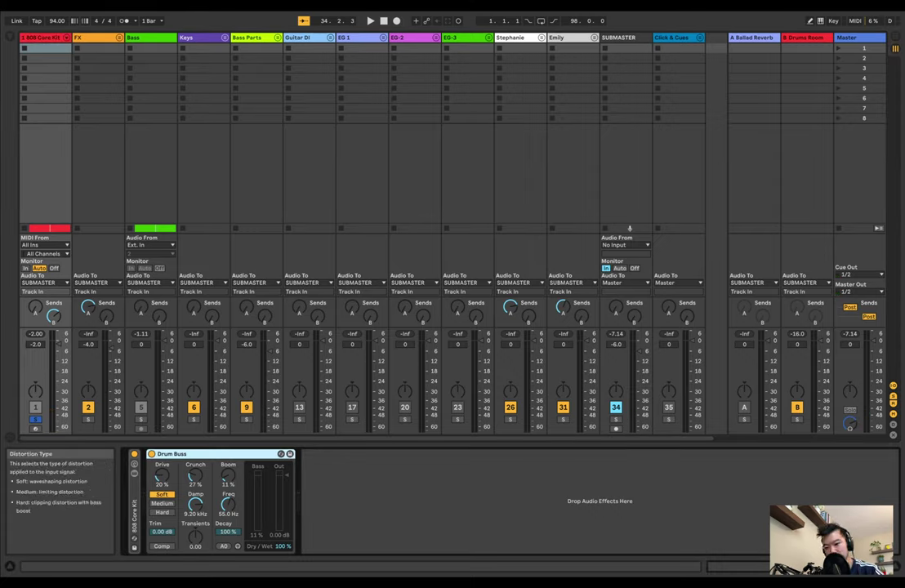
click(196, 475)
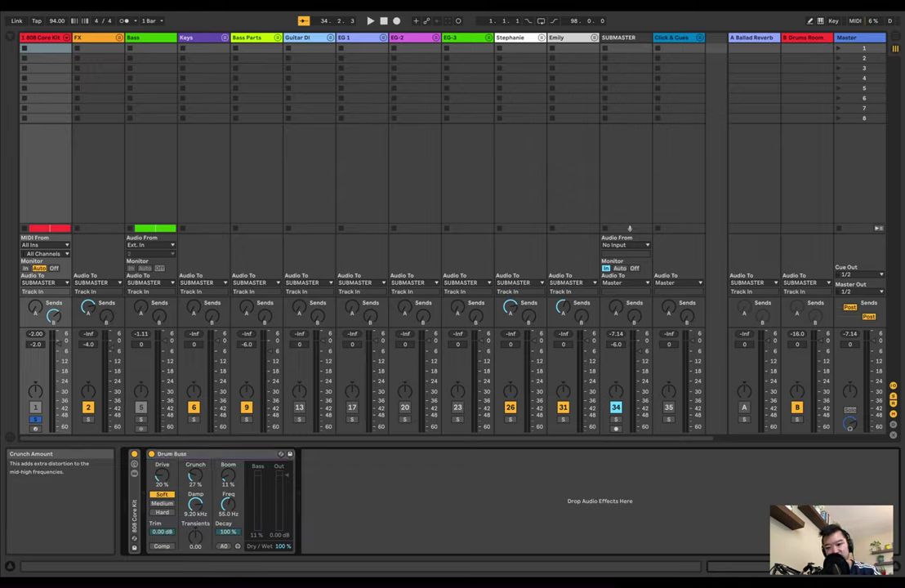
click(195, 454)
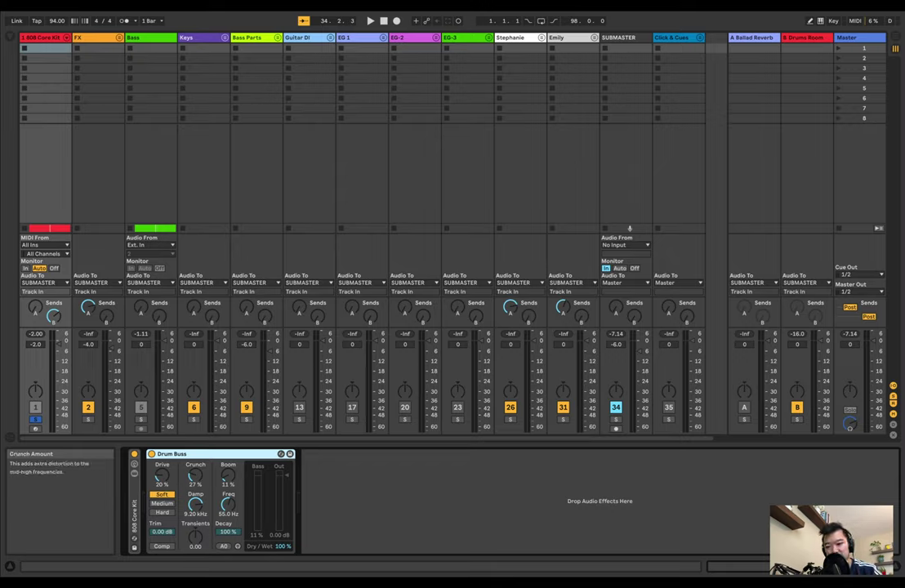
key(space)
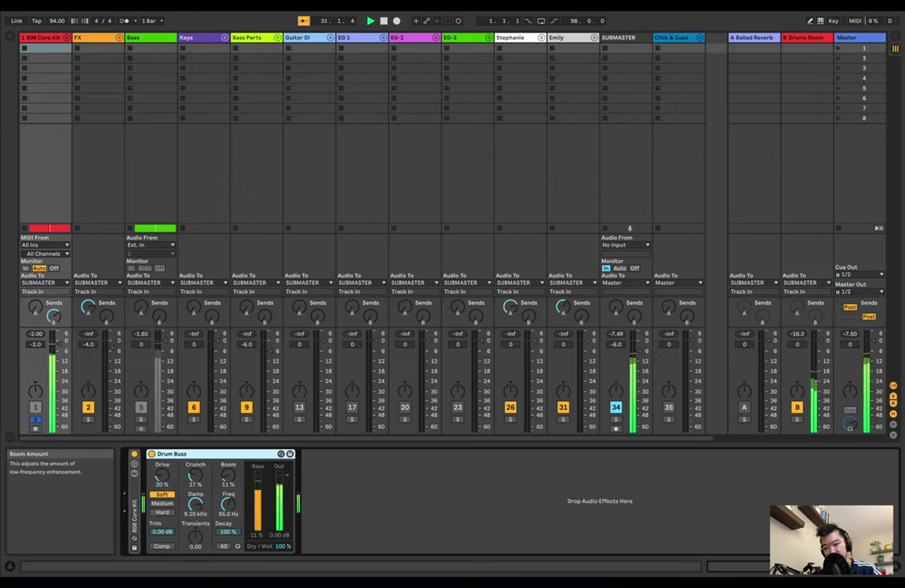
drag(228, 475, 228, 452)
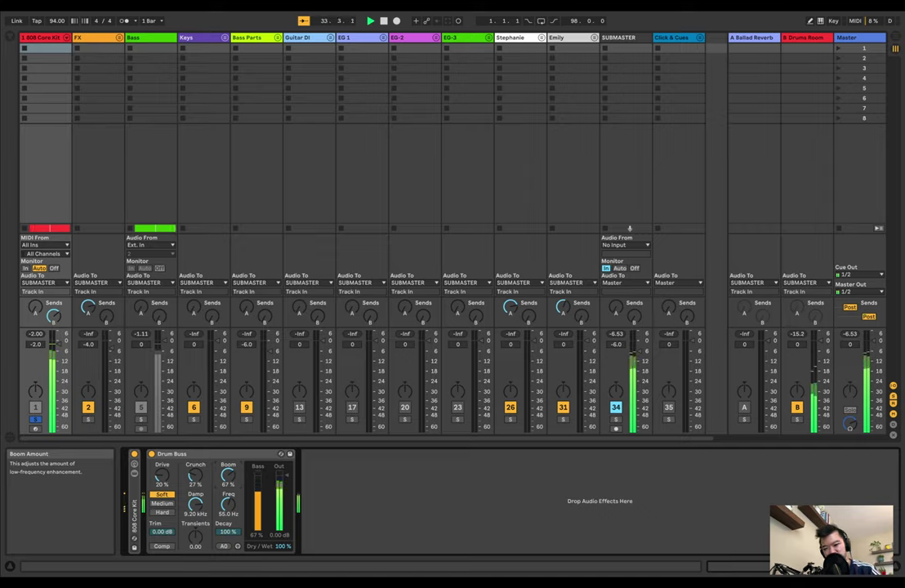
drag(227, 475, 228, 448)
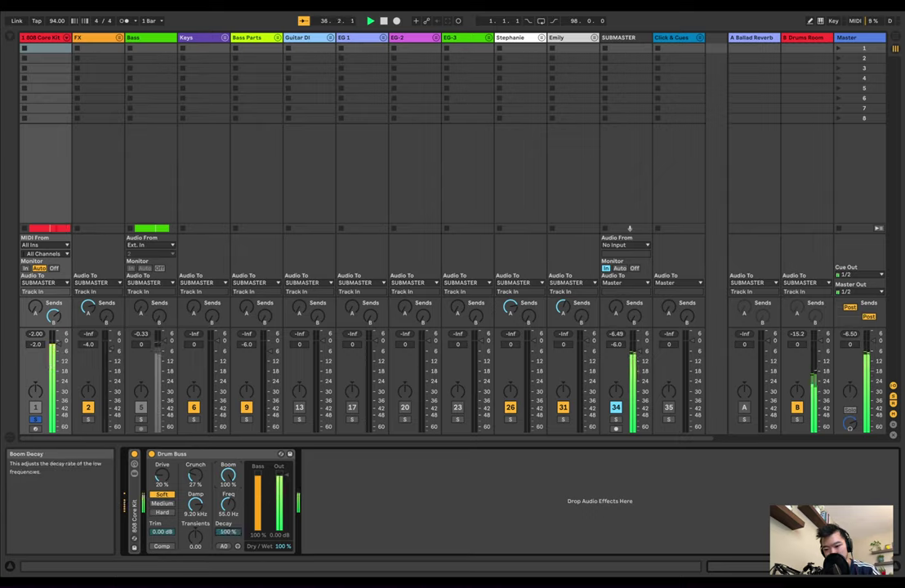
drag(228, 475, 228, 488)
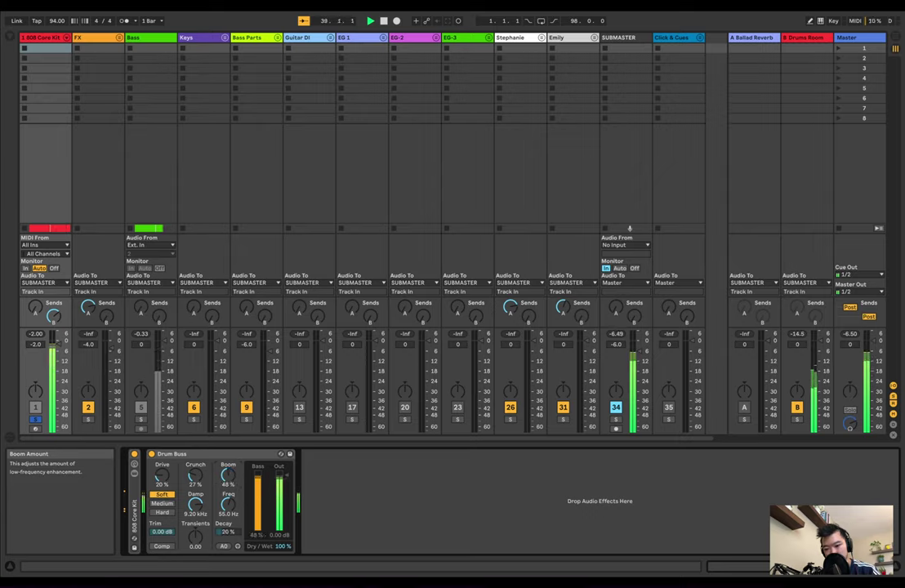
key(space)
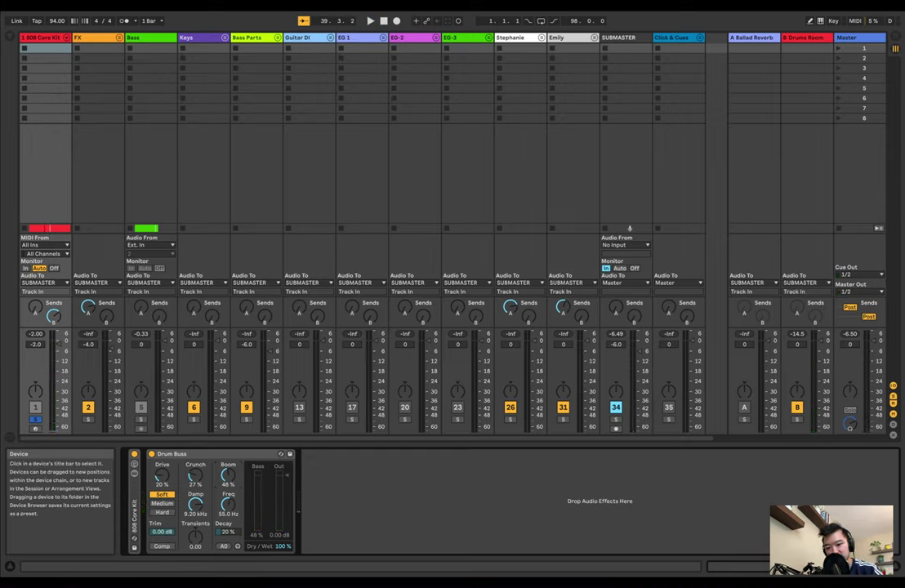
Step: Replay the soloed drums from the chorus to audition the Drum Buss boom settings
key(space)
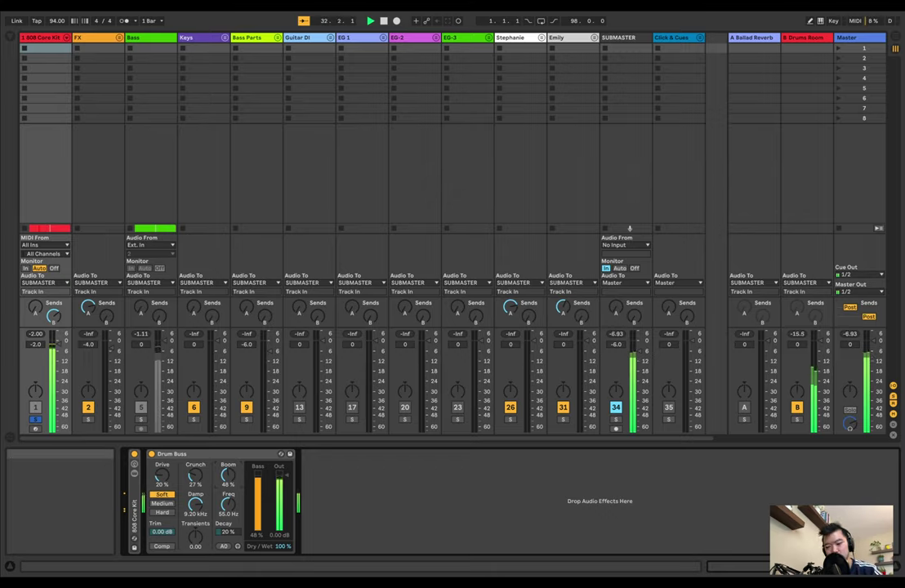
key(space)
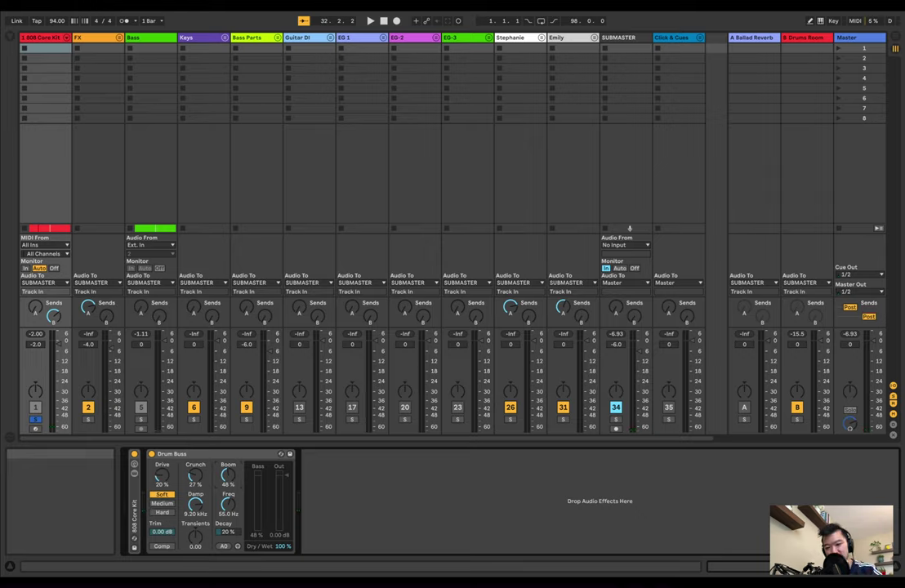
key(space)
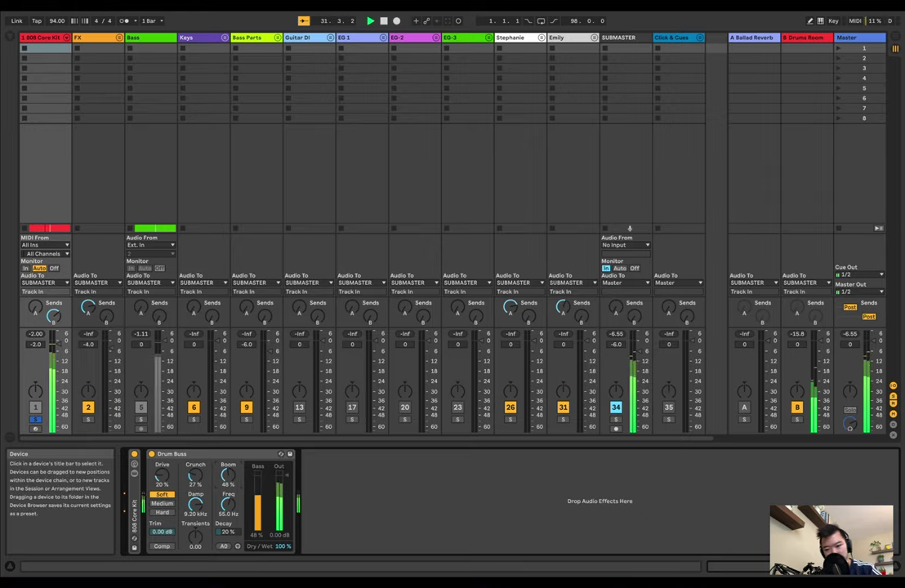
key(space)
Step: Unfold the 808 Core Kit rack and show the devices of its Kick 808 pad
double_click(134, 517)
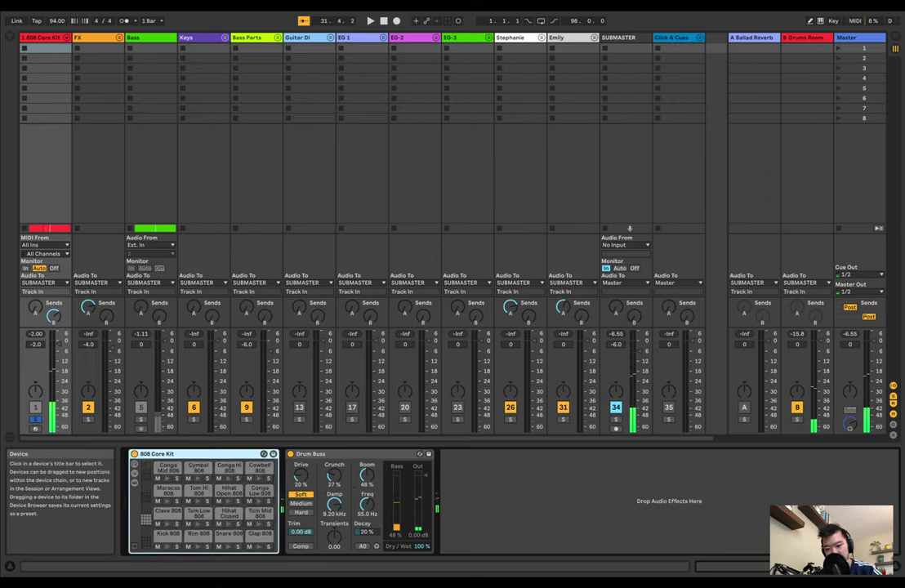
click(172, 536)
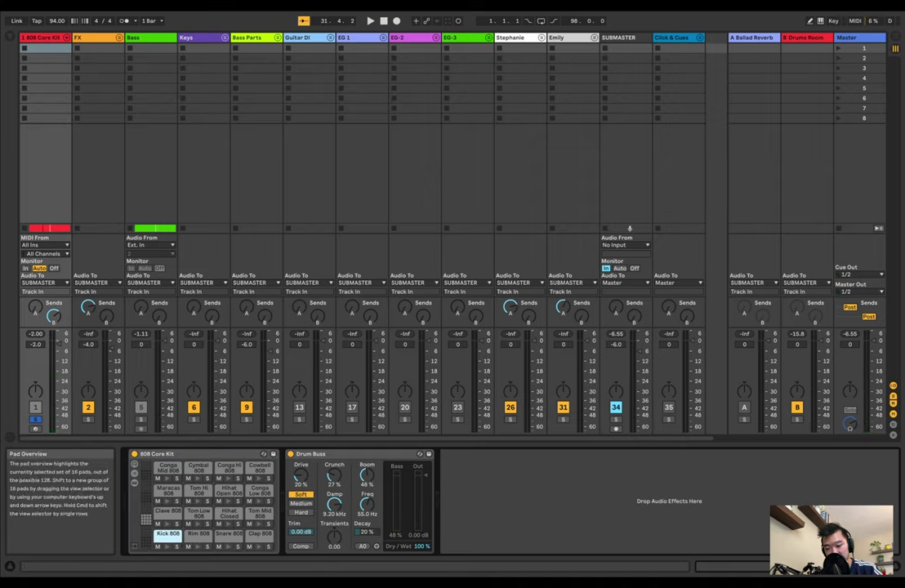
click(134, 474)
click(134, 474)
click(134, 464)
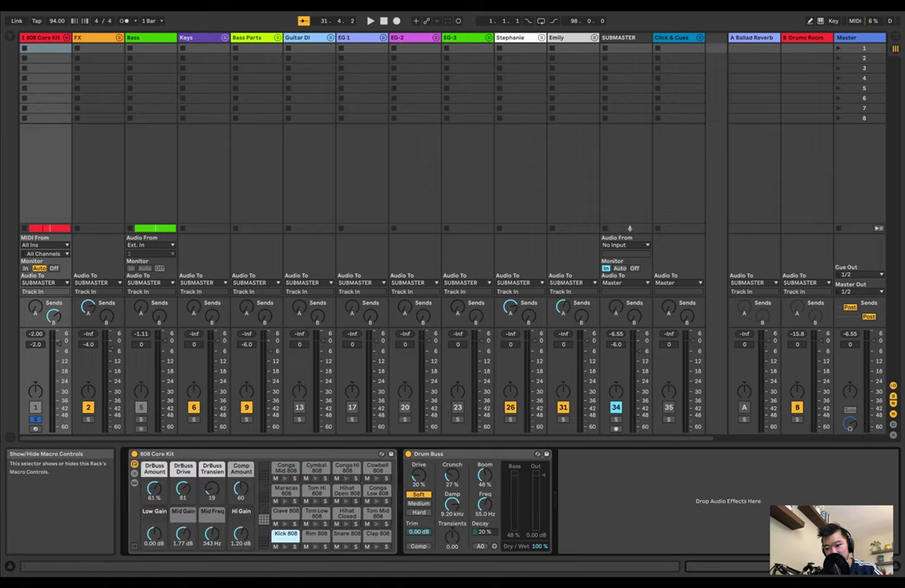
click(134, 464)
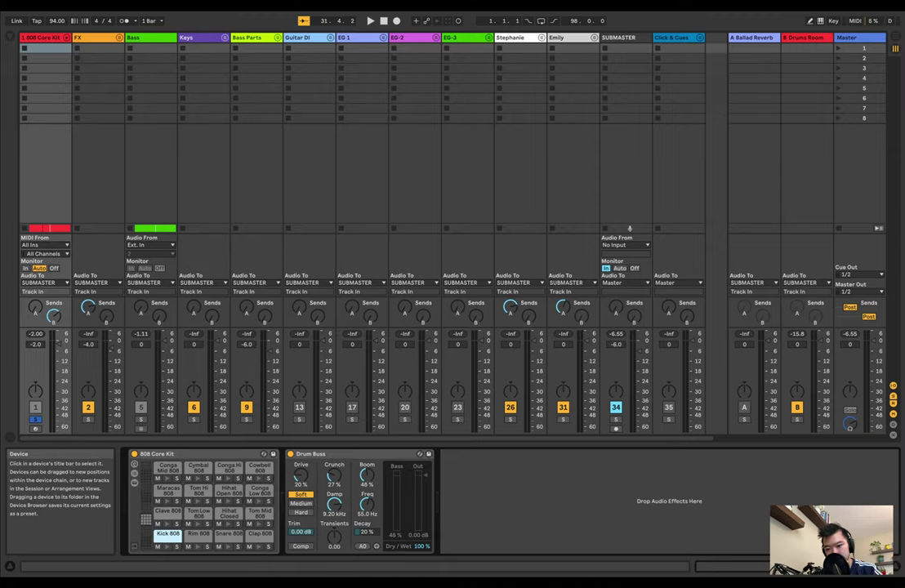
click(134, 483)
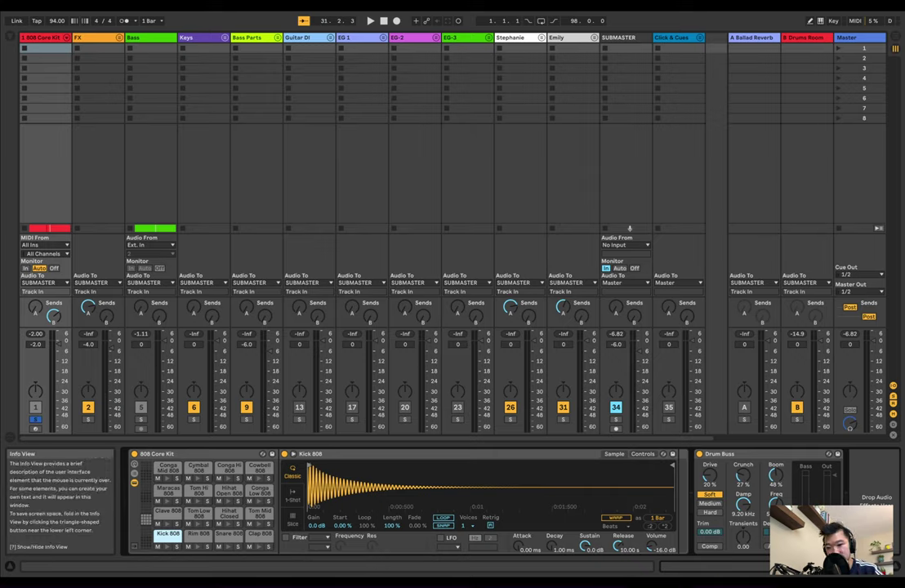
Step: Check the 808 Core Kit's chain list, hide it again and show the rack's macro controls
click(135, 473)
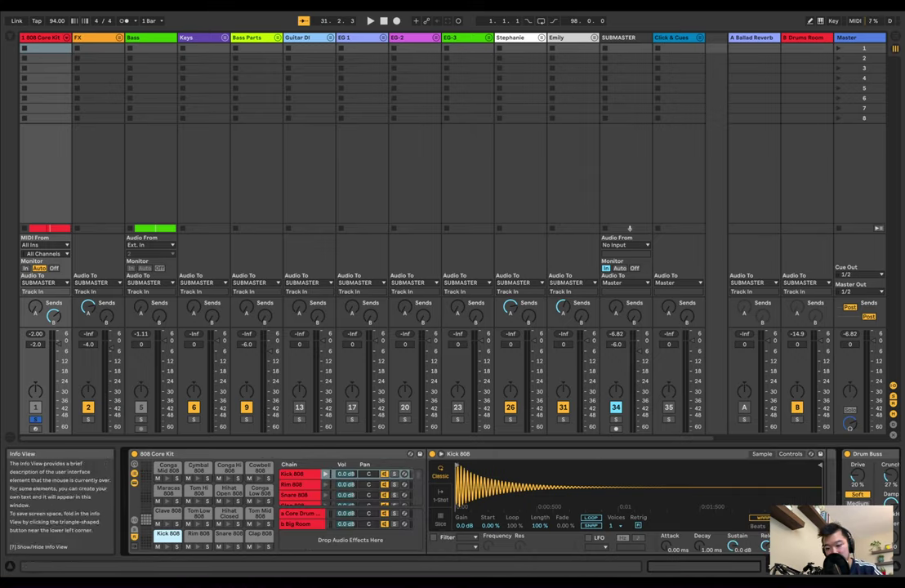
click(135, 473)
click(135, 464)
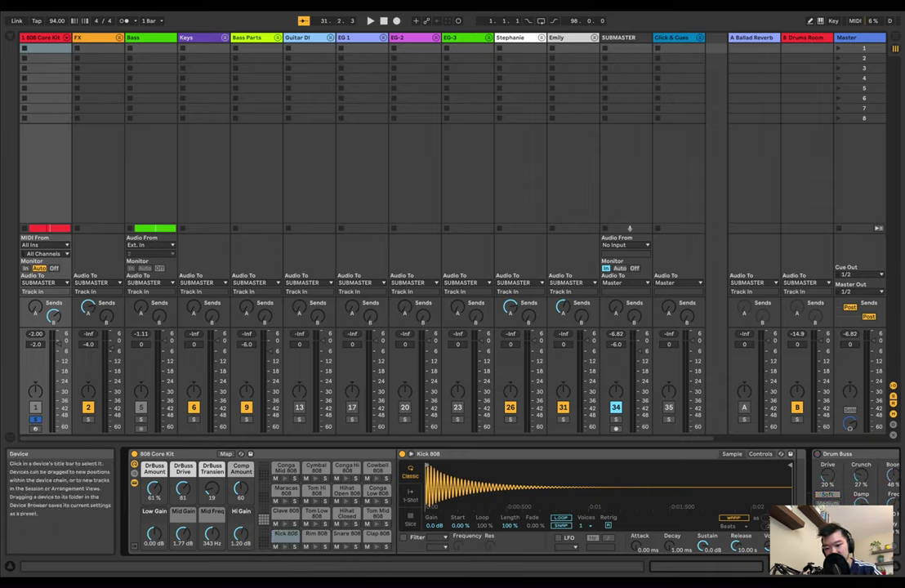
Step: Audition the drums with Drum Buss bypassed, then hide the kit's macro controls and turn Drum Buss back on
key(space)
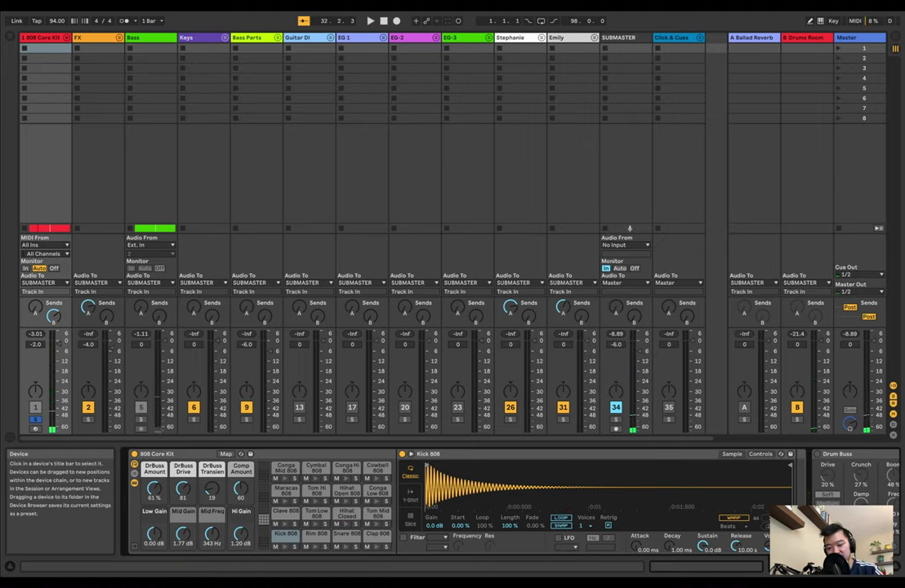
click(181, 454)
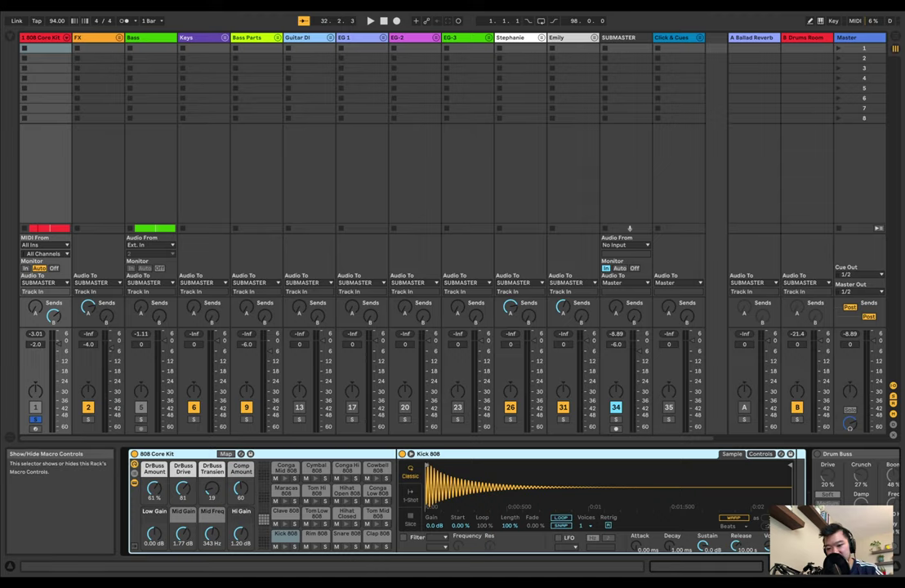
click(135, 465)
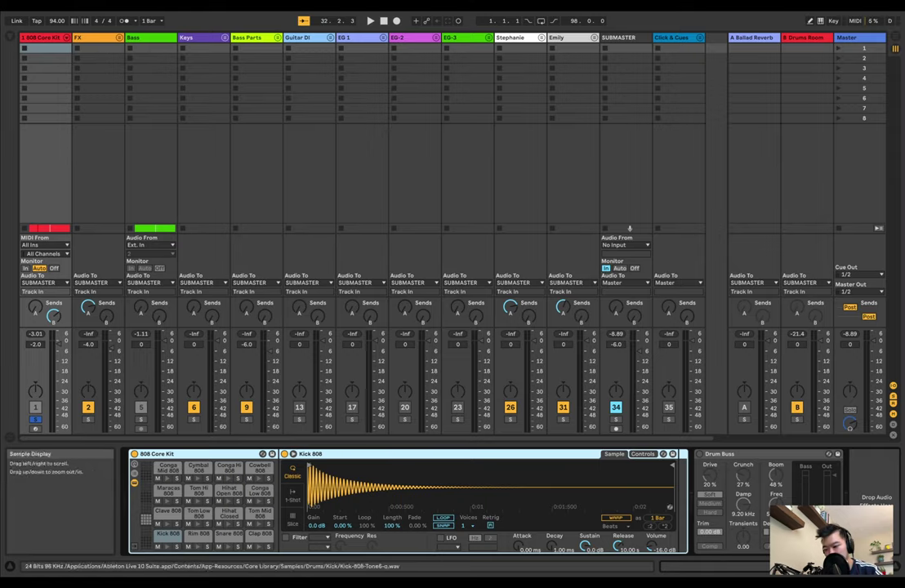
click(699, 454)
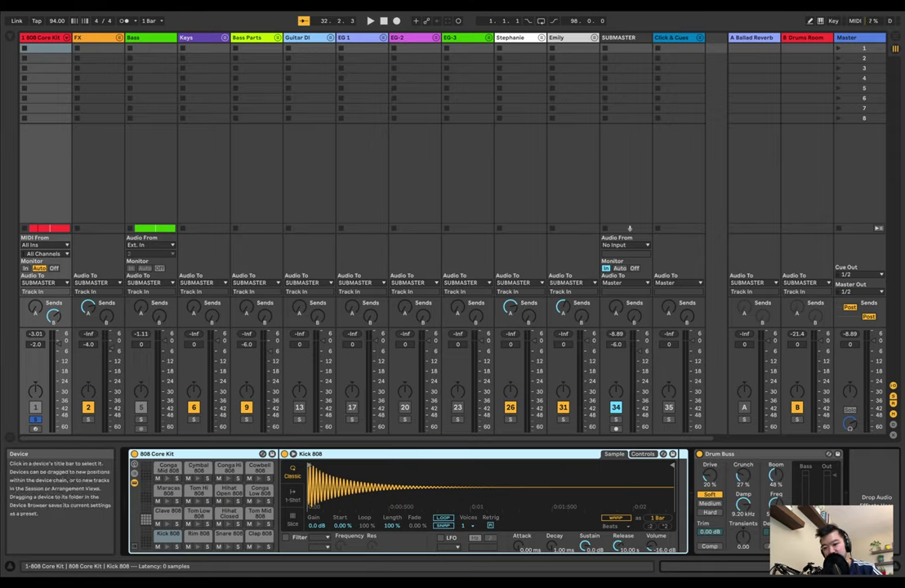
click(343, 455)
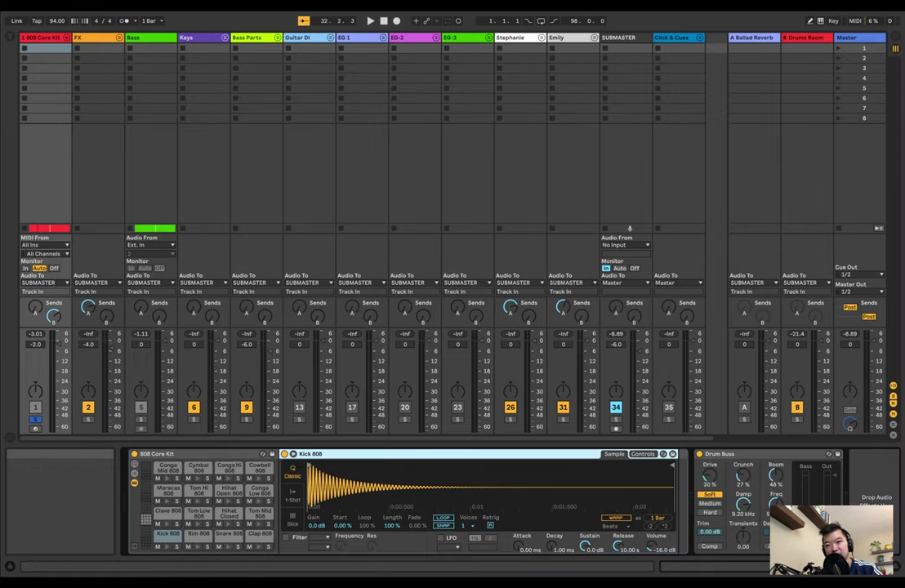
Step: Show the browser and the Arrangement, then open the kit's Verse 1 MIDI clip and play it
click(10, 36)
key(Tab)
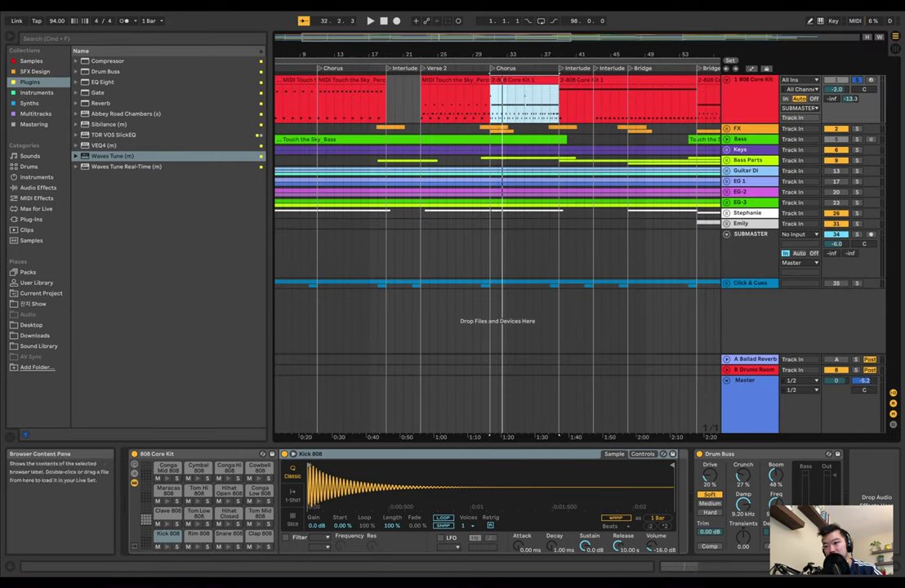
double_click(324, 80)
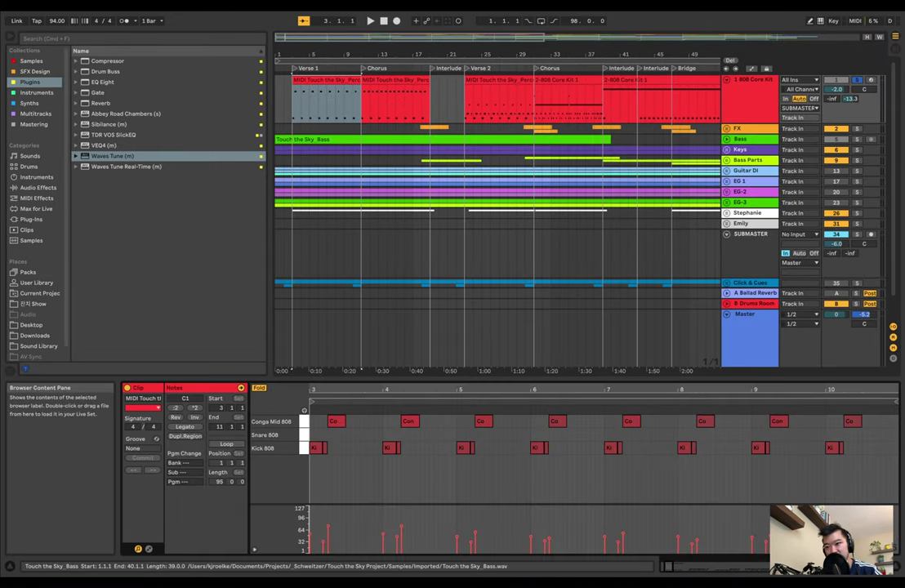
key(space)
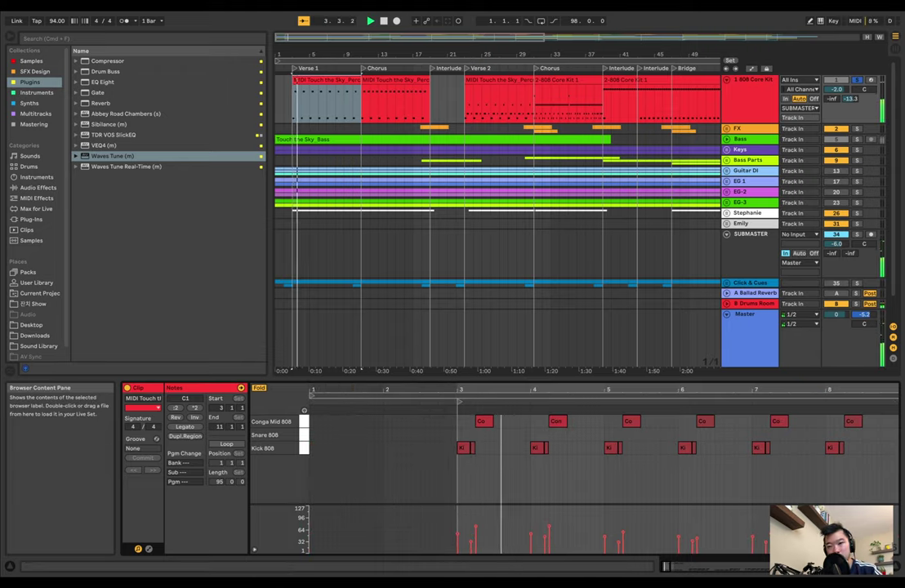
key(space)
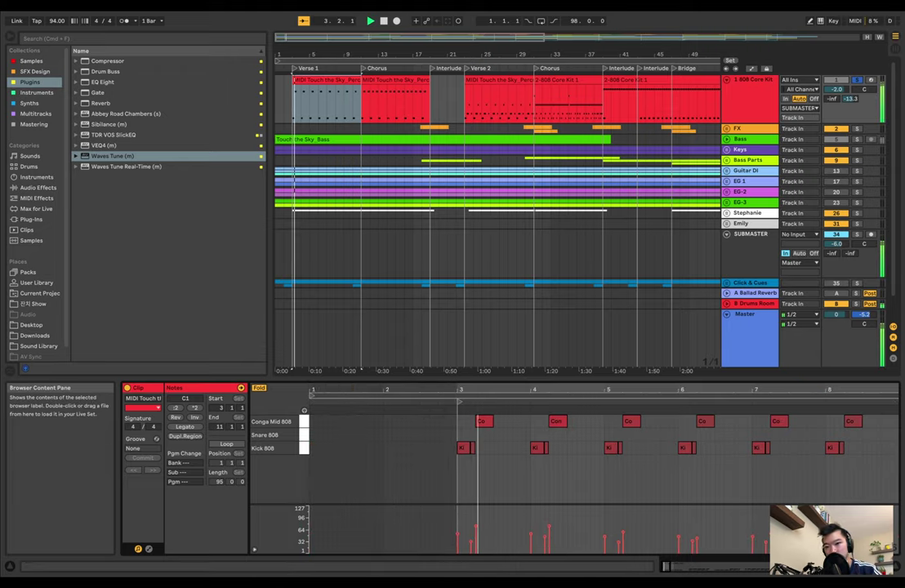
Step: Browse the Sound Library through Music Production and Samples from Mars to the Ableton Live folder of 808 From Mars
click(39, 345)
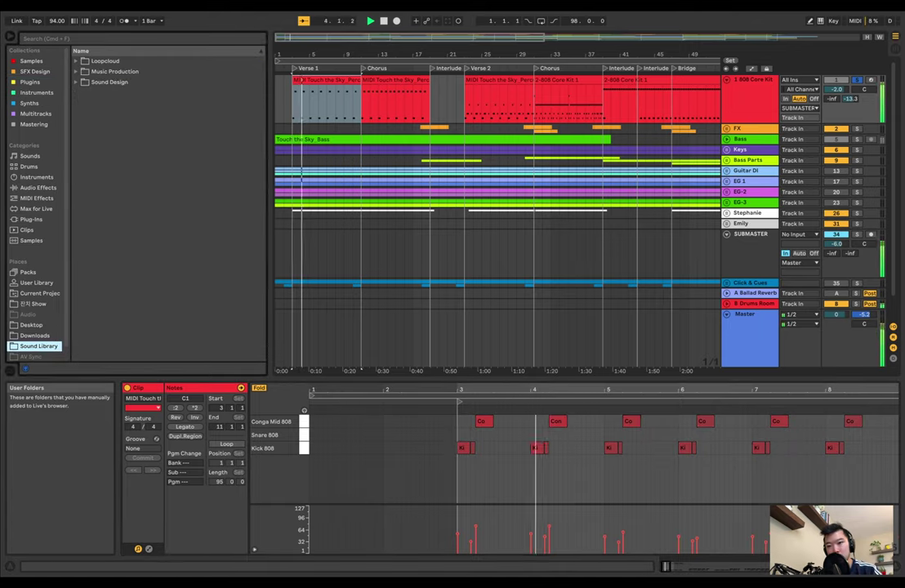
click(114, 72)
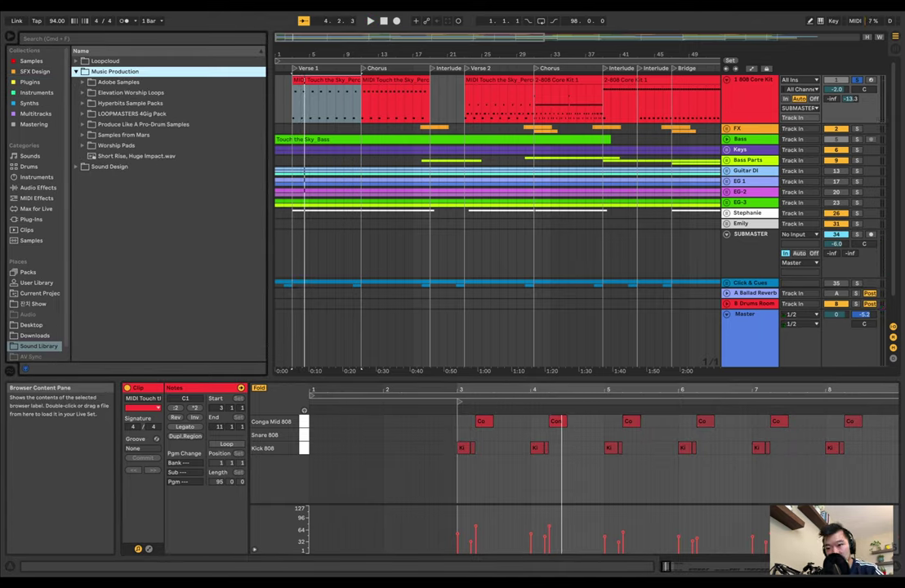
click(122, 135)
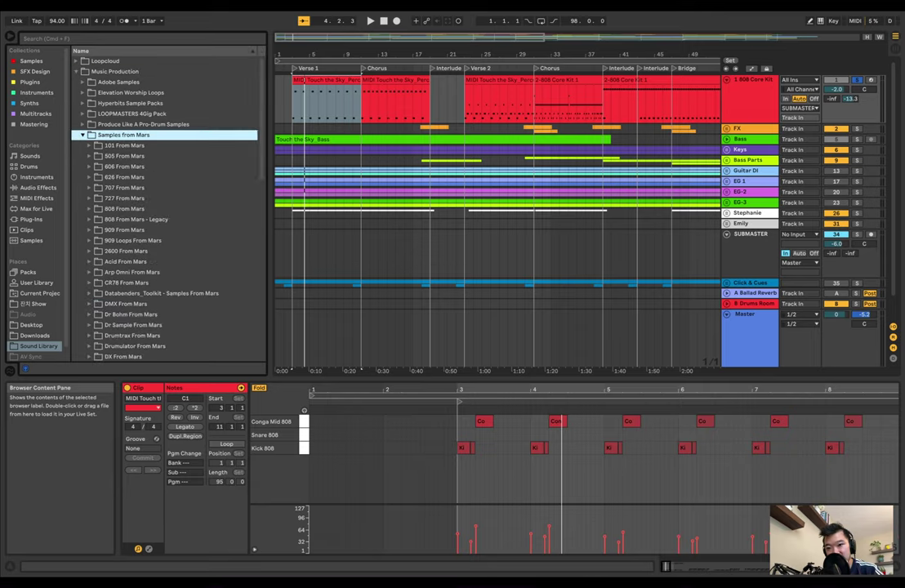
click(125, 209)
click(127, 219)
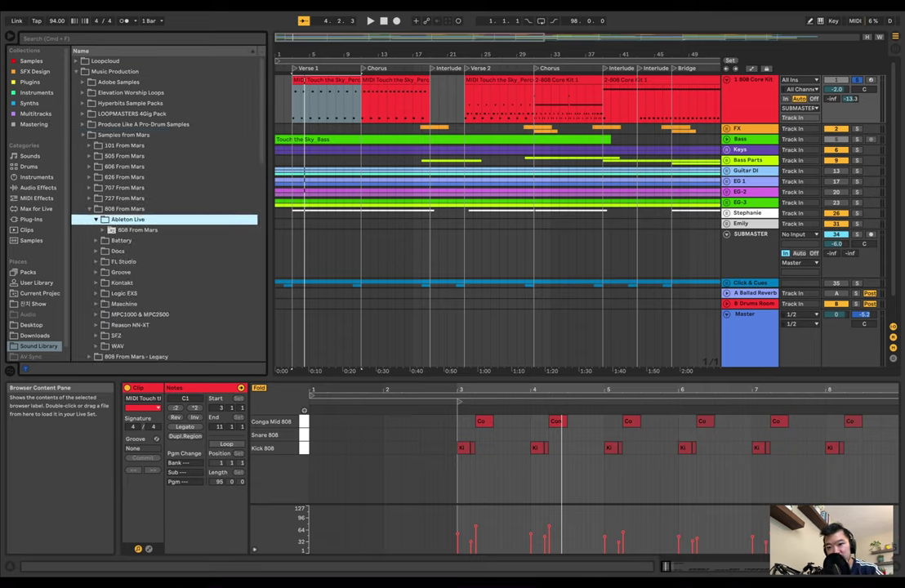
Step: Browse the 808 From Mars presets to the 02. Kits folder and look through its kits
click(138, 230)
click(134, 251)
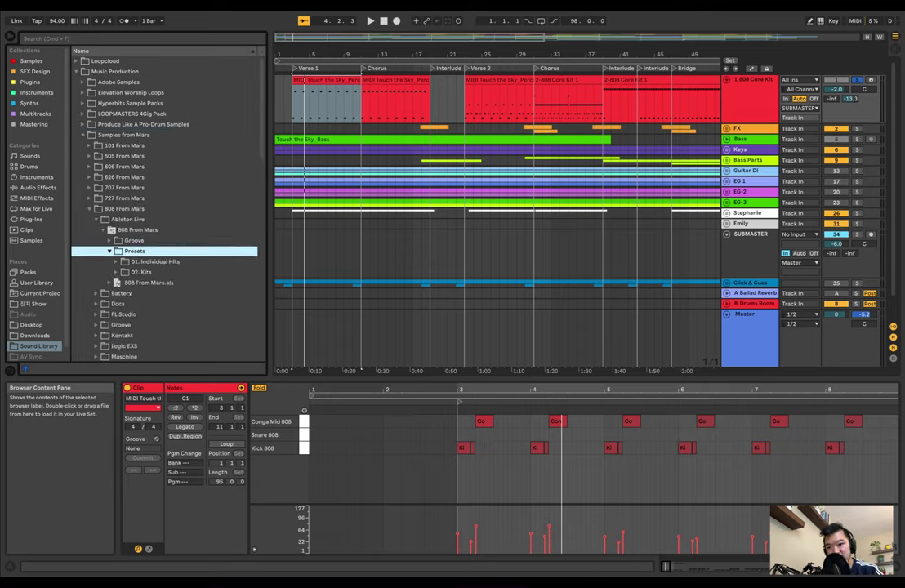
click(142, 272)
scroll(156, 273, down, 1)
click(155, 272)
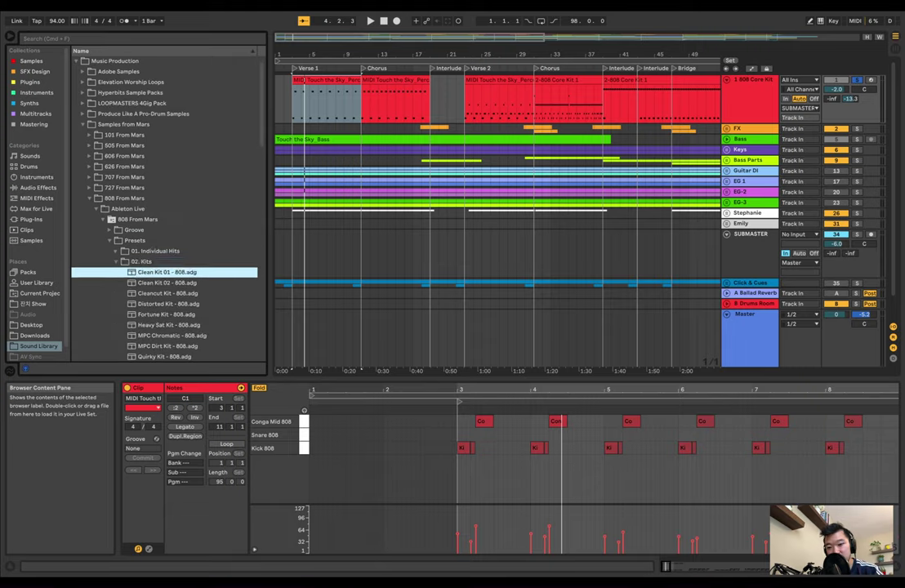
scroll(155, 272, down, 3)
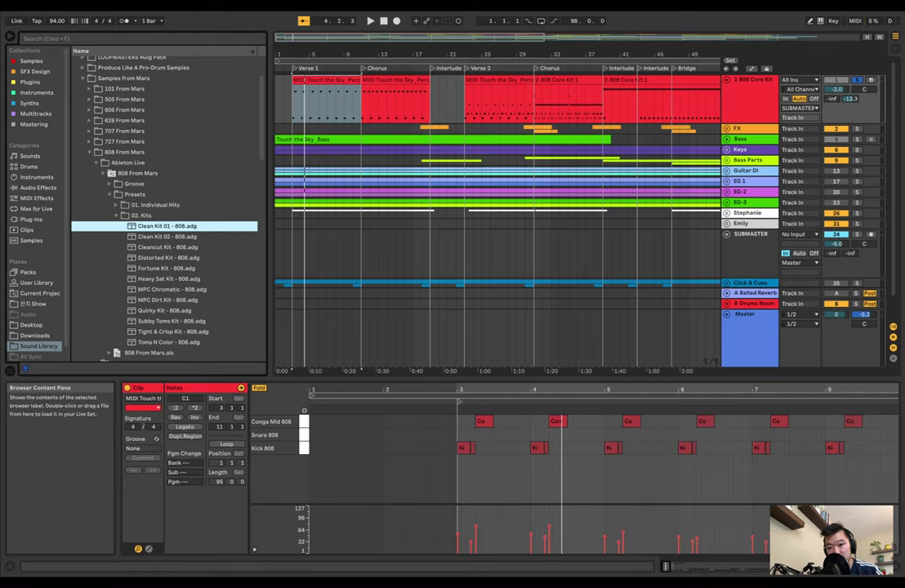
Step: Show the drum track's devices and swap the 808 Core Kit for Tight & Crisp Kit - 808
click(173, 332)
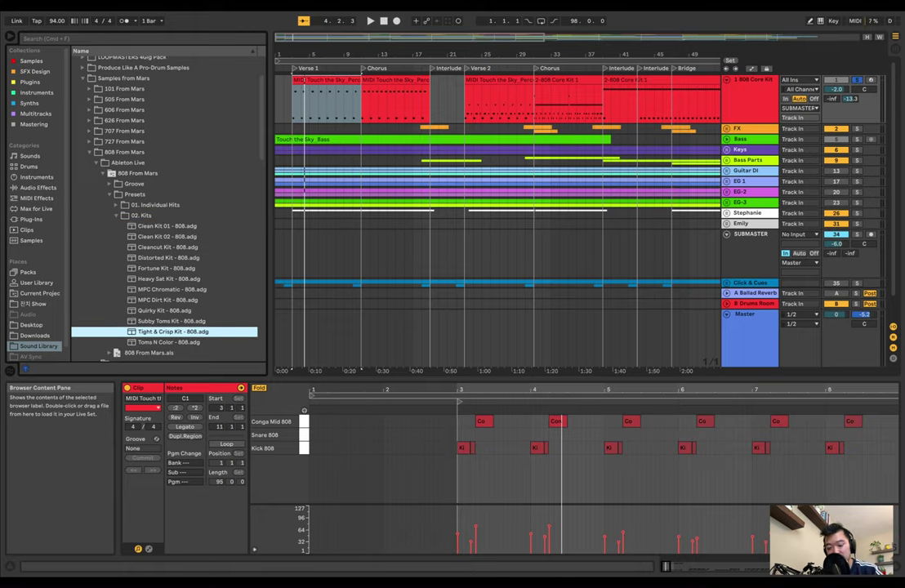
key(shift+Tab)
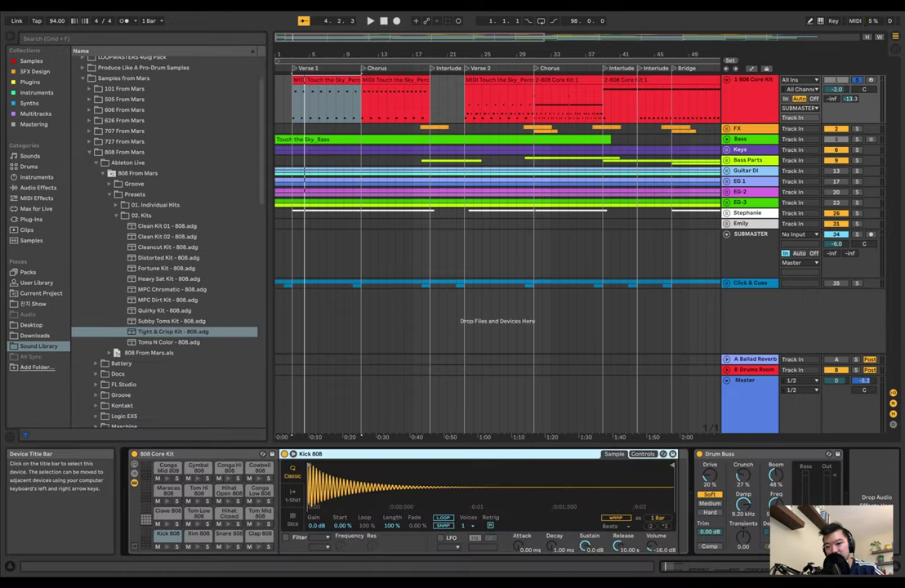
click(173, 331)
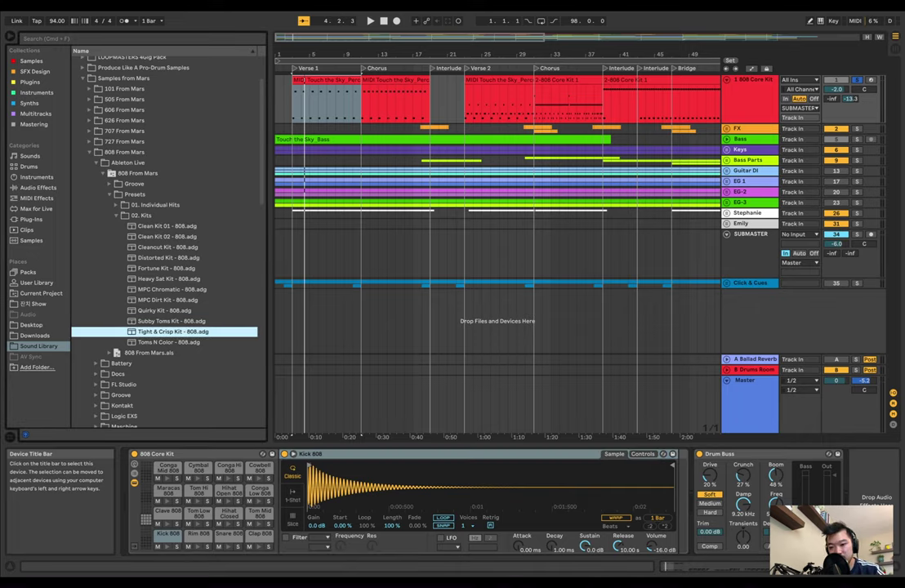
key(Return)
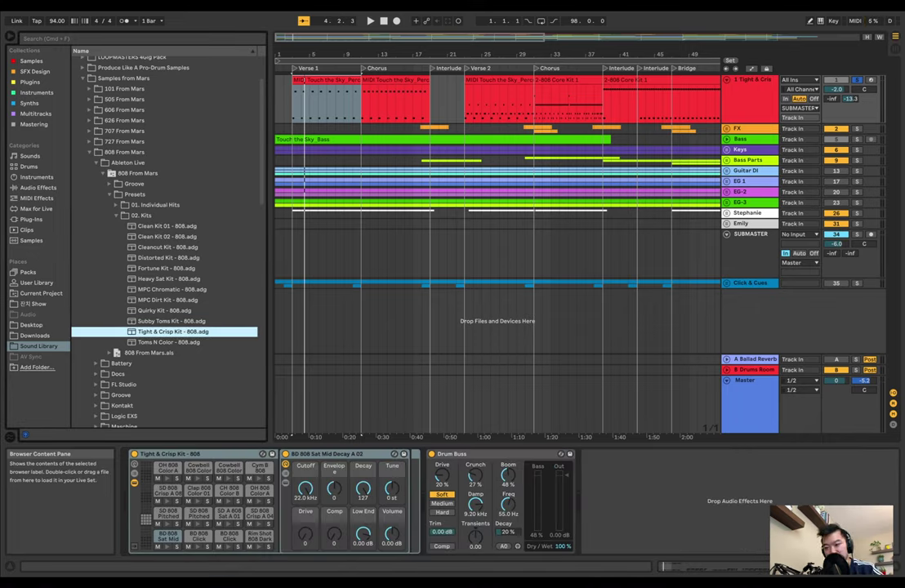
Step: Audition the Tight & Crisp Kit in Verse 1 and the second Chorus, then undo the kit swap
key(space)
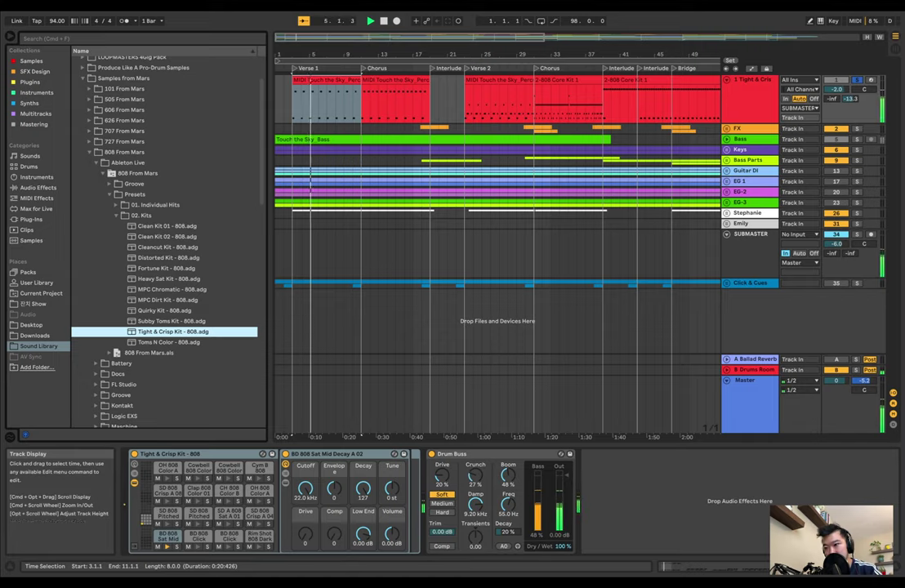
key(space)
click(534, 103)
key(space)
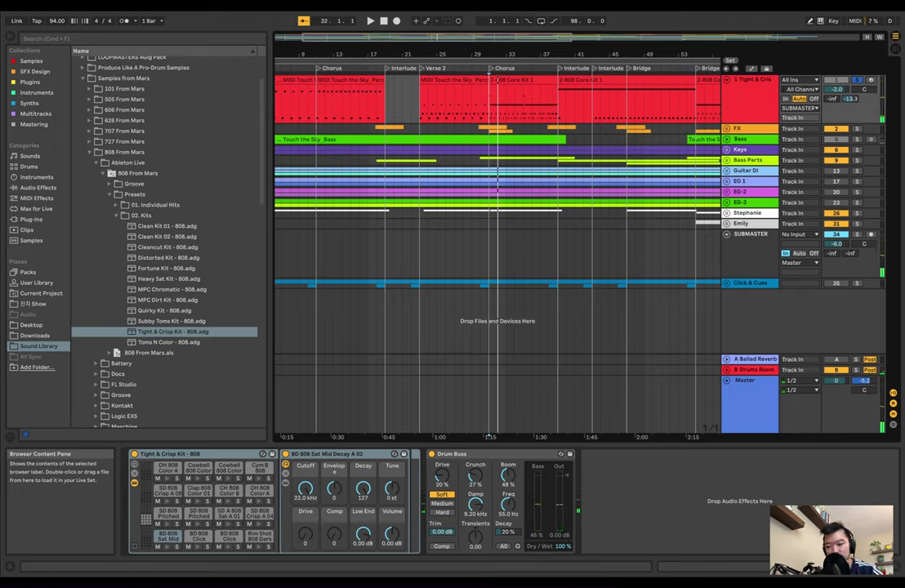
key(super+z)
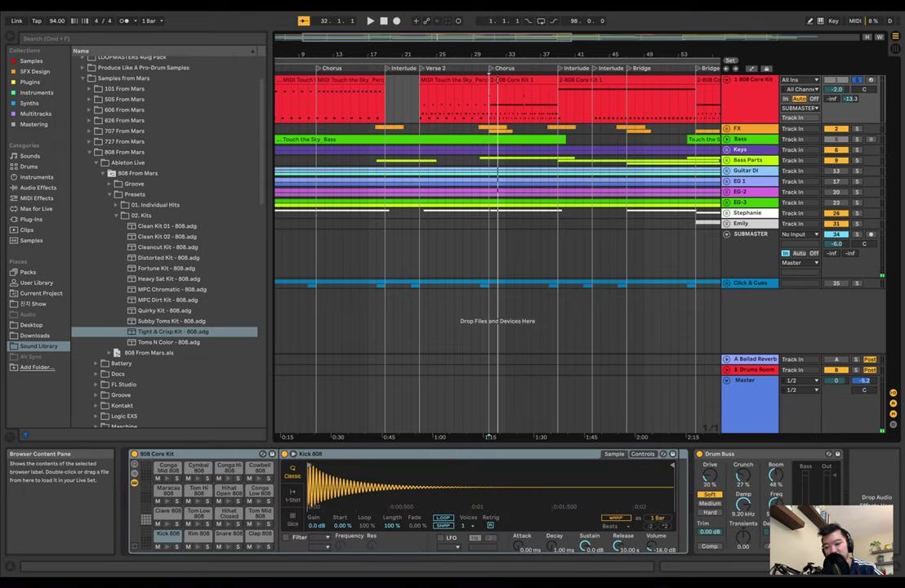
Step: Fold the 808 From Mars folder and look through the drum kit presets in the Drums category, previewing Big Band Drum Kit
click(89, 152)
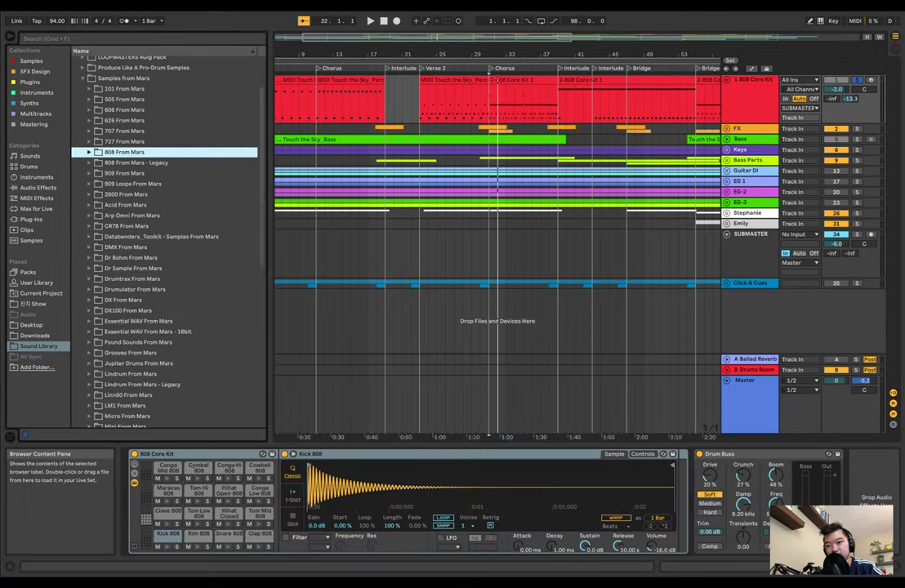
scroll(167, 237, up, 2)
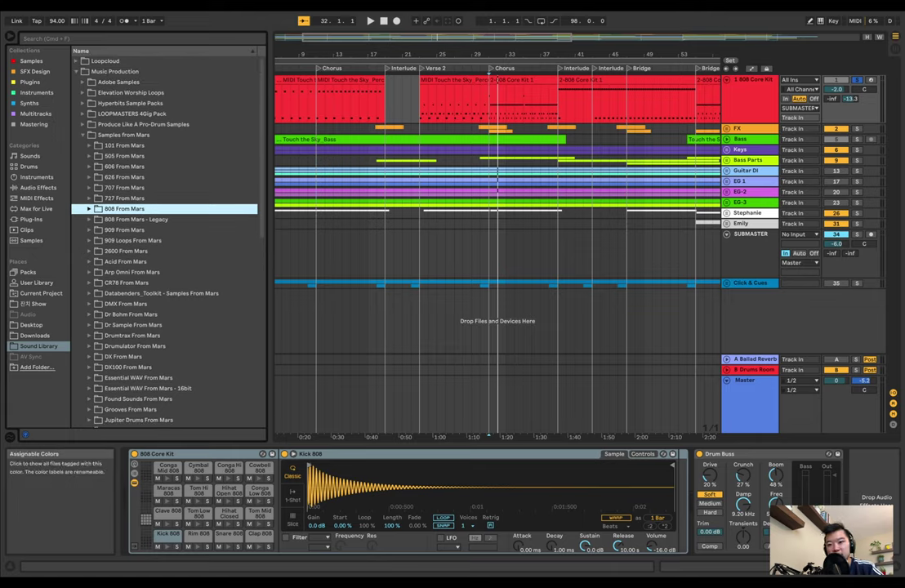
click(29, 167)
click(130, 188)
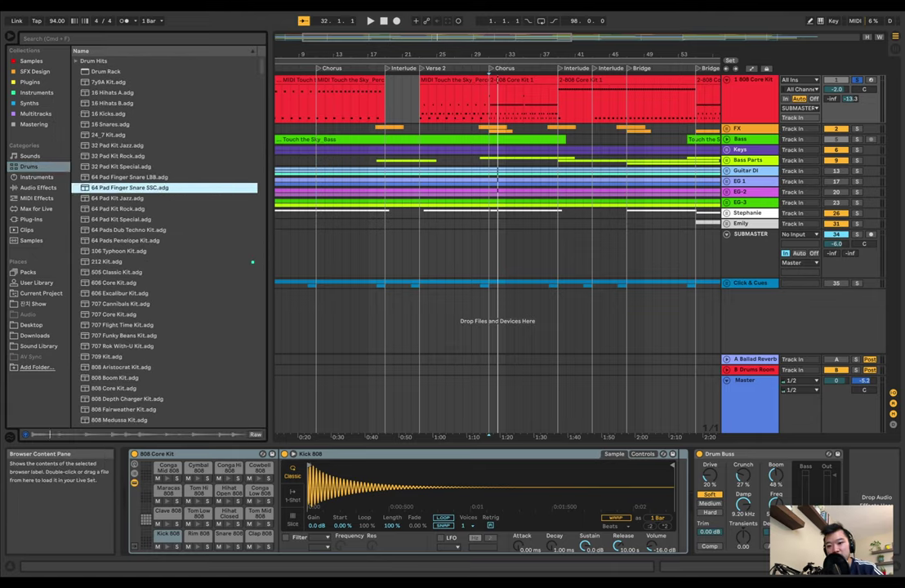
scroll(163, 245, down, 10)
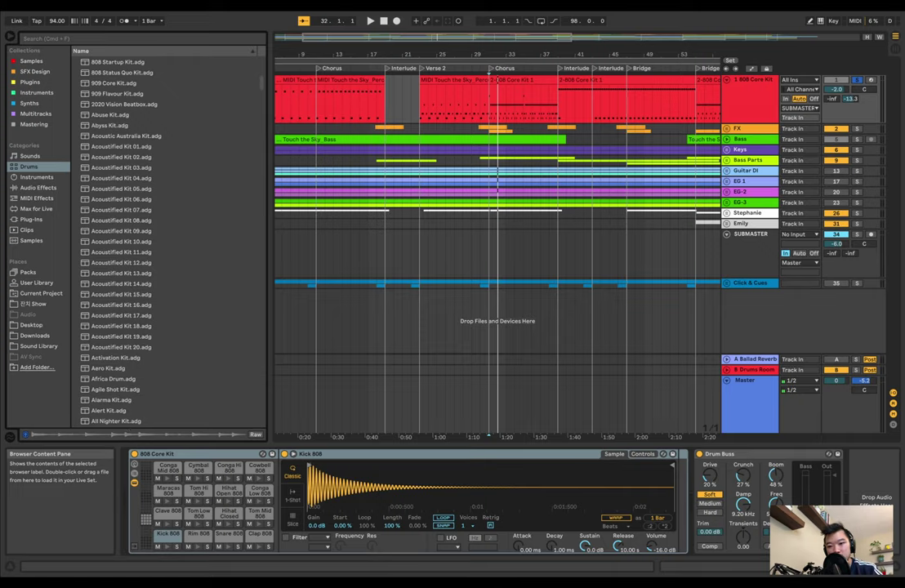
scroll(131, 180, down, 5)
scroll(122, 250, down, 5)
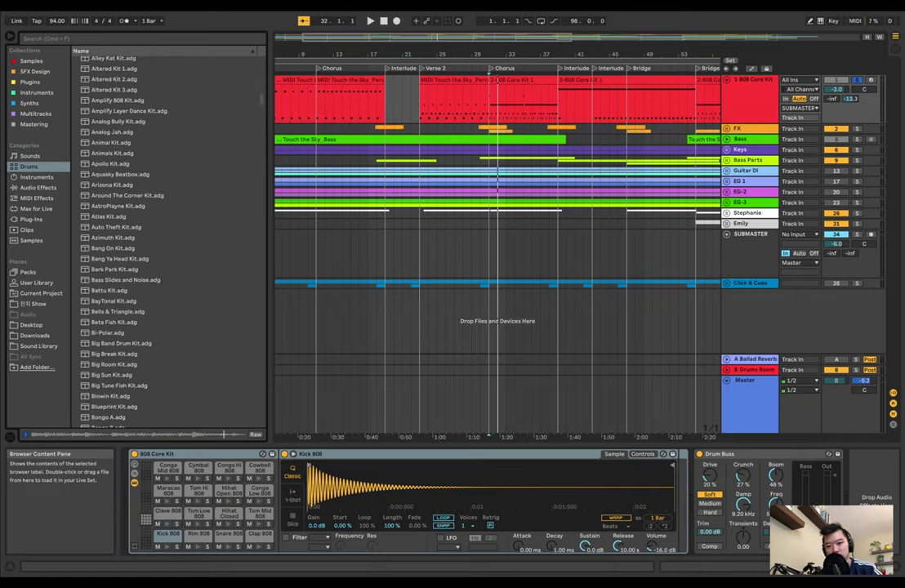
click(122, 250)
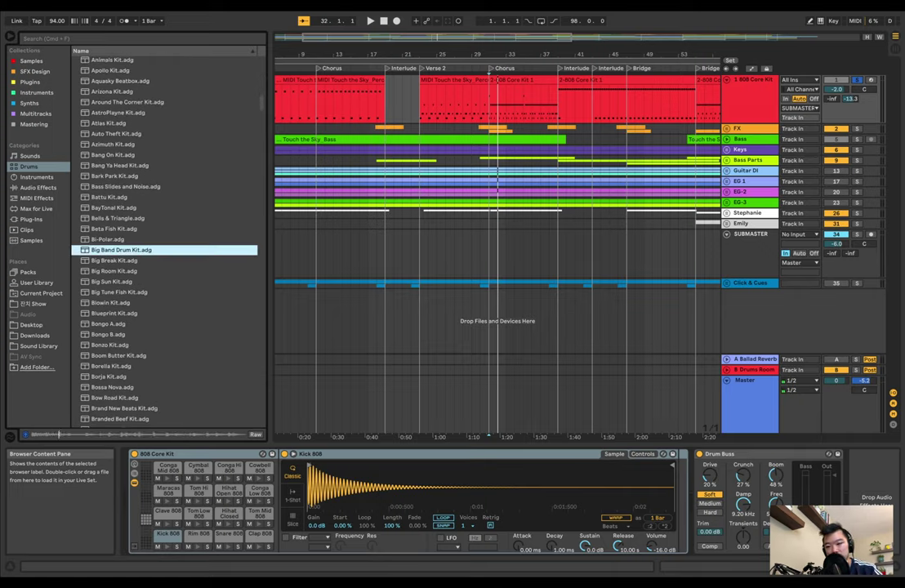
scroll(163, 245, down, 5)
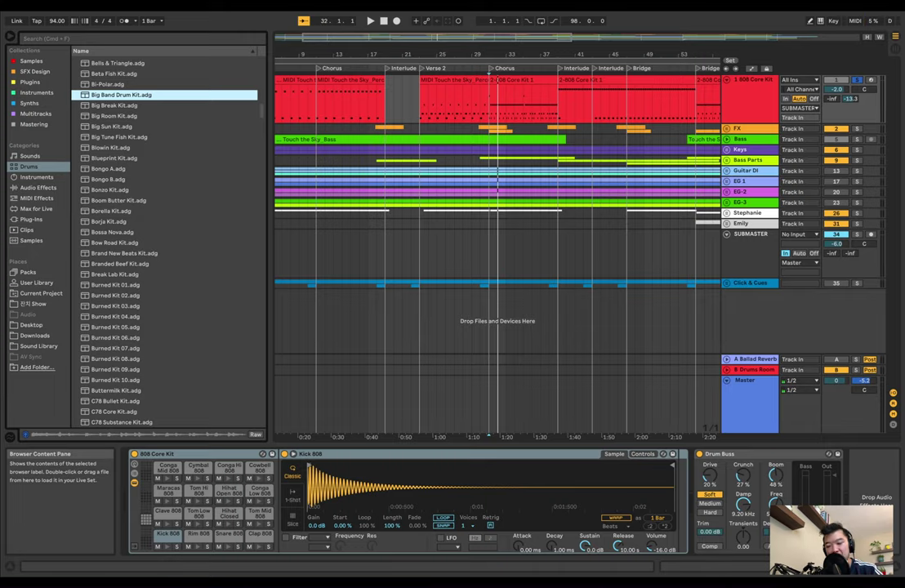
scroll(498, 245, left, 1)
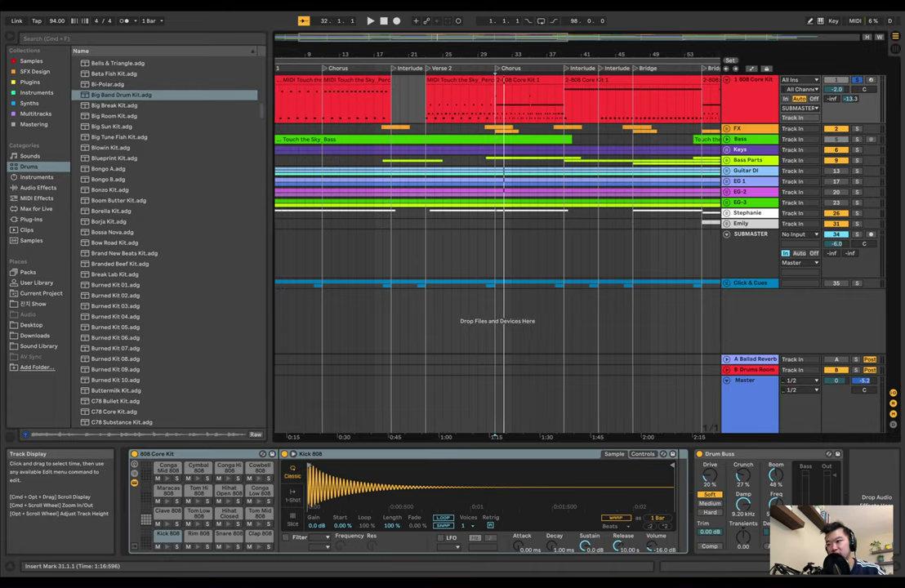
scroll(498, 245, left, 5)
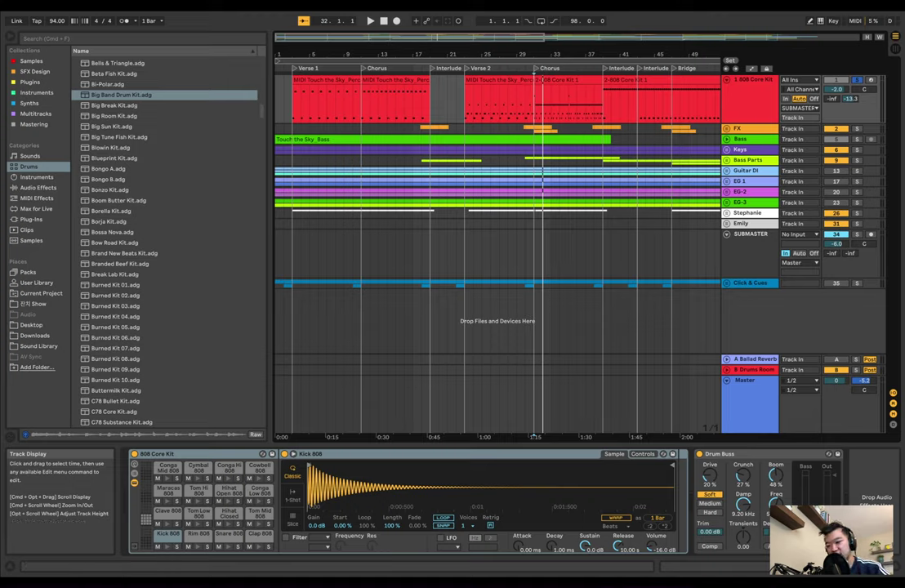
double_click(343, 454)
click(604, 500)
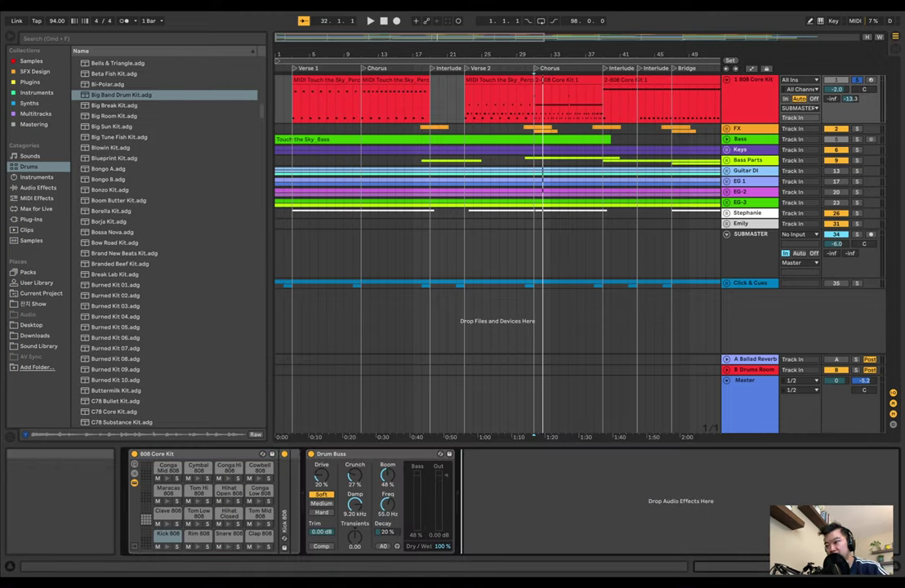
Step: Unfold the FX group, solo it instead of the drums and play from bar 29
click(738, 128)
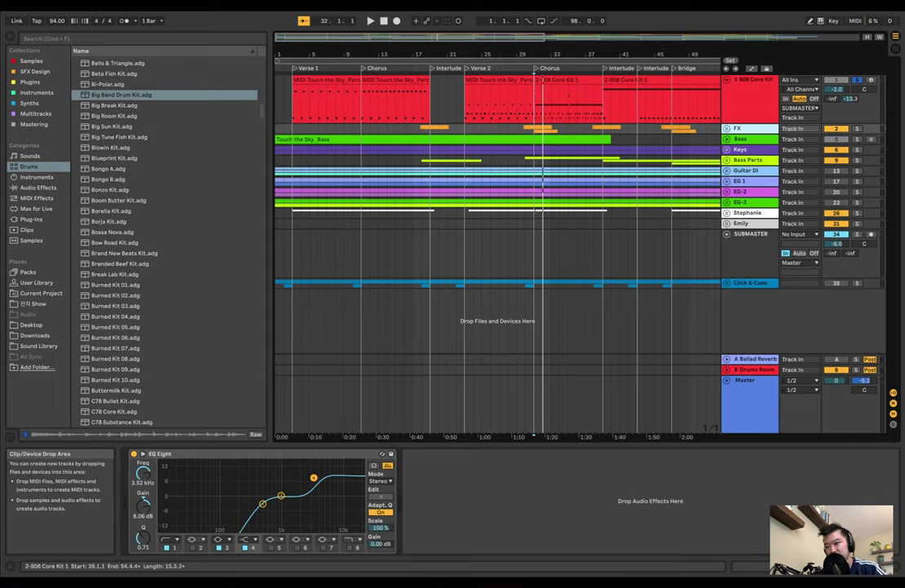
click(727, 128)
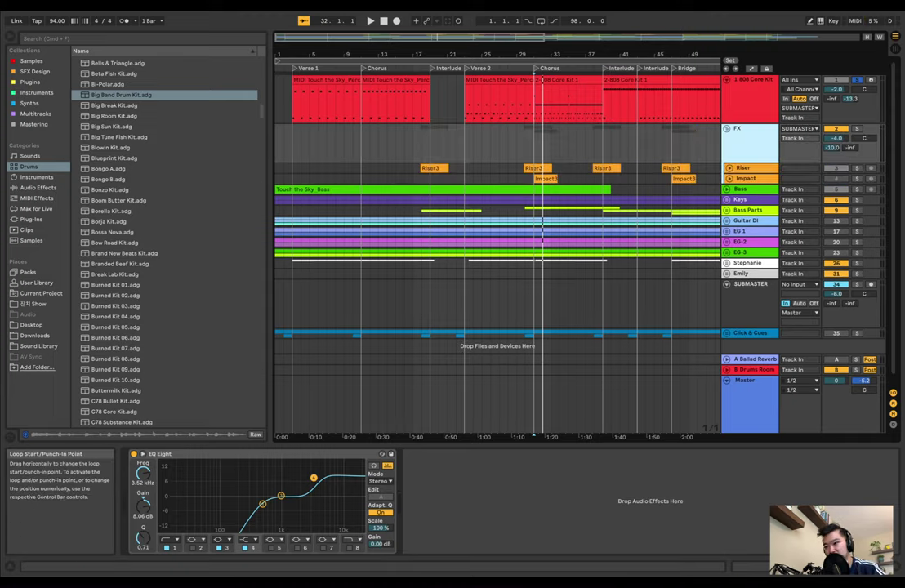
click(516, 178)
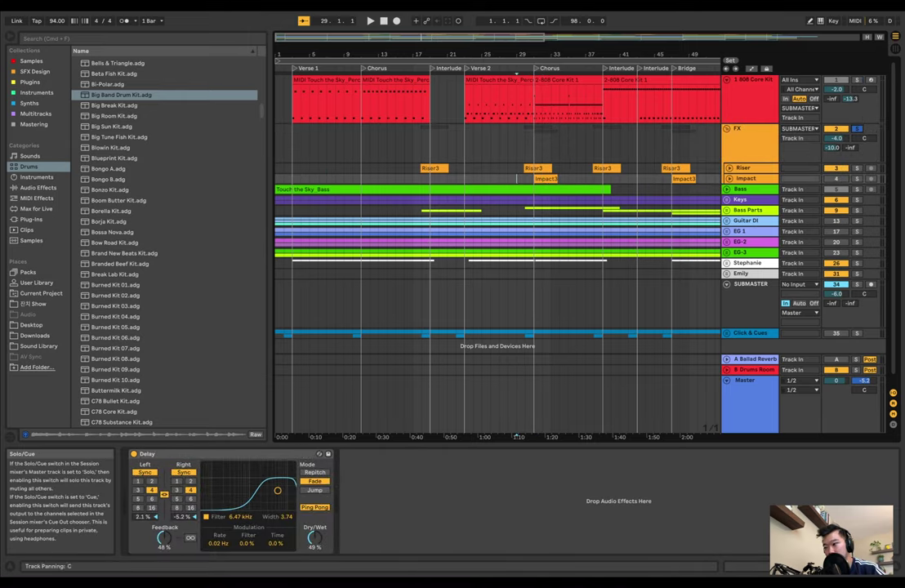
key(space)
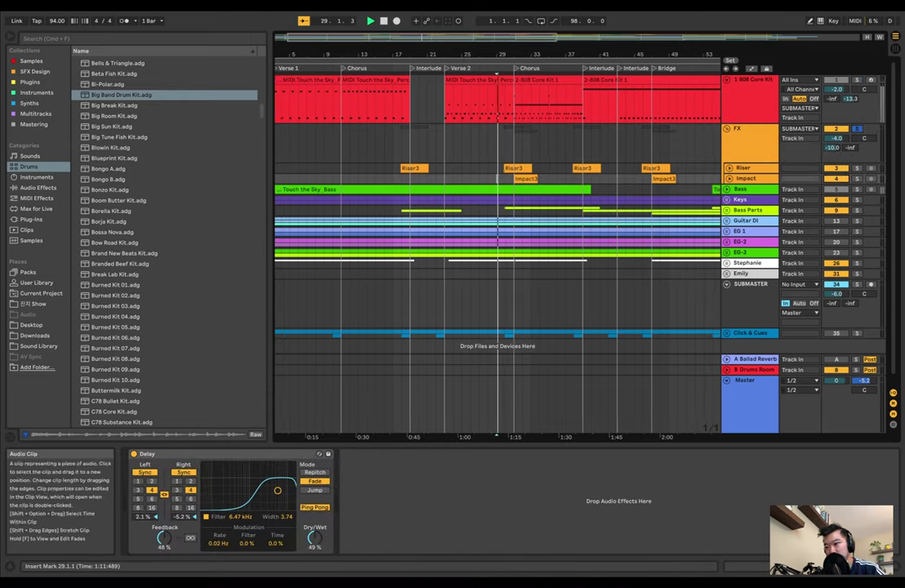
Step: Check the FX group's EQ Eight and the Impact track's Delay, then unsolo FX and replay from bar 29
click(750, 139)
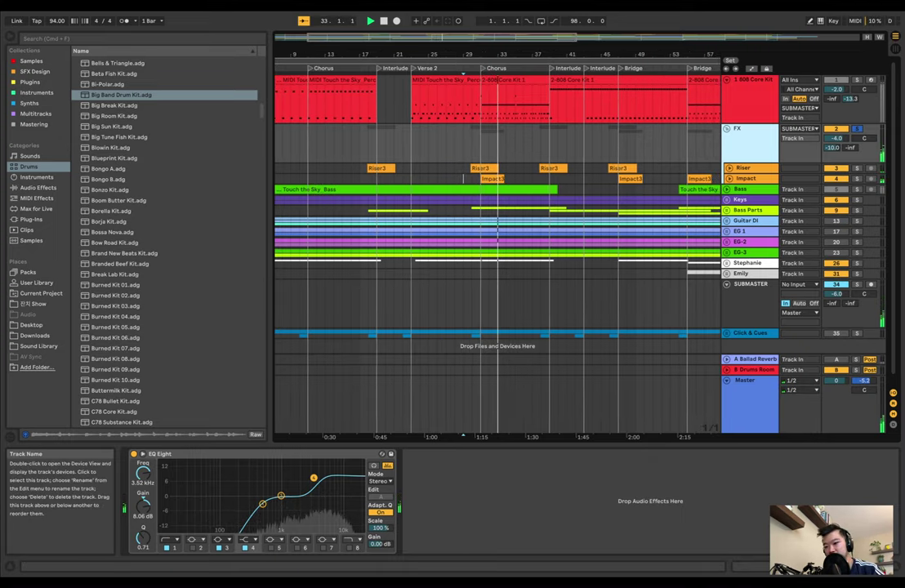
click(746, 179)
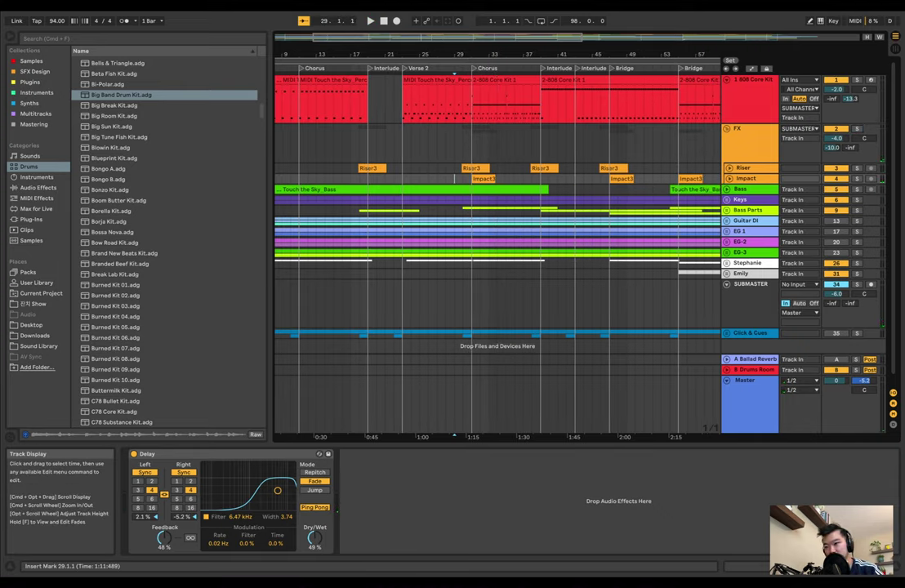
key(space)
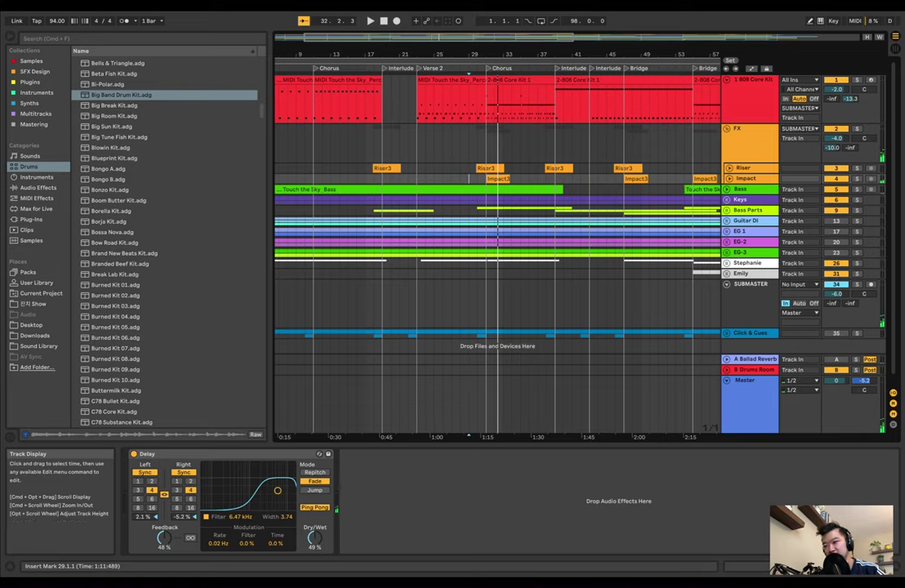
Step: Fold the FX group and unfold the Bass track to show its waveform and EQ Eight
click(740, 129)
click(727, 129)
scroll(507, 140, left, 2)
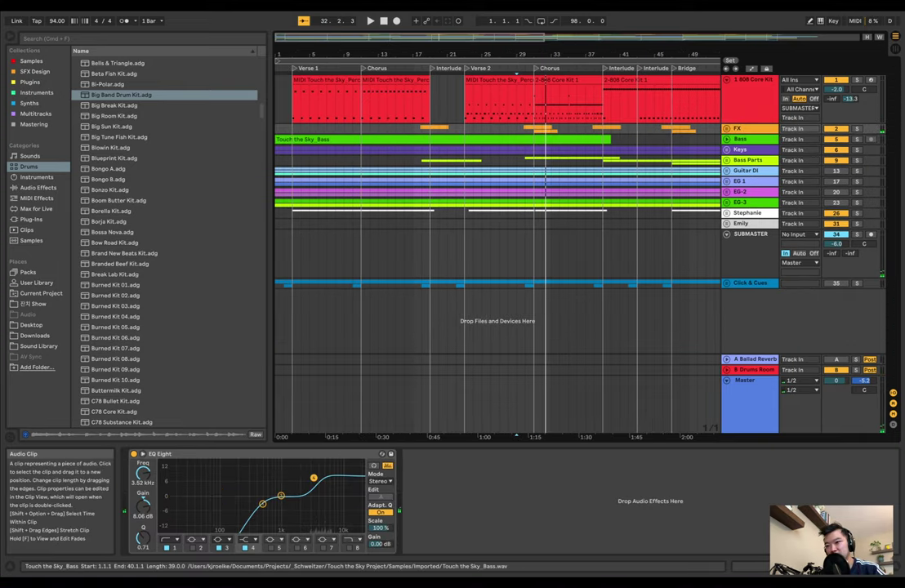
click(727, 140)
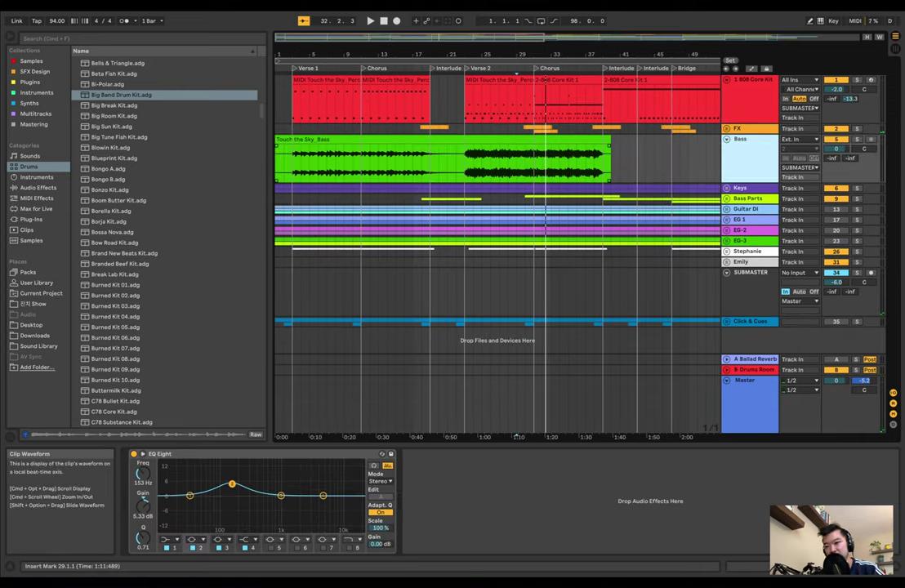
Step: Play the song from bar 7 and solo the Bass track to audition it alone
click(327, 160)
key(space)
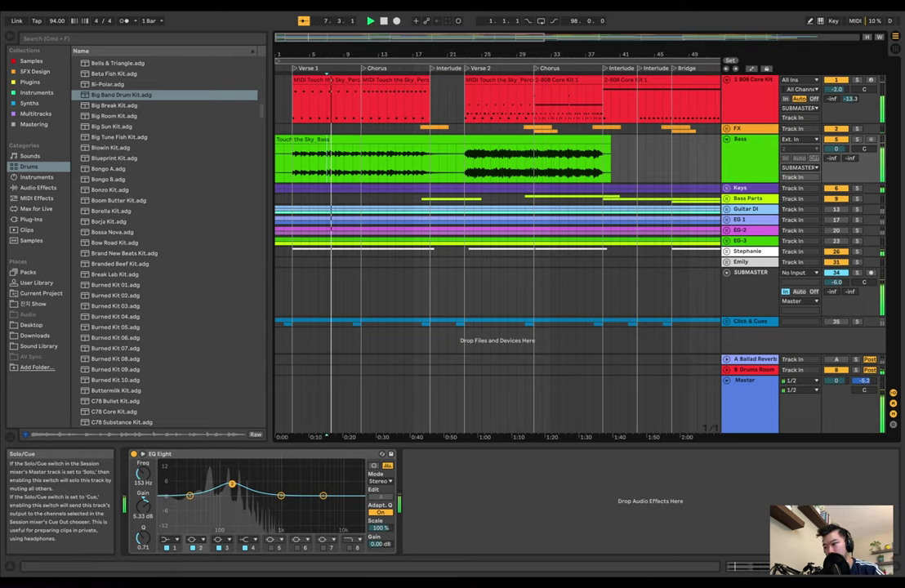
click(857, 139)
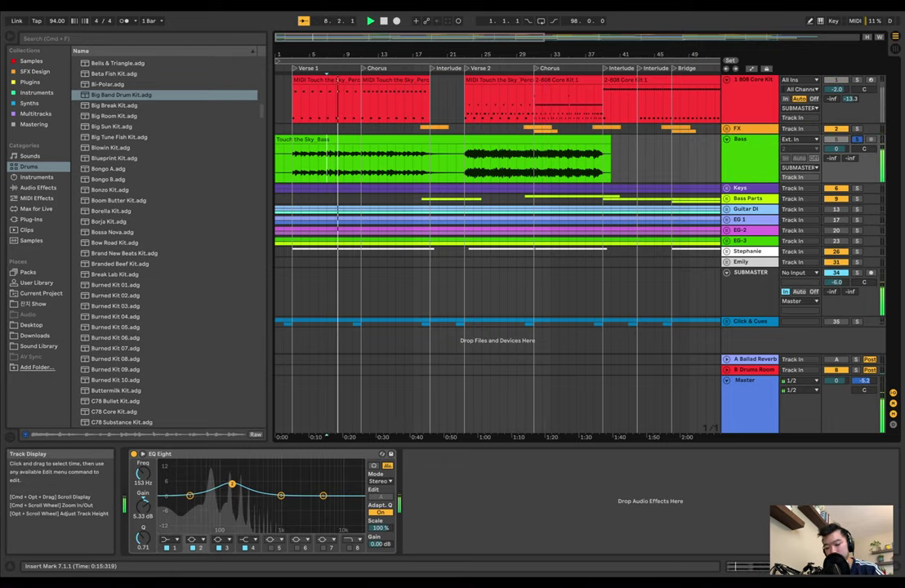
key(space)
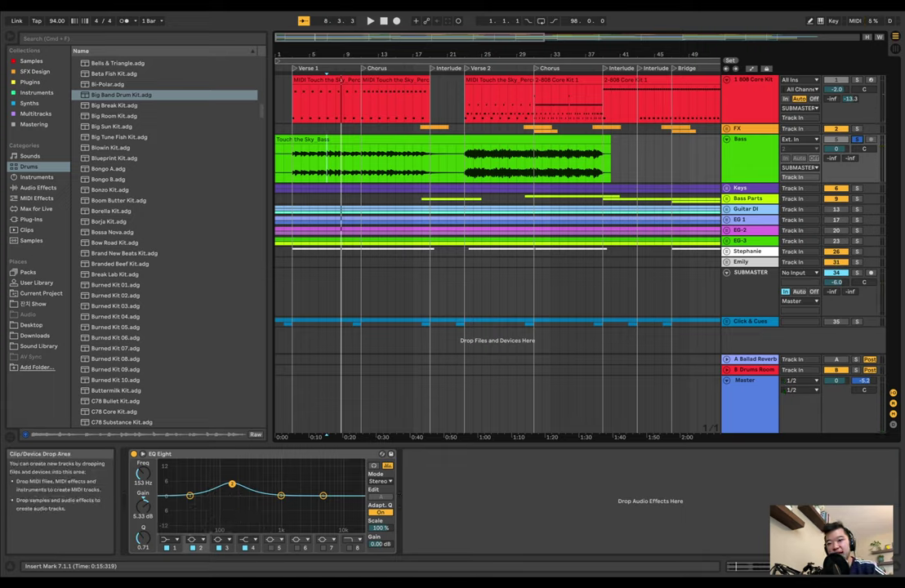
Step: Add a Compressor from the Plugins collection after EQ Eight on the Bass track
click(31, 82)
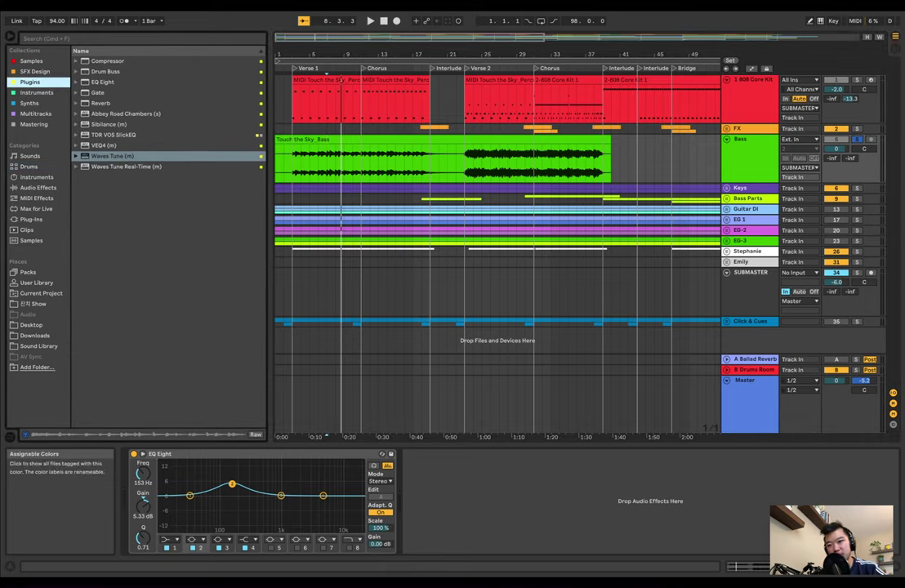
drag(107, 61, 556, 498)
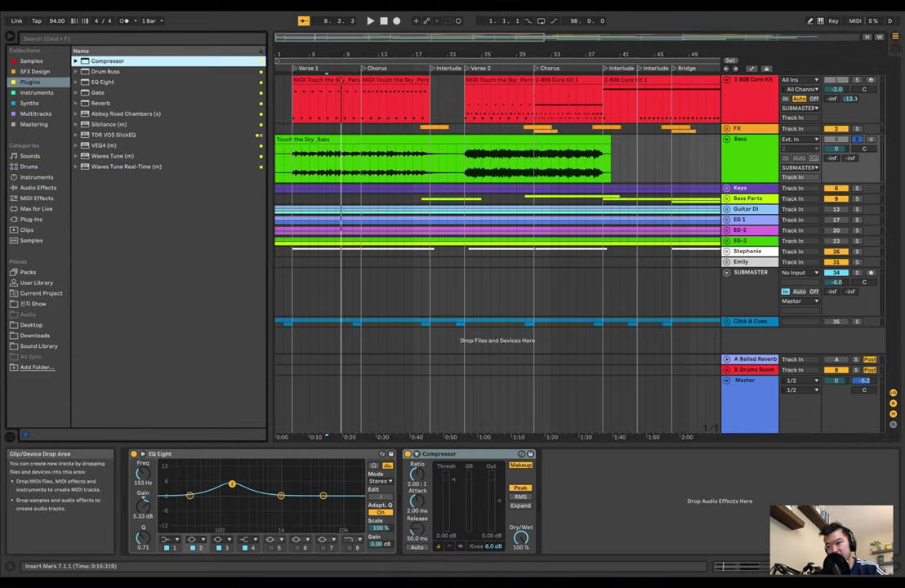
drag(340, 54, 347, 80)
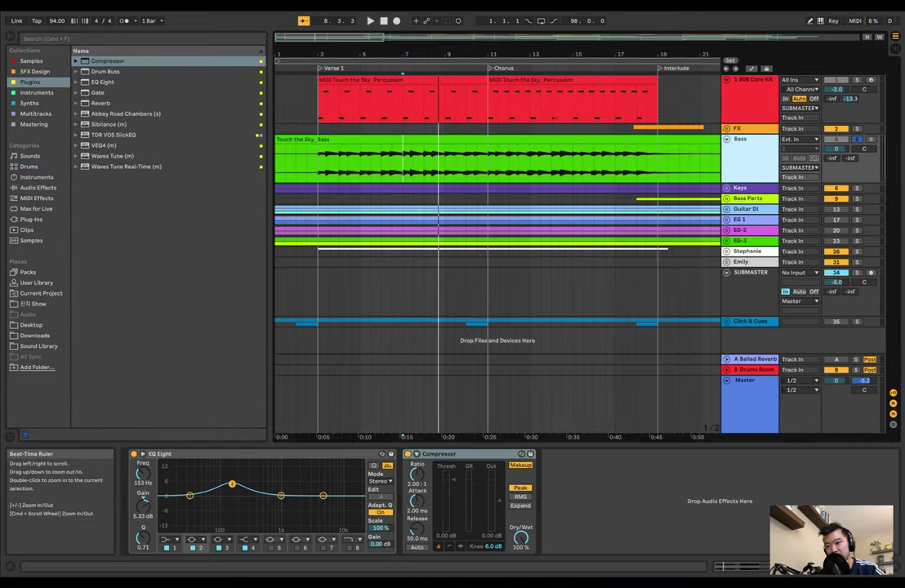
Step: Trim the start of the Touch the Sky_Bass clip to 2.3.1, just ahead of Verse 1
click(351, 140)
drag(285, 140, 307, 140)
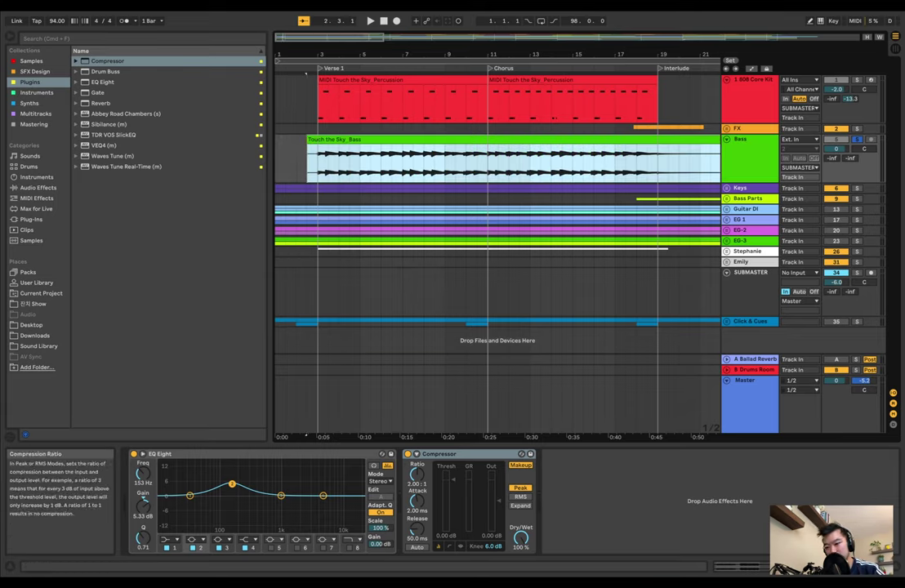
Step: Sidechain the Bass Compressor from the 808 Core Kit, Post Mixer, with makeup off and the threshold at -40.1 dB
click(521, 454)
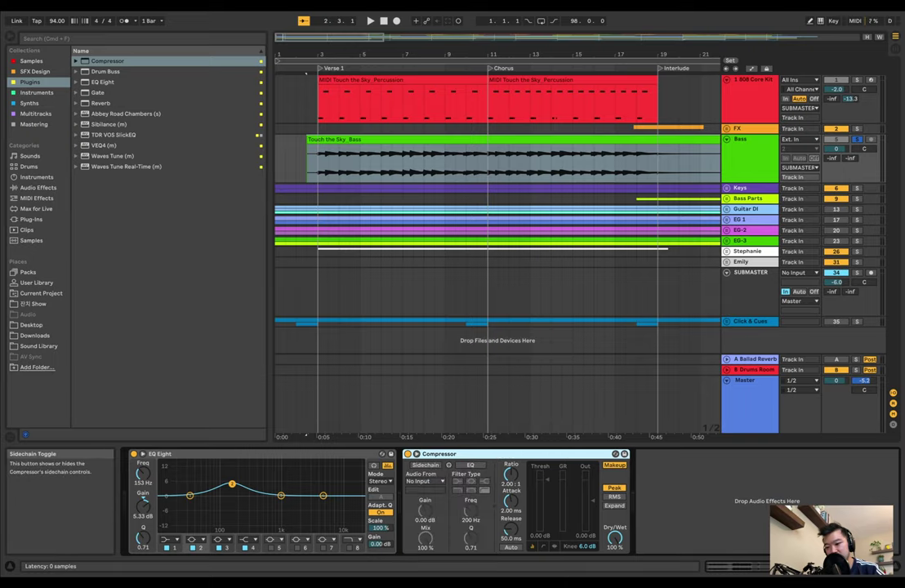
click(425, 465)
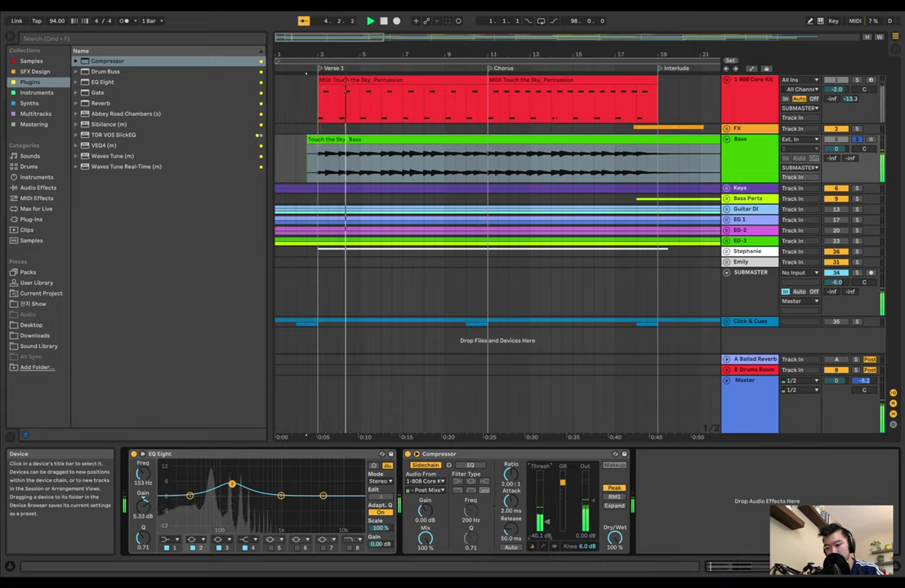
key(space)
Step: Audition the Compressor's sidechain signal alone and set the release to 174 ms
click(449, 465)
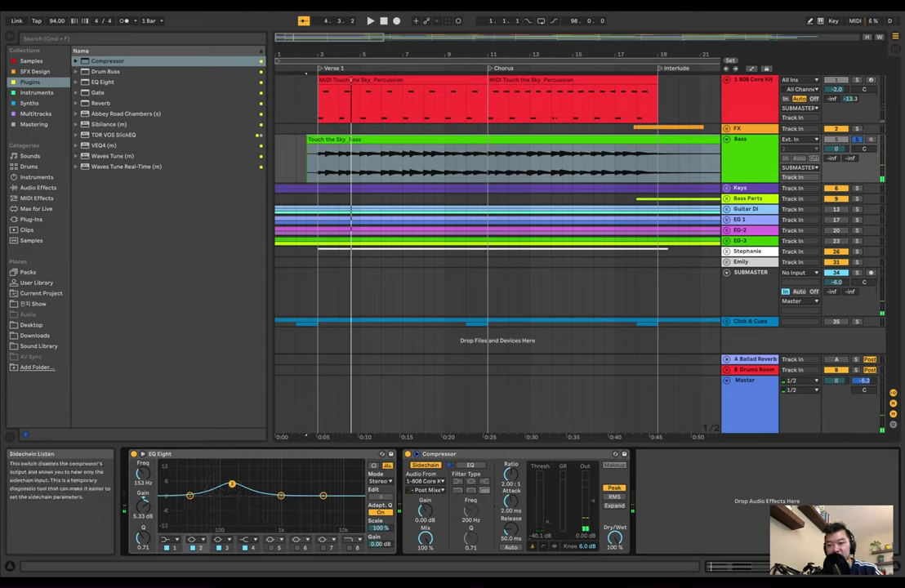
key(space)
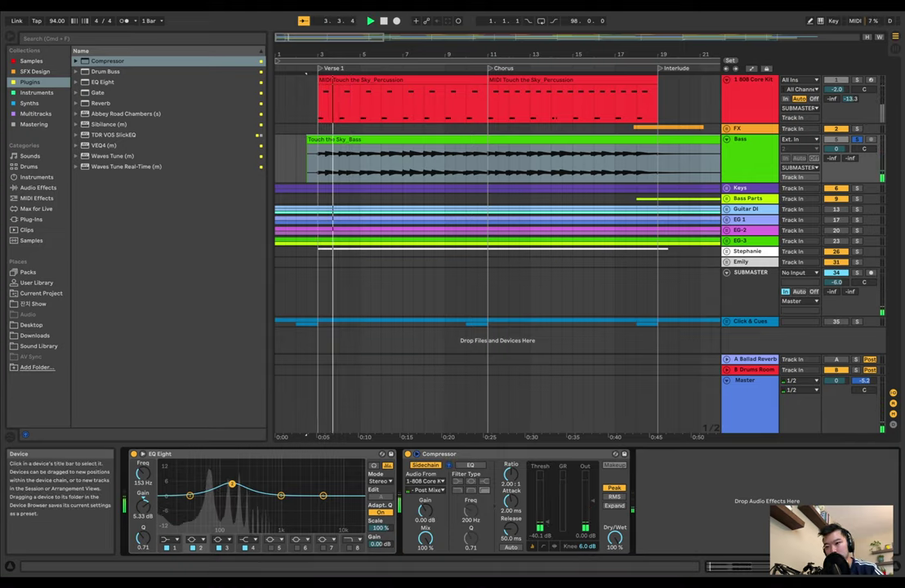
key(space)
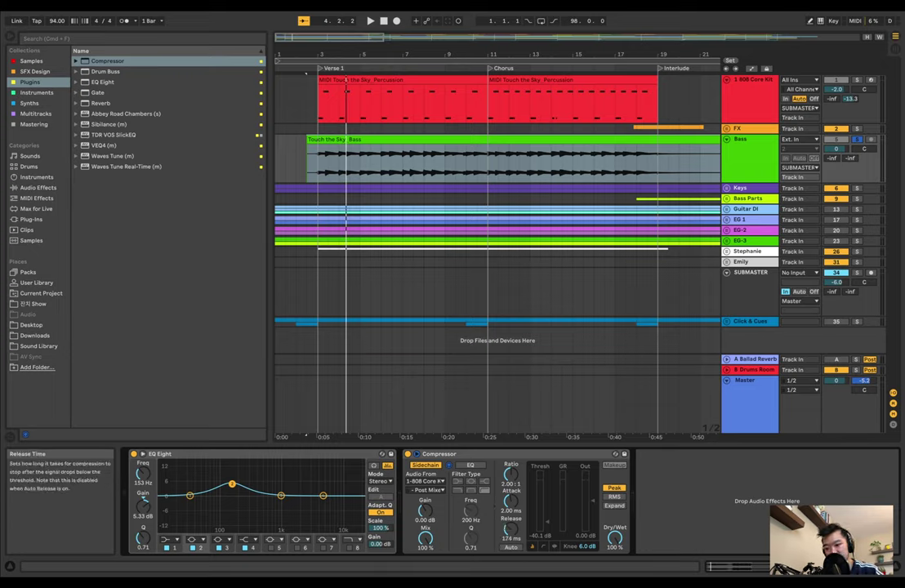
key(space)
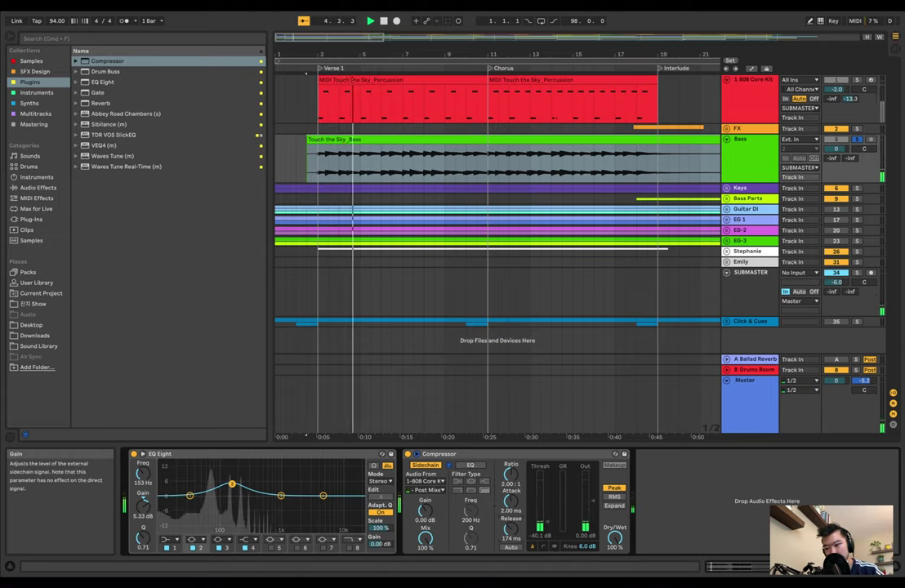
Step: Set the sidechain gain to 7.18 dB, threshold to -24.7 dB and ratio to 3.00:1 while playing the bass
drag(425, 512, 425, 494)
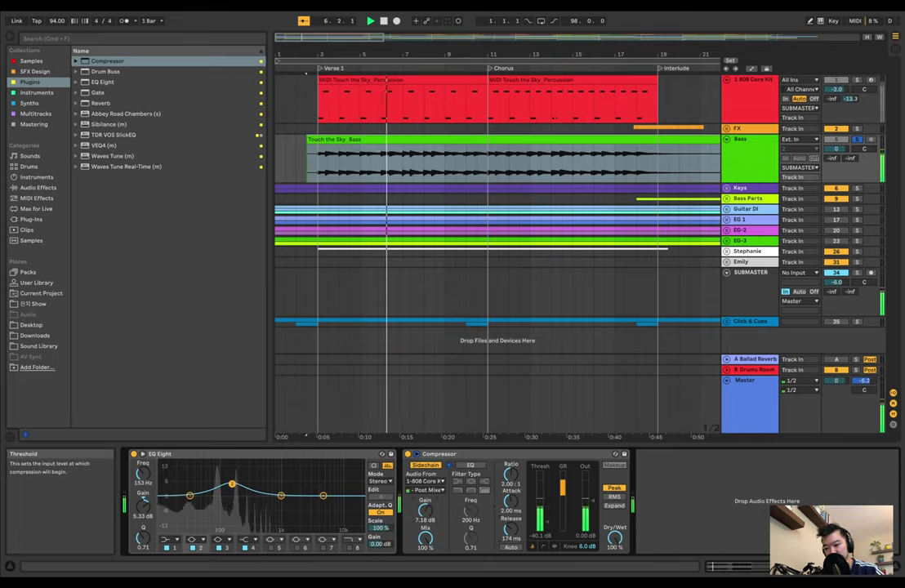
drag(547, 522, 548, 514)
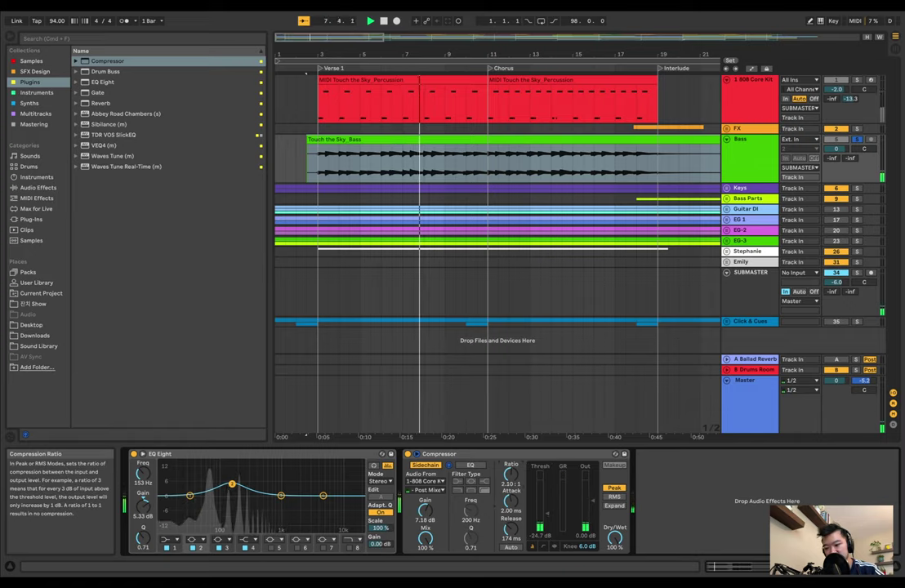
drag(511, 475, 511, 456)
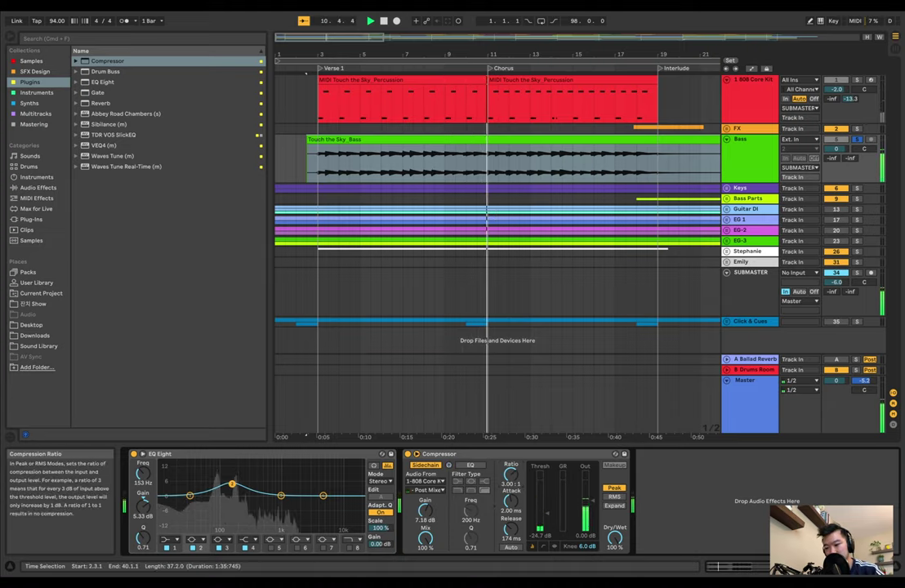
scroll(497, 245, right, 1)
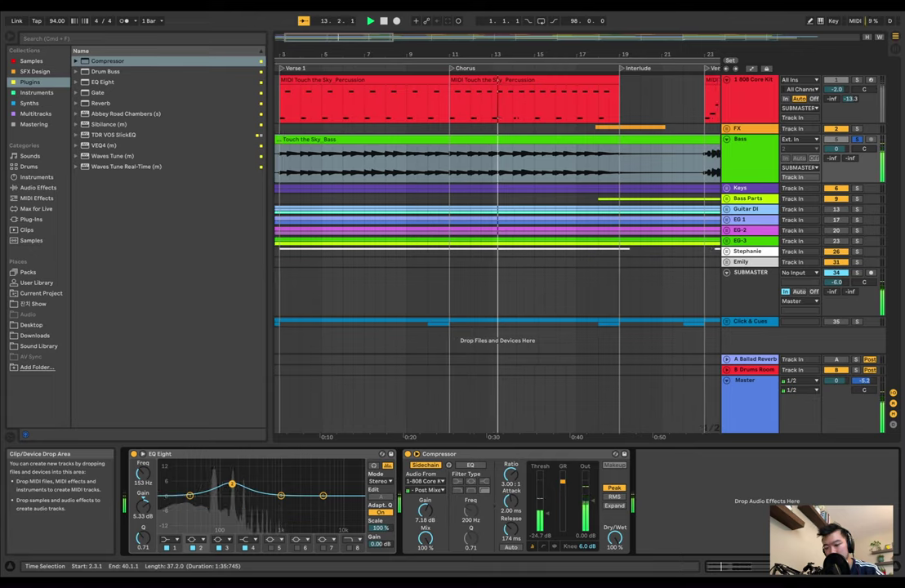
key(space)
Step: Add an EQ Eight after Drum Buss on the 808 Core Kit track
click(753, 88)
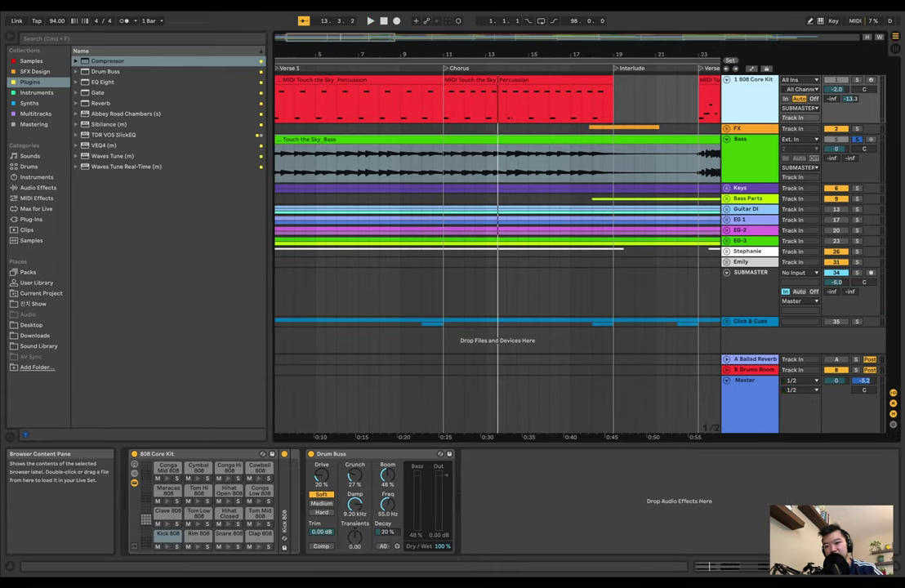
double_click(103, 82)
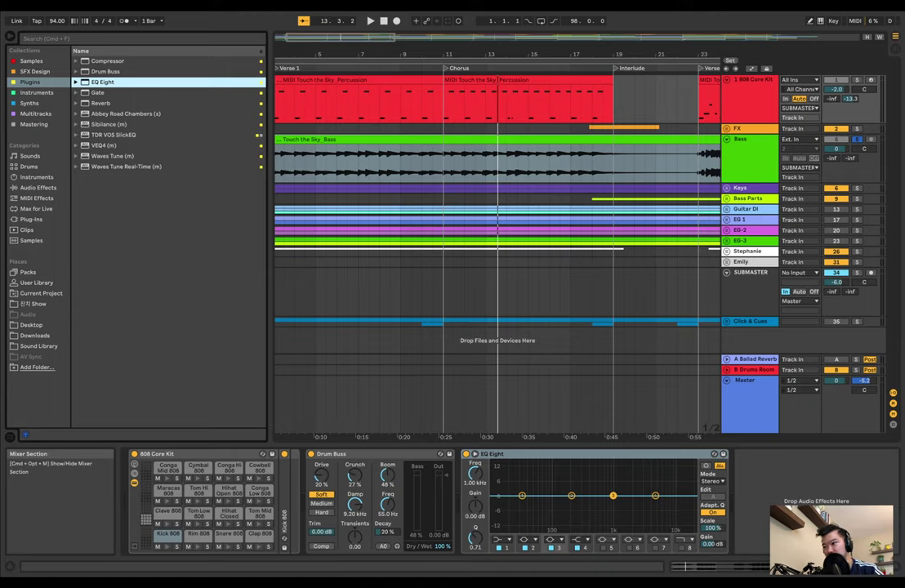
click(751, 94)
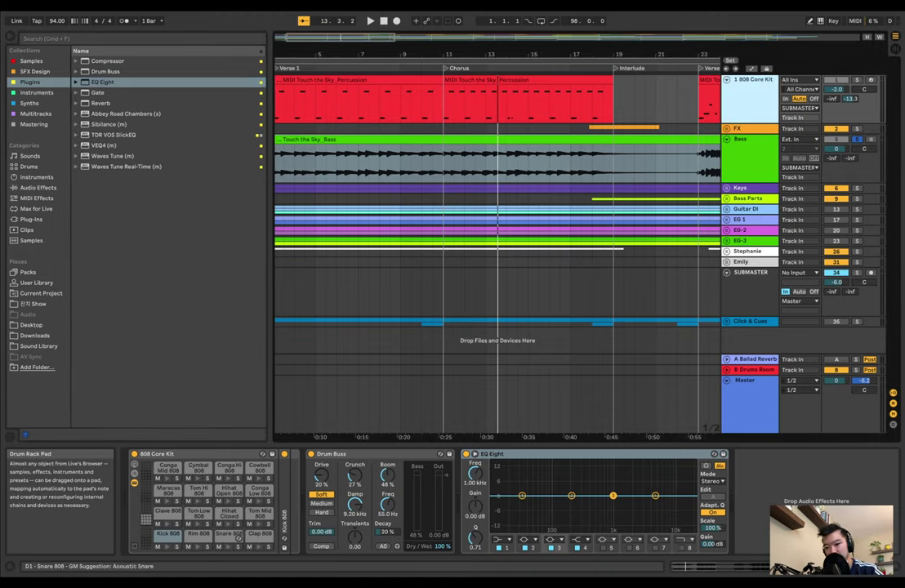
Step: Solo the Kick 808 pad and, during playback, place EQ Eight band 2 at 126 Hz with -0.12 dB gain
click(177, 547)
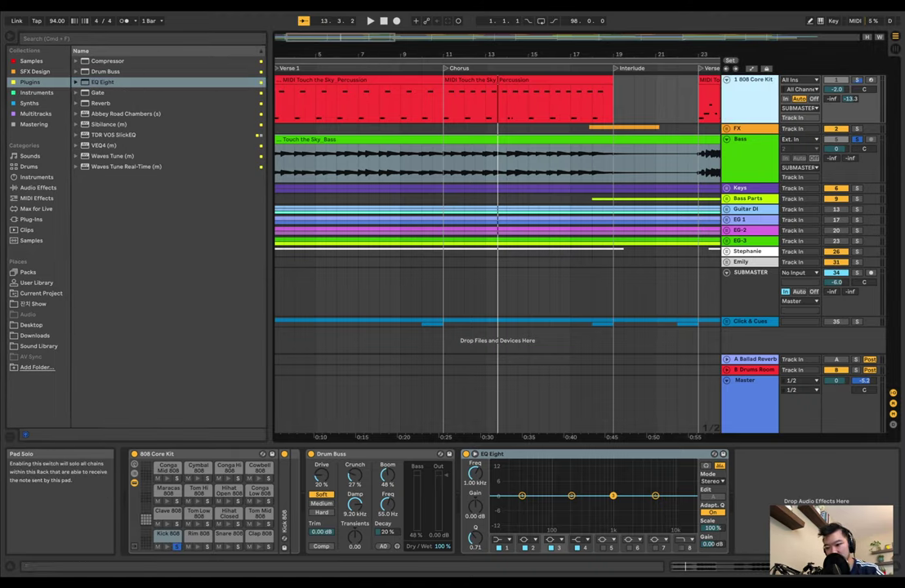
key(space)
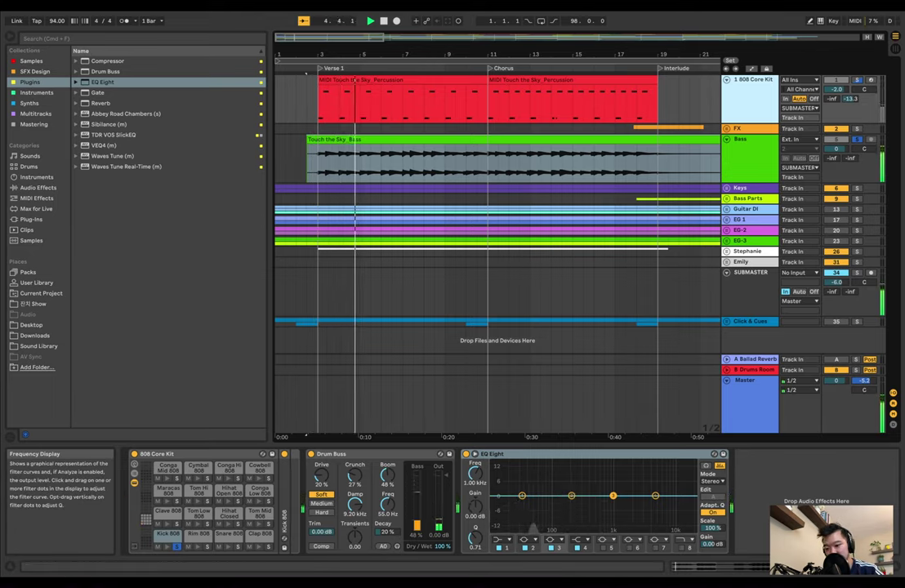
drag(613, 496, 559, 496)
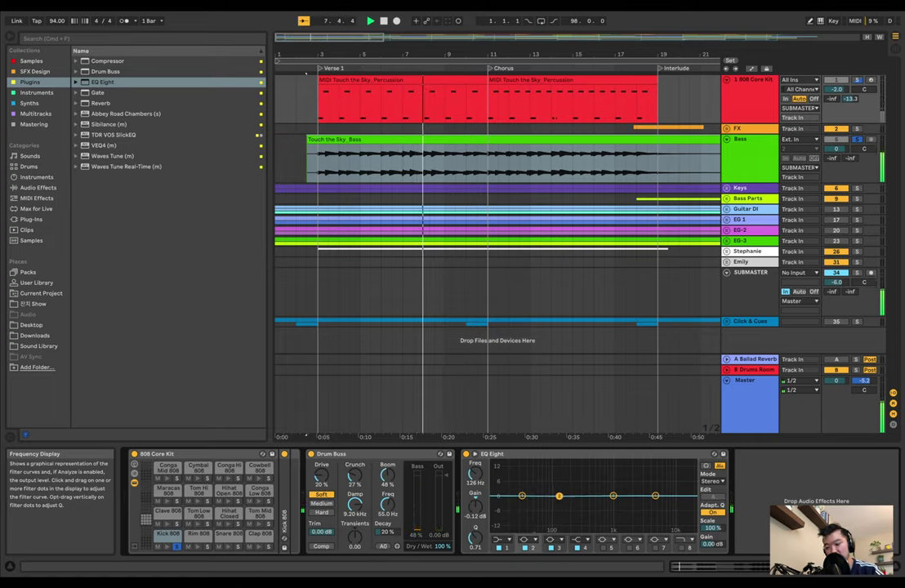
key(space)
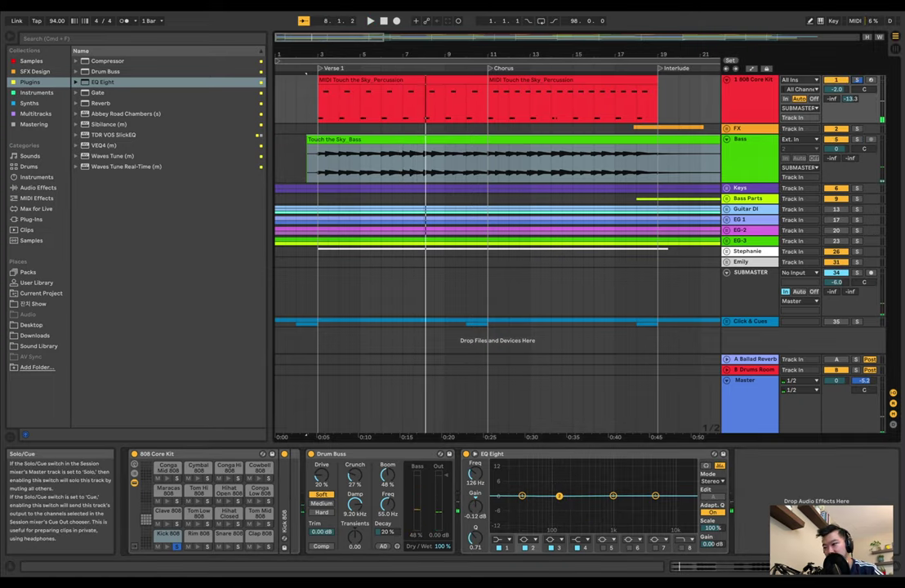
Step: In the Bass track's EQ Eight, set band 2 to 170 Hz and make band 1 a low-cut filter at 50.0 Hz
click(754, 90)
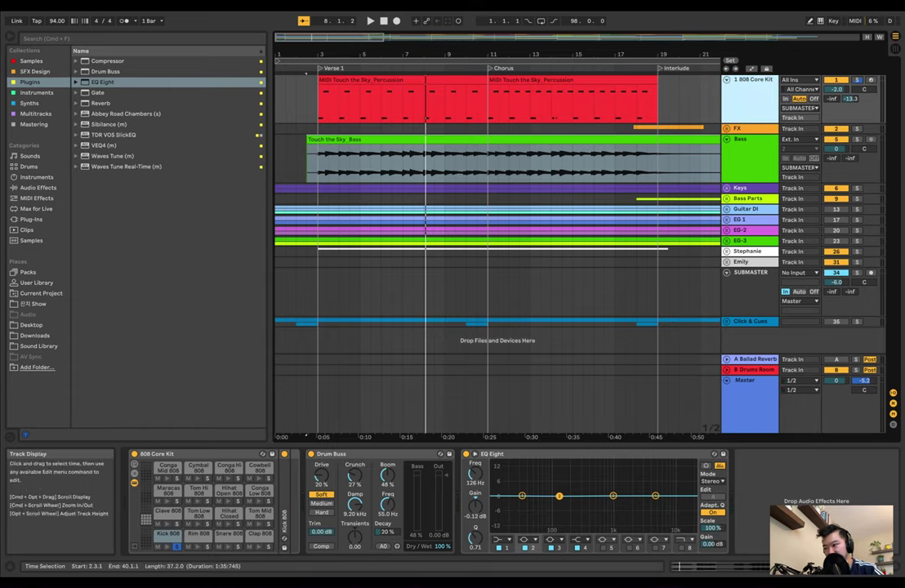
click(750, 157)
click(310, 164)
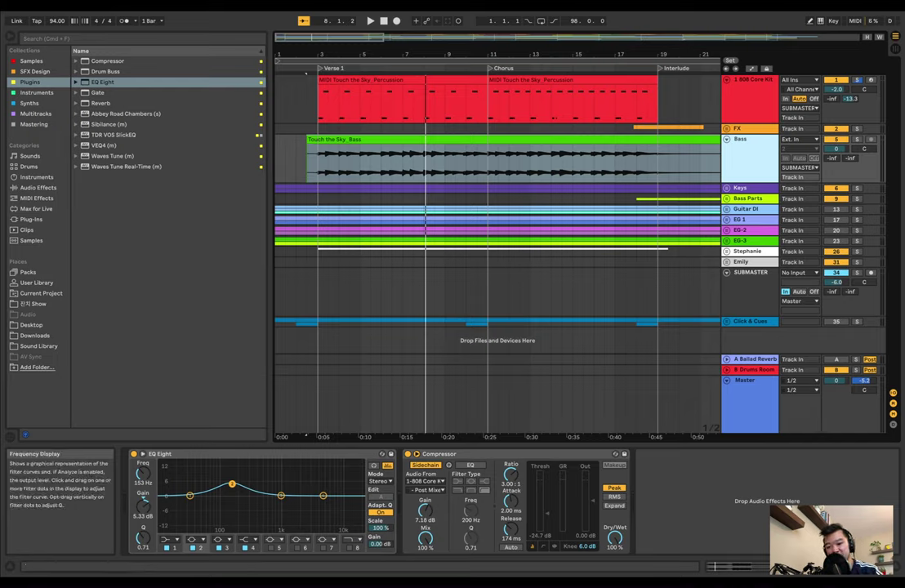
click(232, 484)
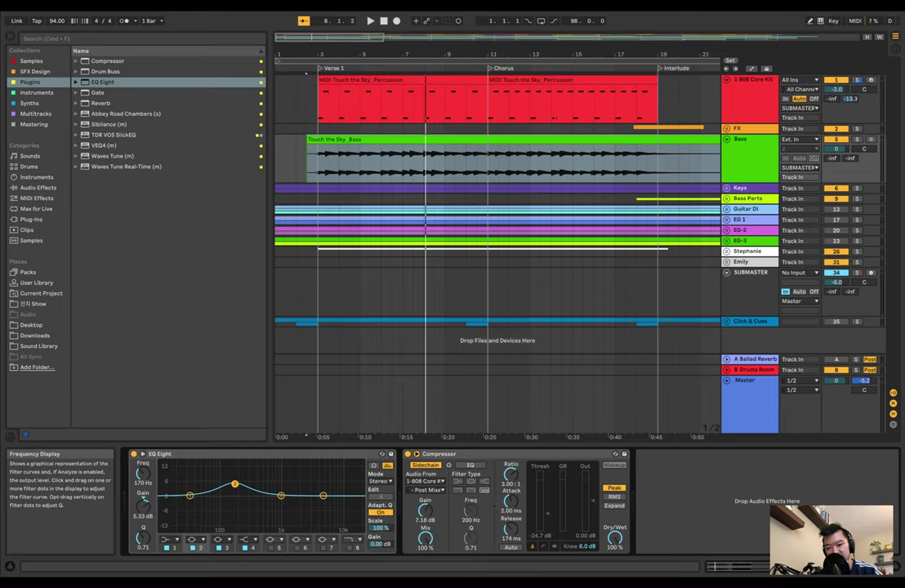
click(751, 155)
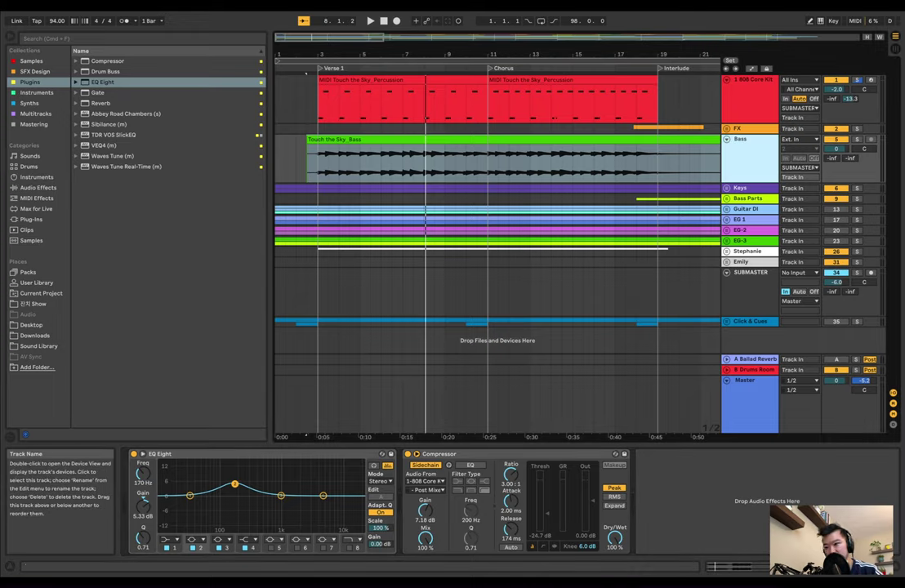
click(166, 539)
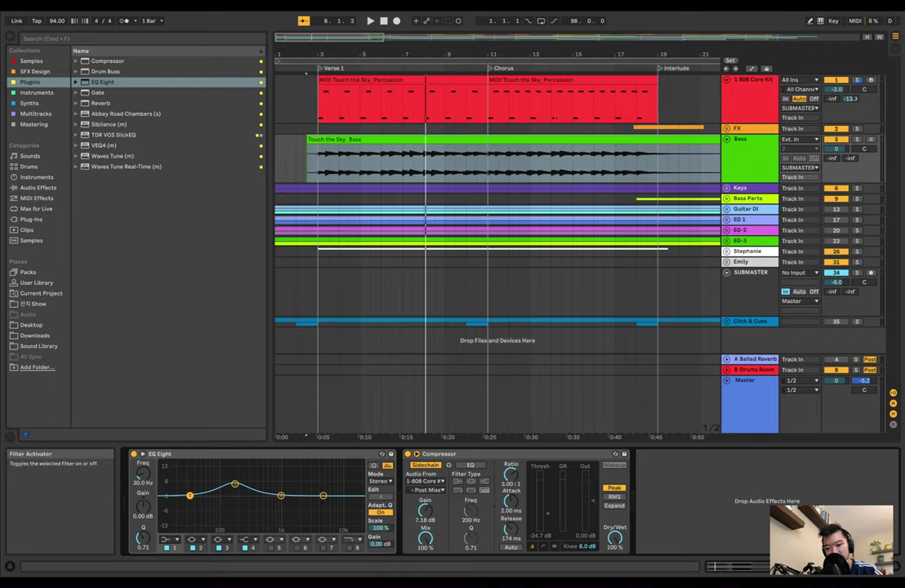
click(170, 512)
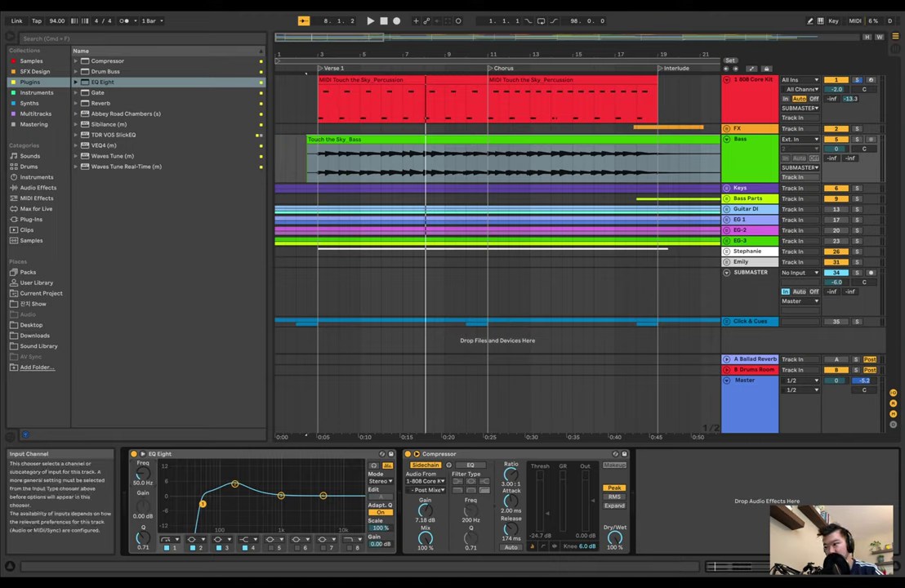
Step: Replay the mix from Verse 1 without the Kick 808 solo and activate the A Ballad Reverb return track
click(748, 79)
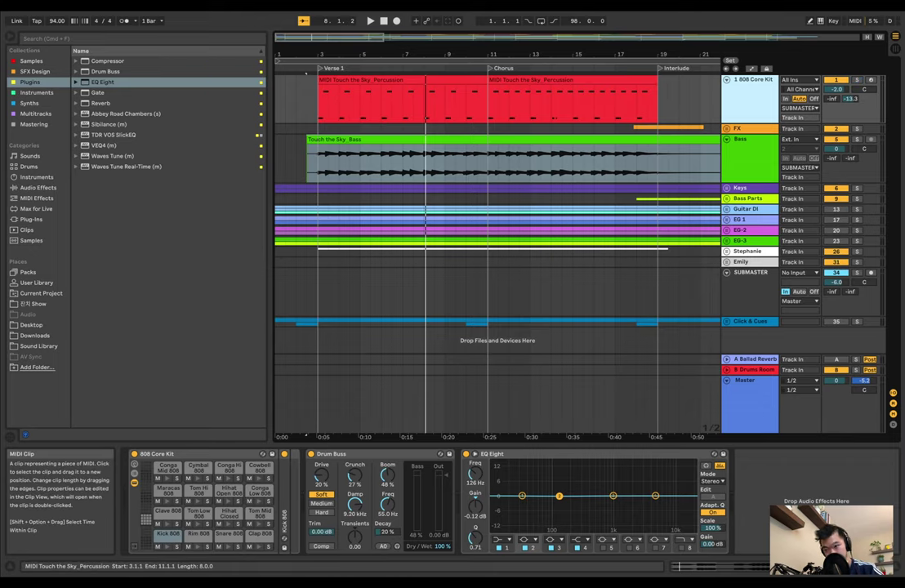
click(382, 81)
key(space)
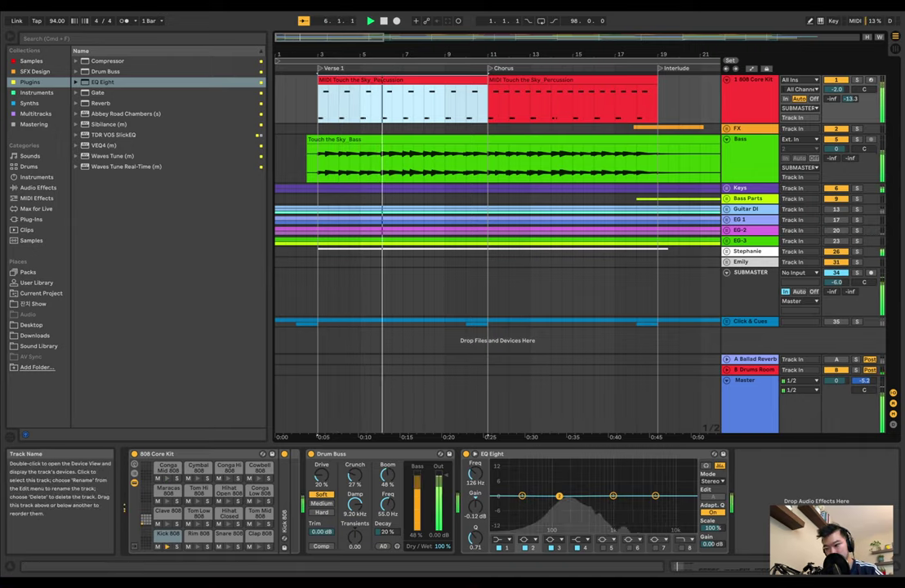
key(space)
click(836, 359)
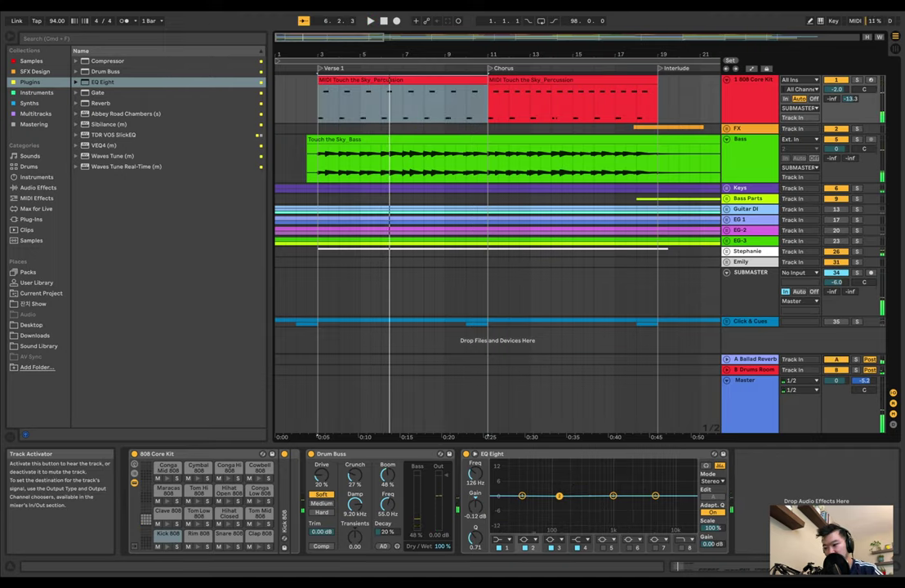
Step: Add an EQ Eight to SUBMASTER, expand its frequency display and hide the browser to enlarge the graph
click(750, 286)
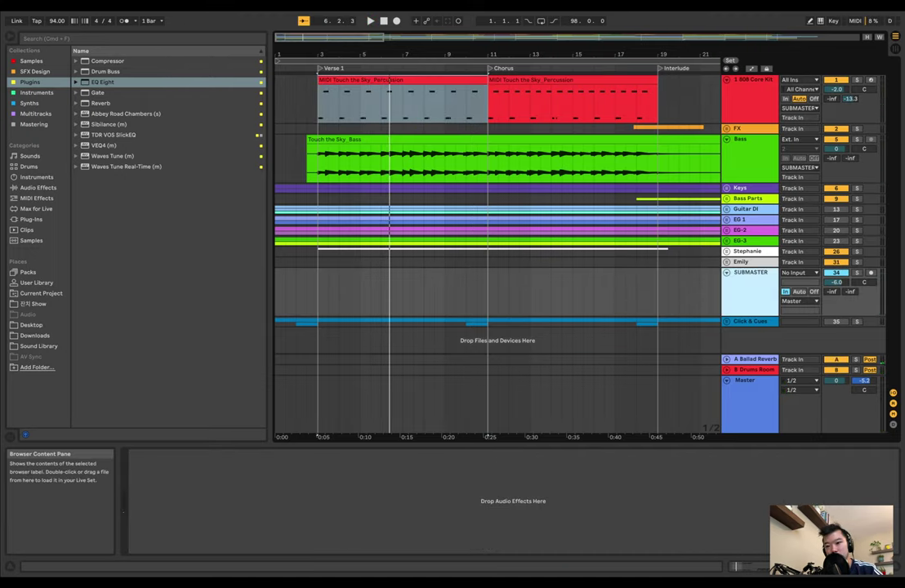
double_click(103, 81)
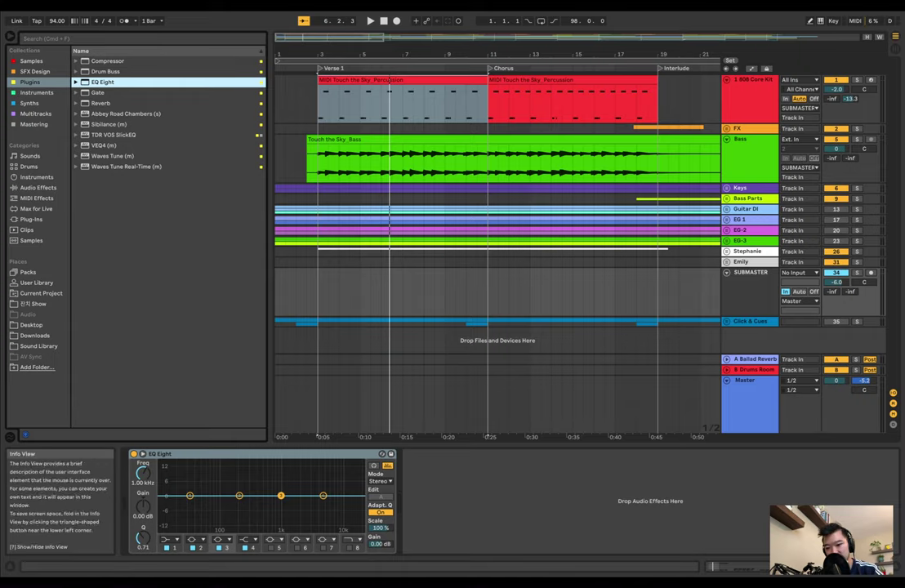
click(375, 465)
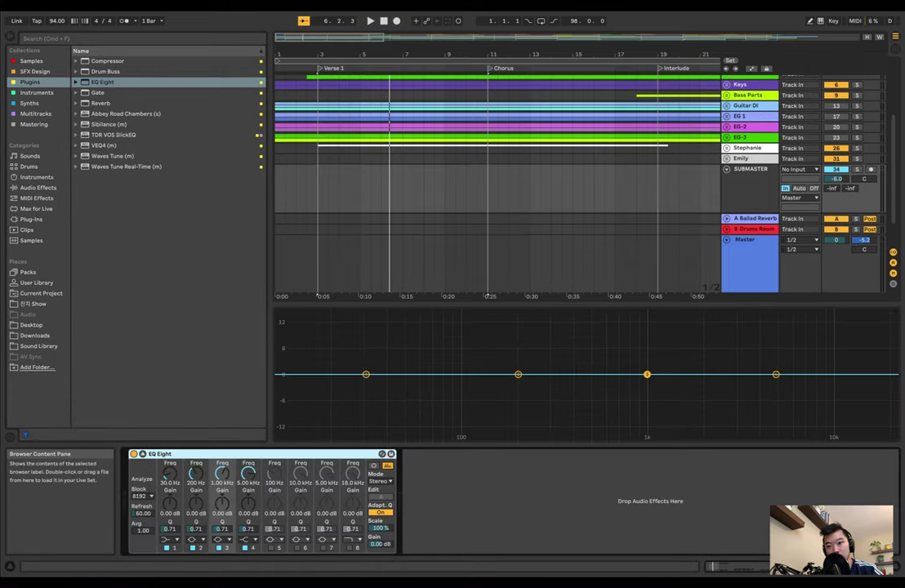
click(25, 434)
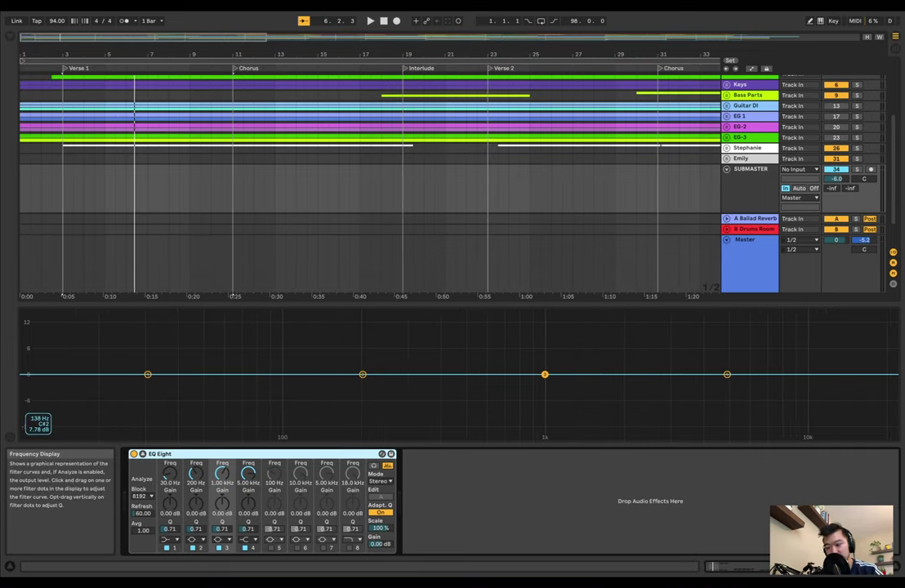
Step: Play Verse 1 repeatedly and examine the full mix's frequency spectrum in the SUBMASTER EQ Eight
key(space)
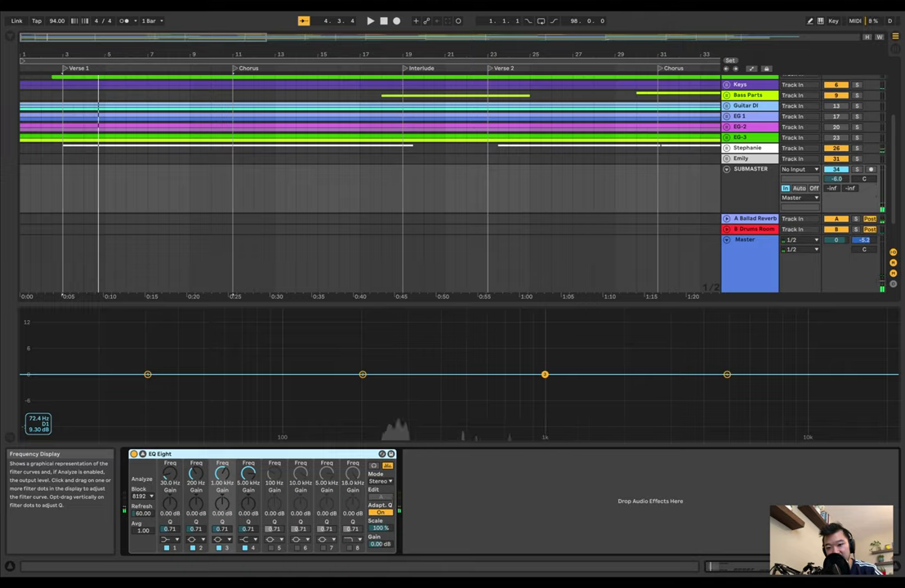
key(space)
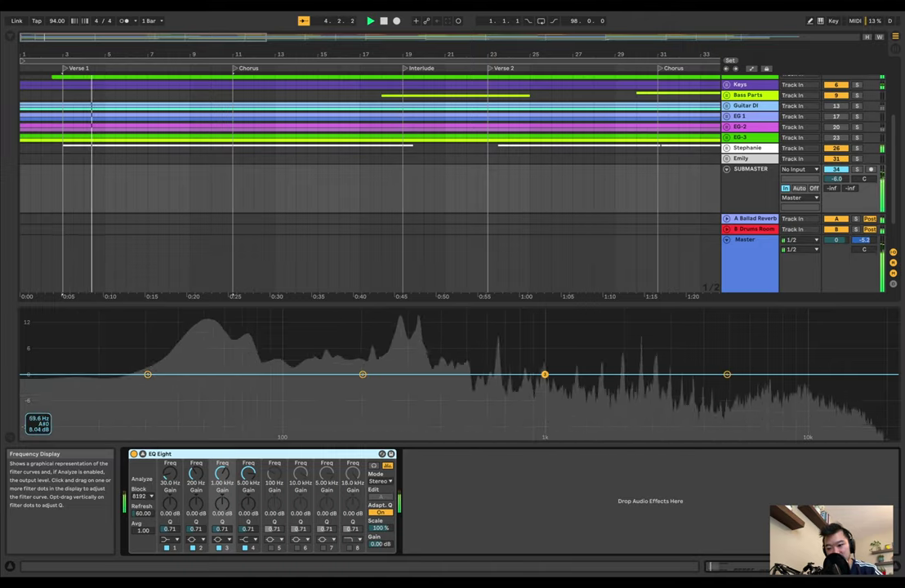
key(space)
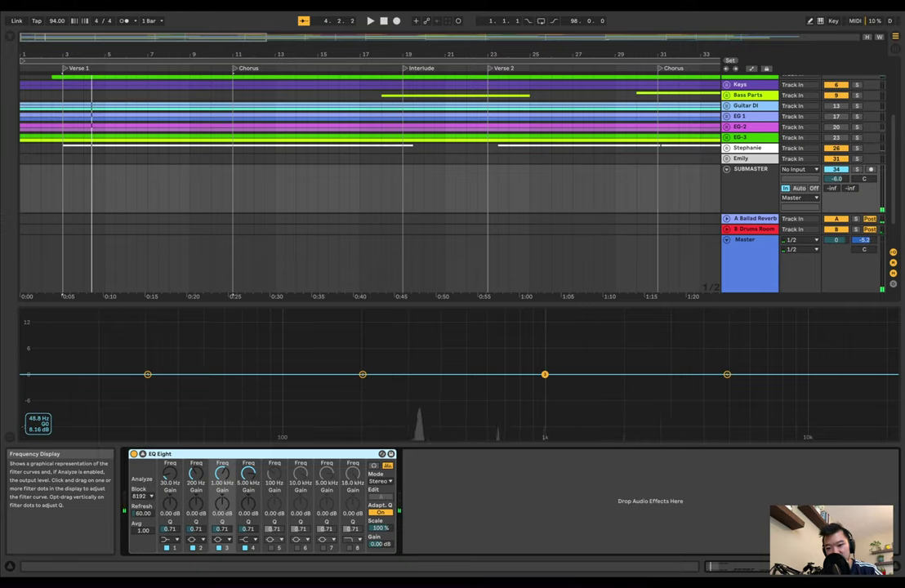
key(space)
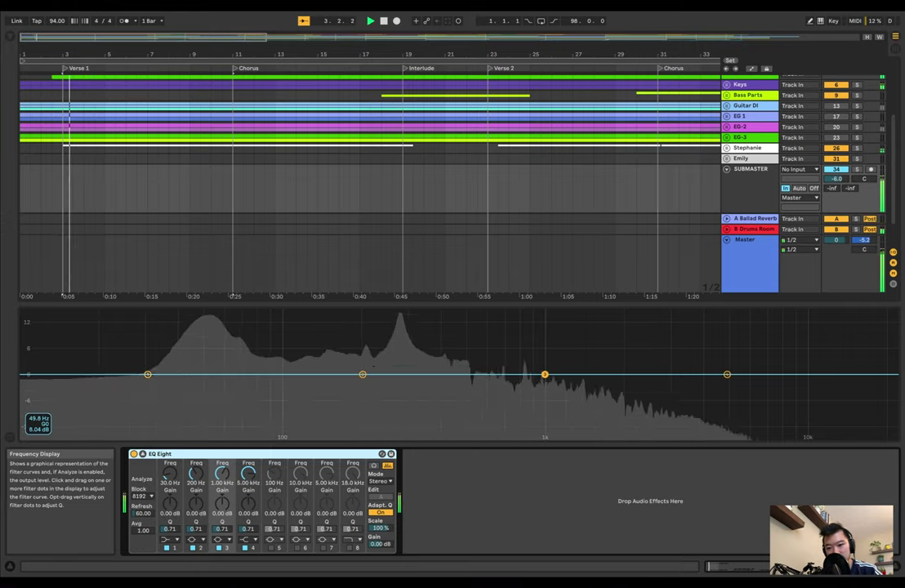
Step: Stop playback and bypass the Compressor on the Bass track
key(space)
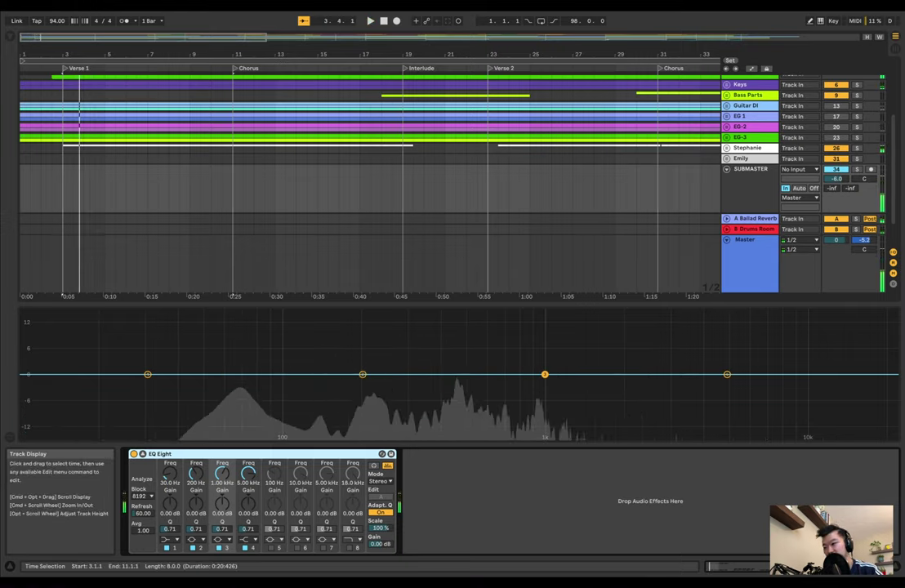
scroll(376, 163, up, 3)
click(753, 80)
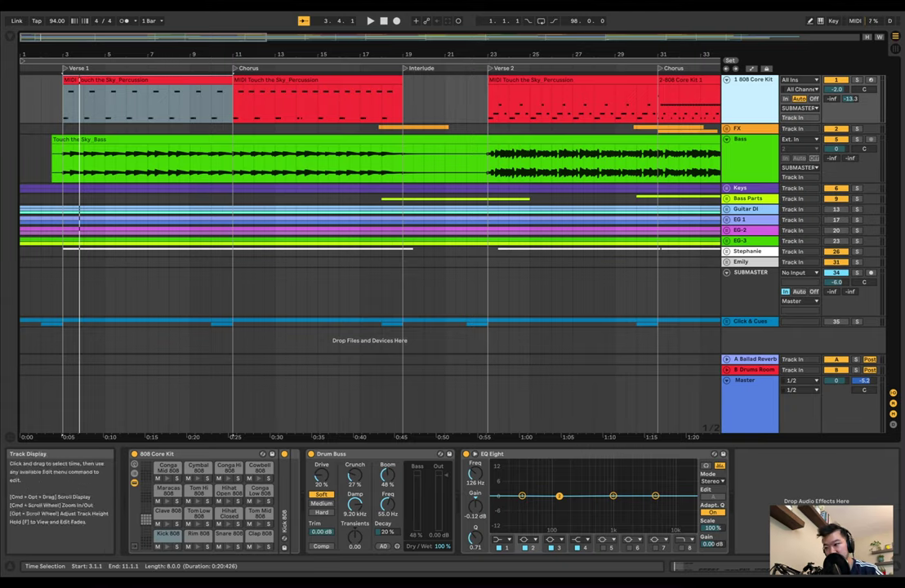
click(751, 274)
scroll(368, 147, up, 3)
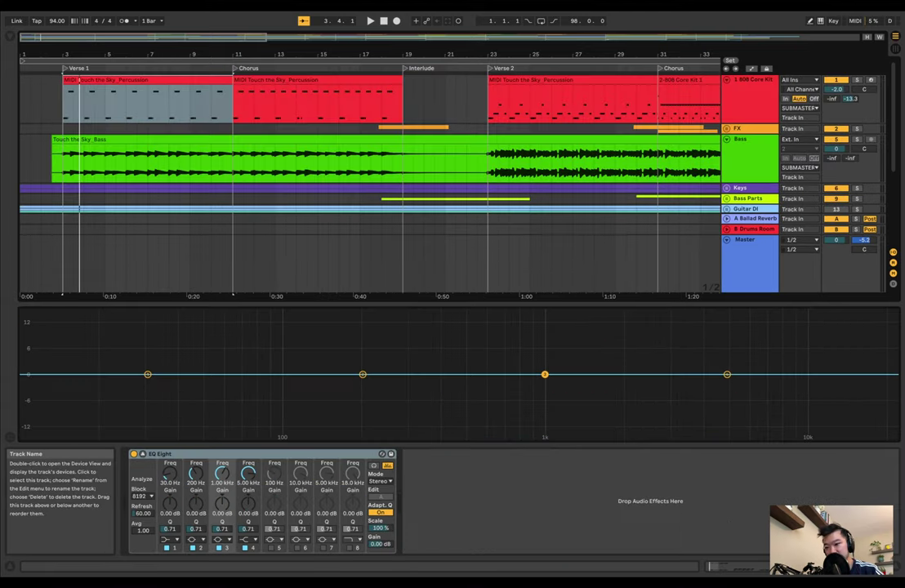
click(748, 140)
click(409, 454)
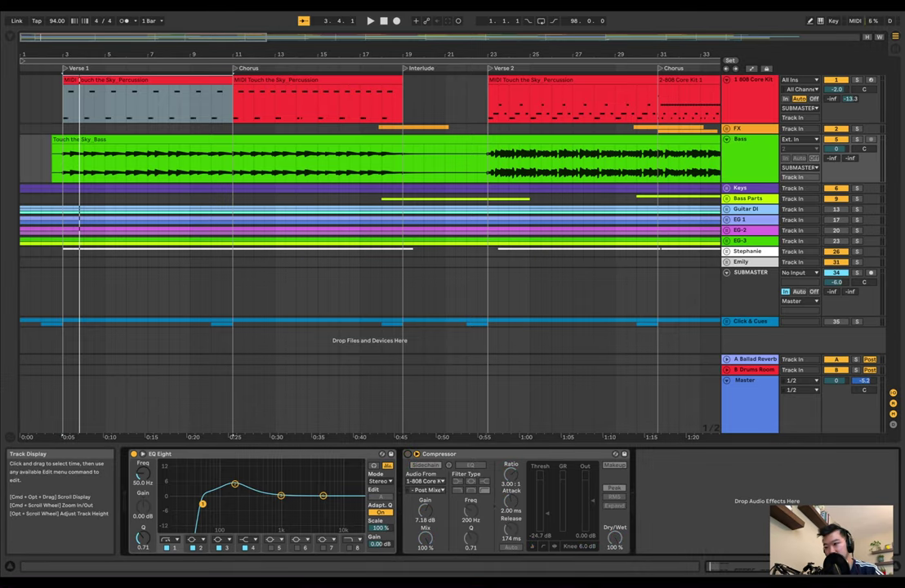
Step: Delete the EQ Eight from the 808 Core Kit track
click(751, 80)
click(493, 454)
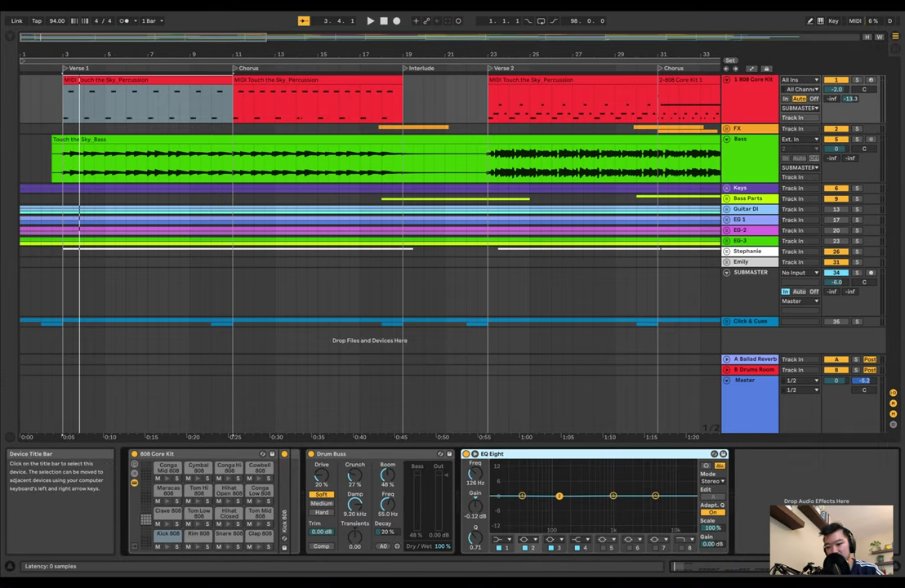
key(Delete)
click(751, 80)
Step: Switch off band 1 in the Bass track's EQ Eight and play Verse 1 while watching the SUBMASTER spectrum
click(744, 140)
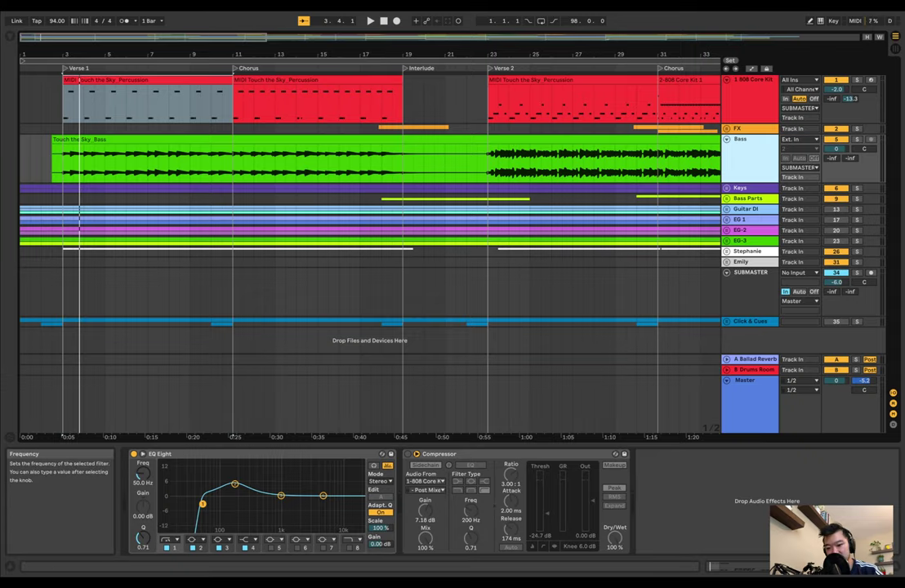
click(166, 547)
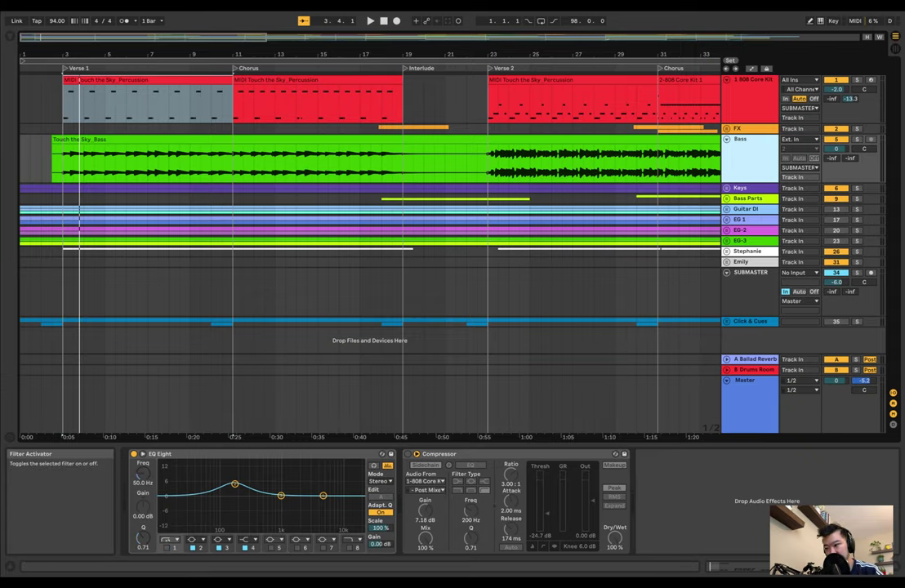
click(751, 273)
key(space)
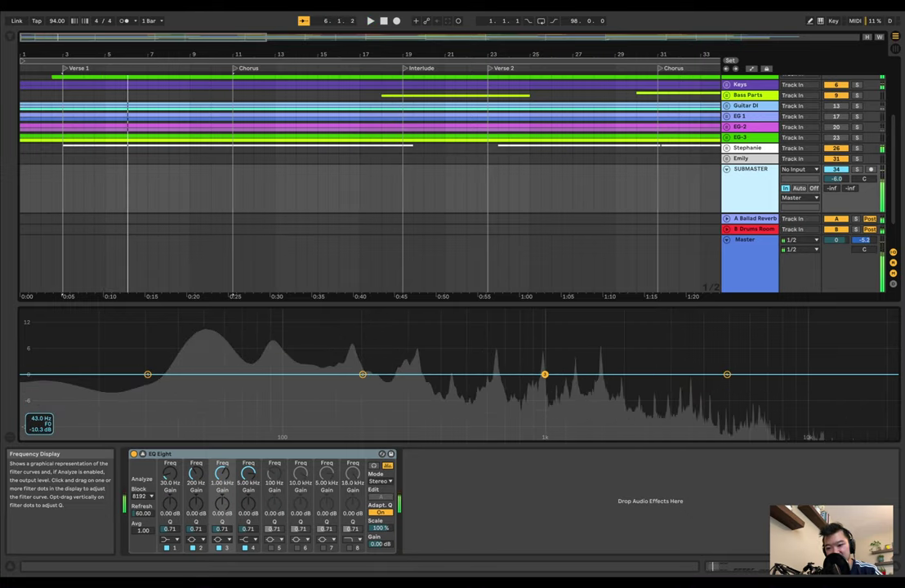
key(space)
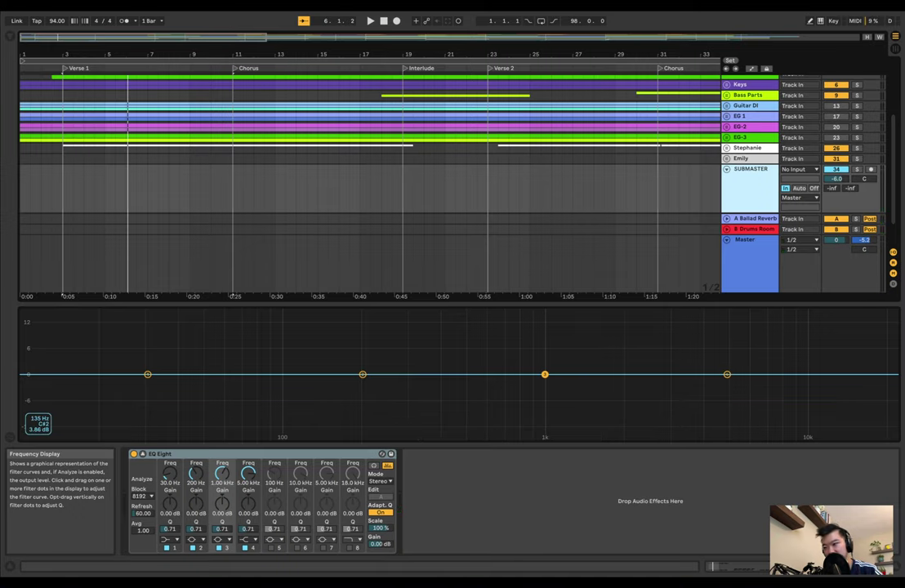
Step: Re-enable band 1 of the Bass track's EQ Eight and reactivate its sidechain Compressor
scroll(490, 164, up, 4)
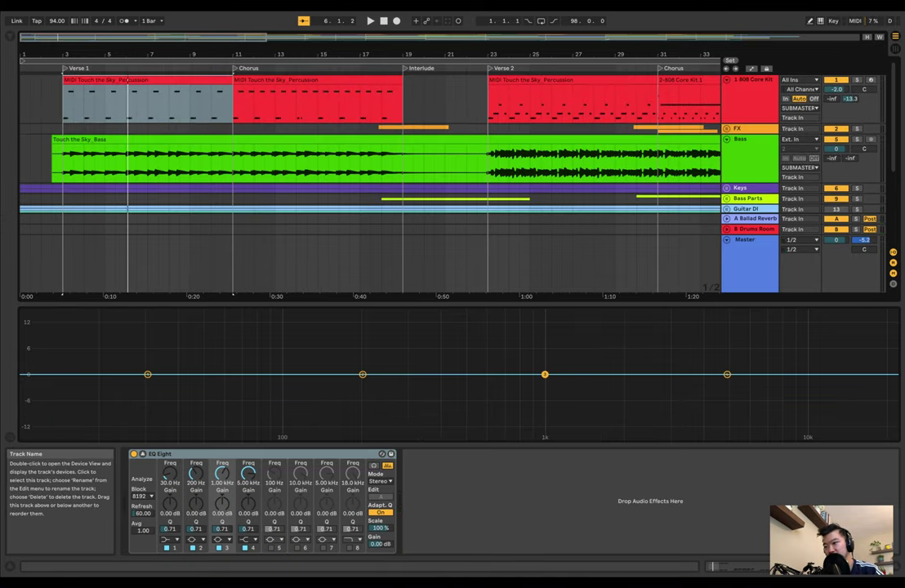
click(752, 80)
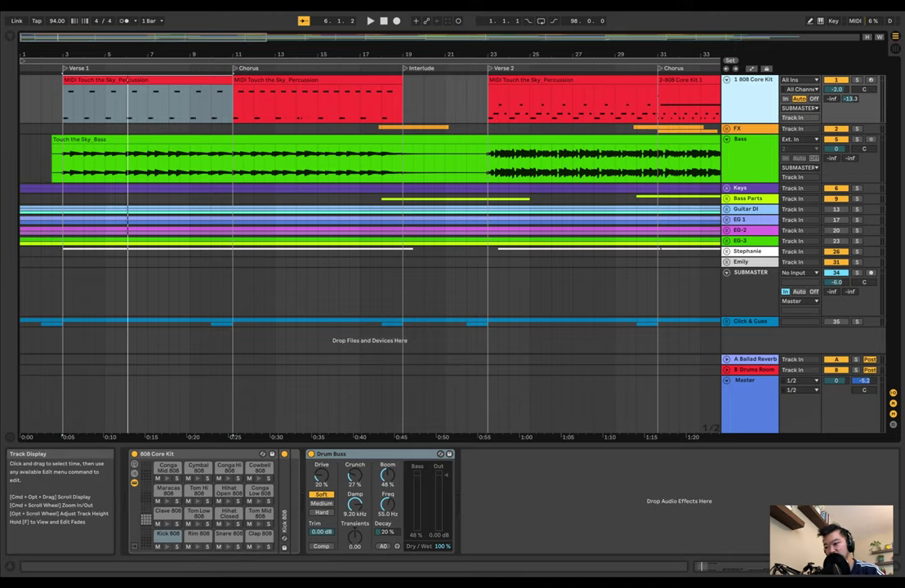
click(750, 273)
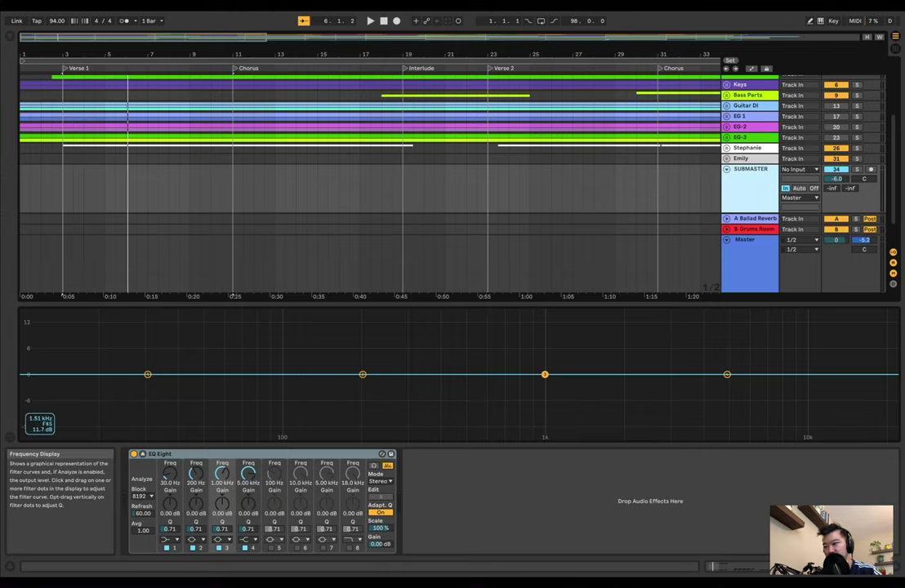
scroll(693, 86, up, 3)
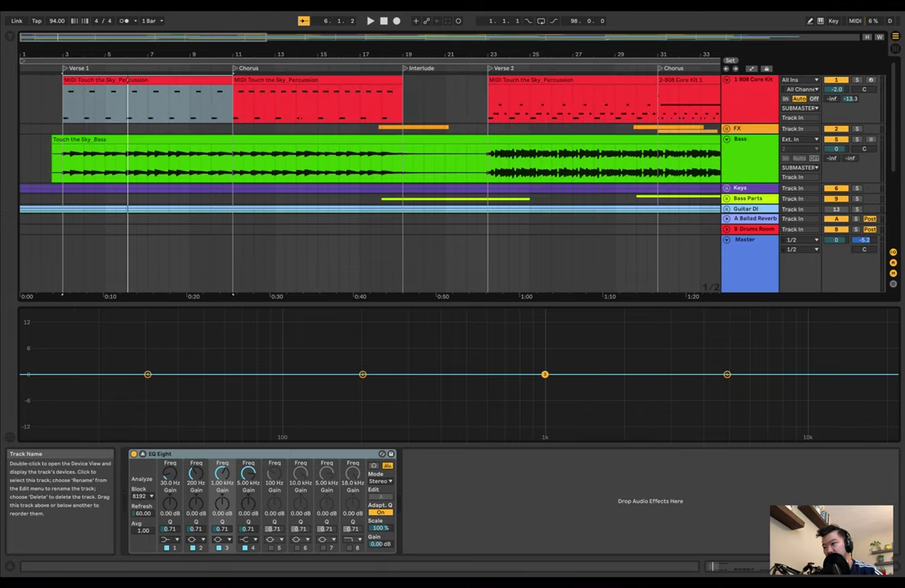
click(745, 140)
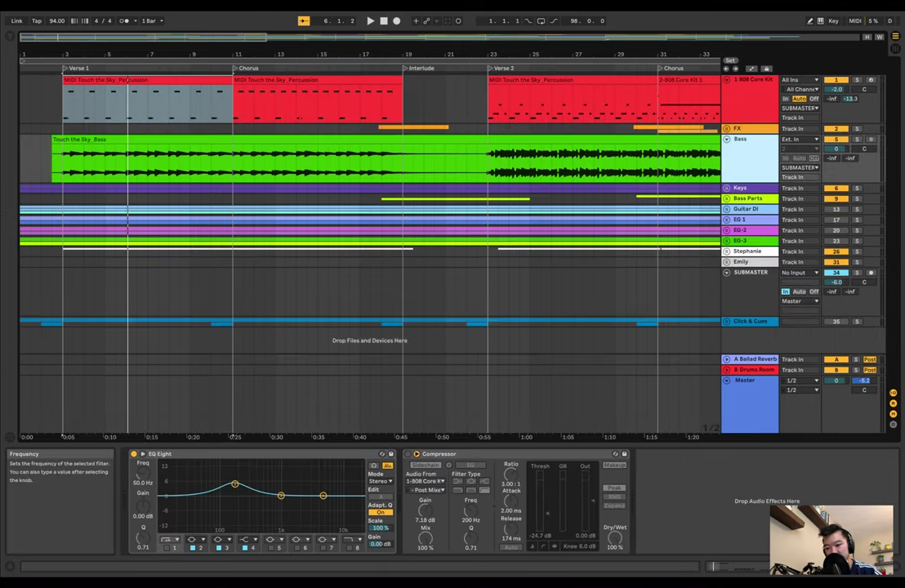
click(167, 549)
click(408, 454)
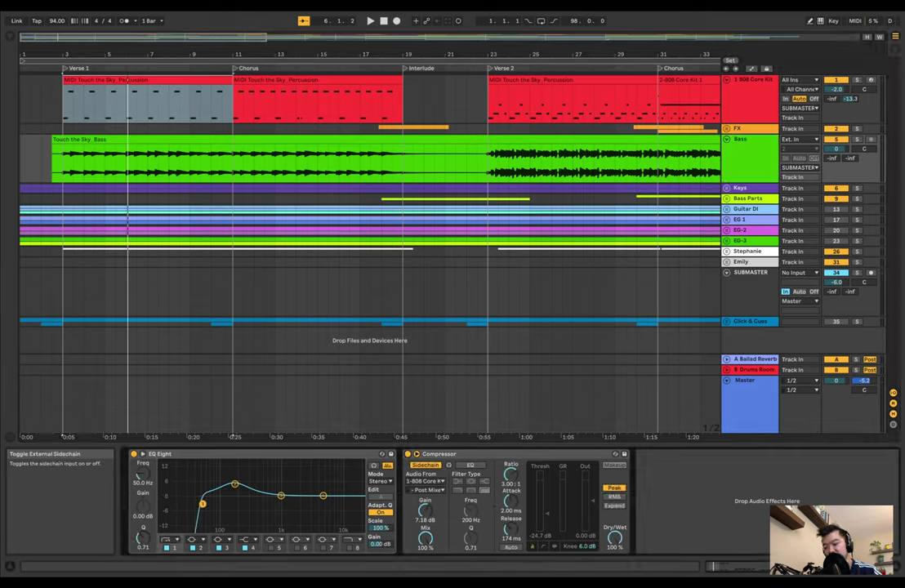
Step: Play the full mix from Verse 1 and again from bar 6 to hear the bass against the kick
key(space)
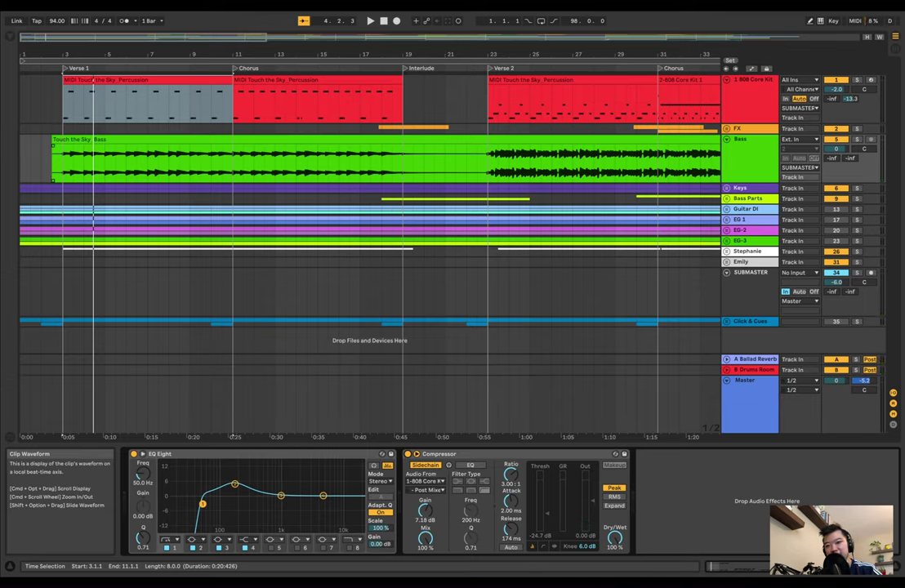
click(126, 161)
key(space)
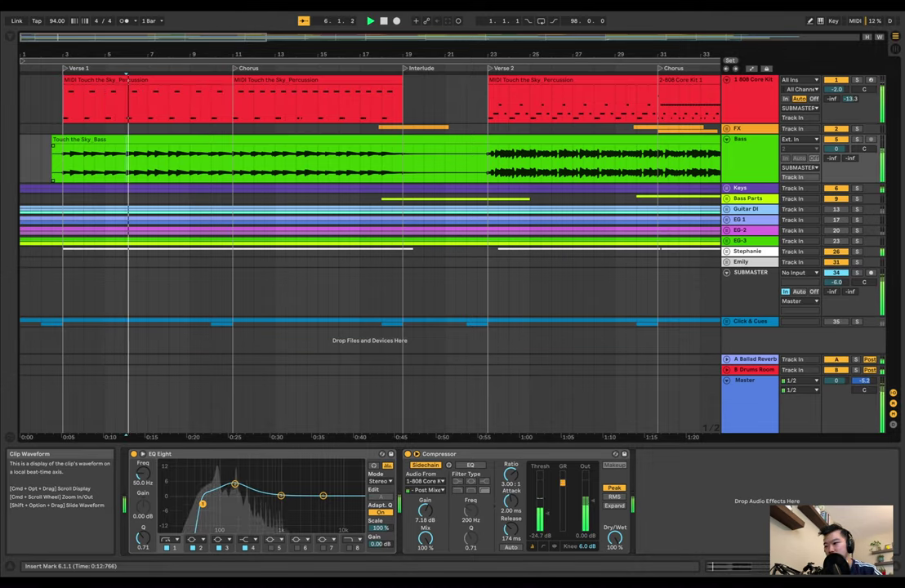
key(space)
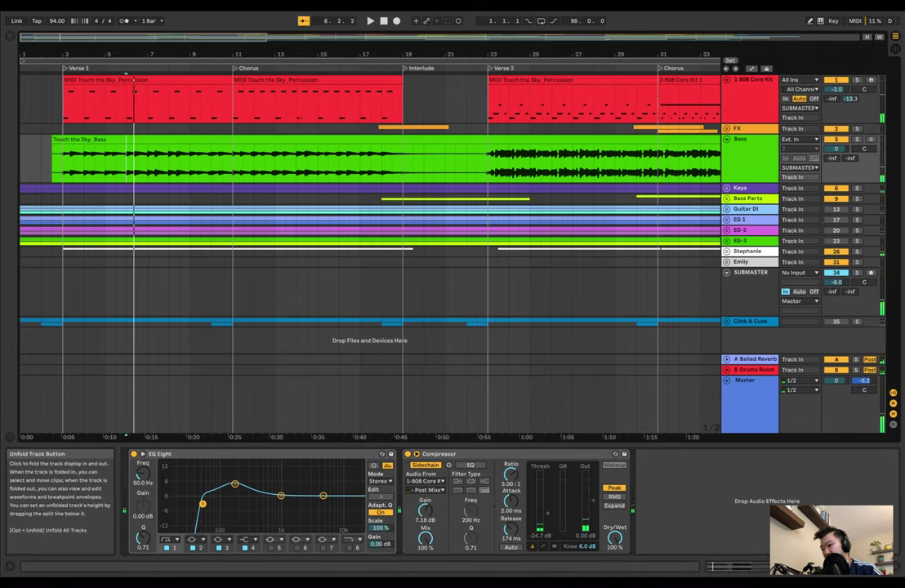
Step: Unfold the Keys group into its two tracks and play the mix from bar 6
click(747, 156)
click(742, 188)
click(727, 188)
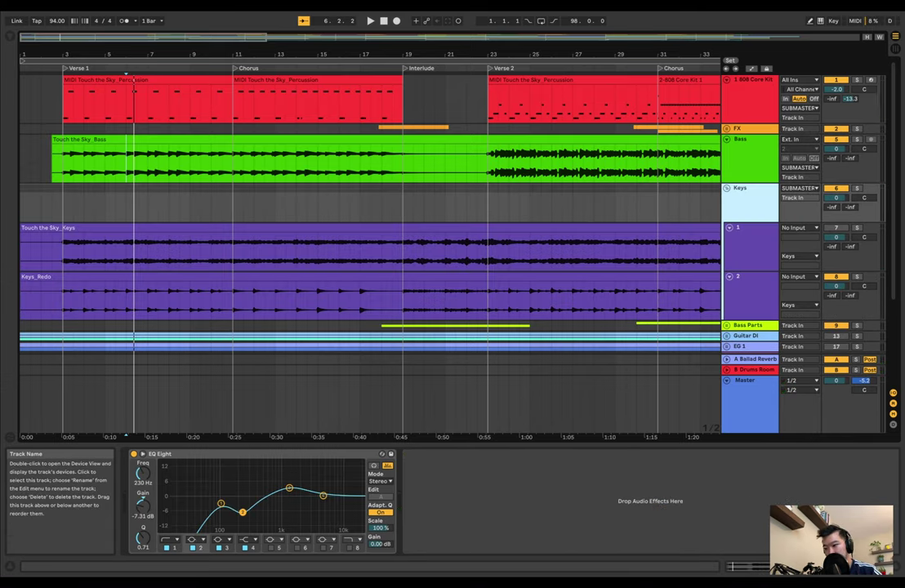
click(748, 282)
key(space)
Step: Show the browser, insert a Compressor ahead of the Keys group's EQ Eight, and inspect EQ bands 1 and 2
click(745, 190)
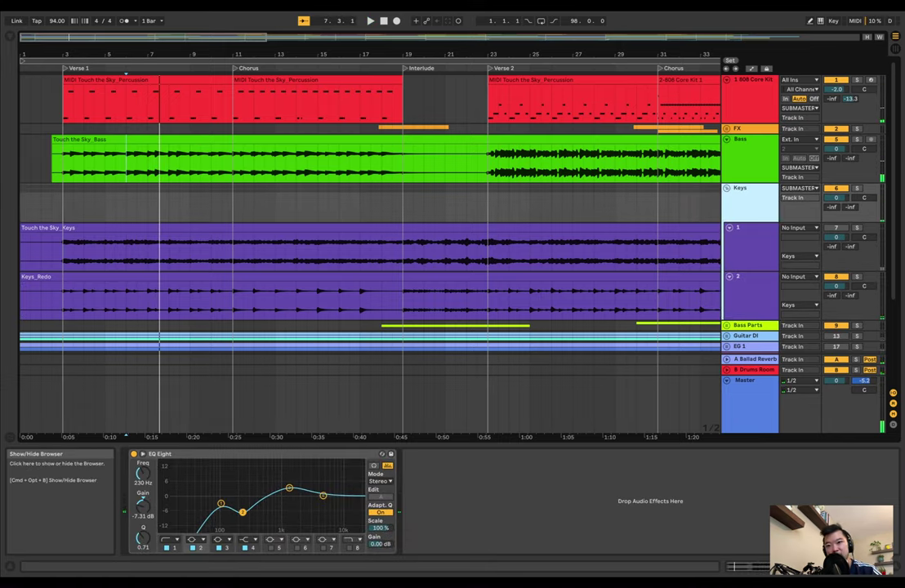
click(9, 36)
drag(108, 61, 180, 509)
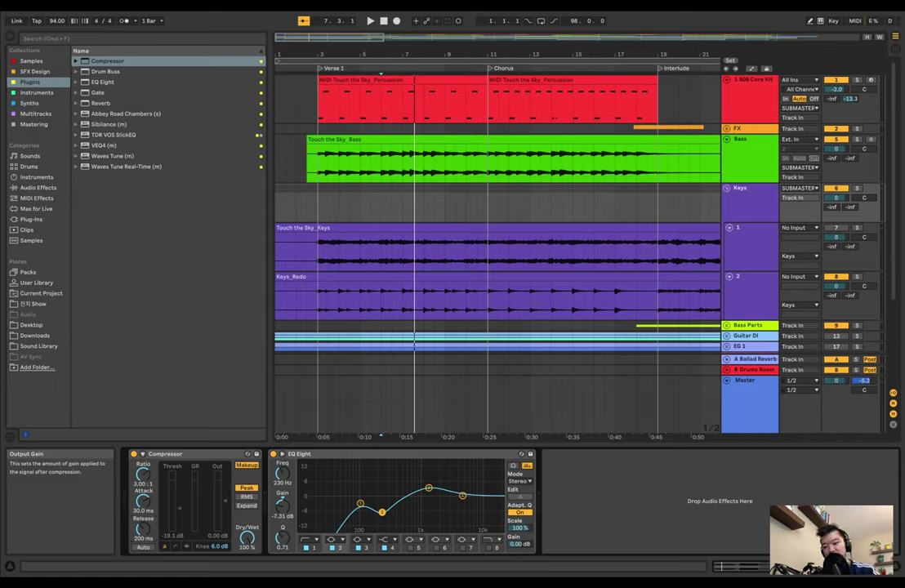
click(367, 454)
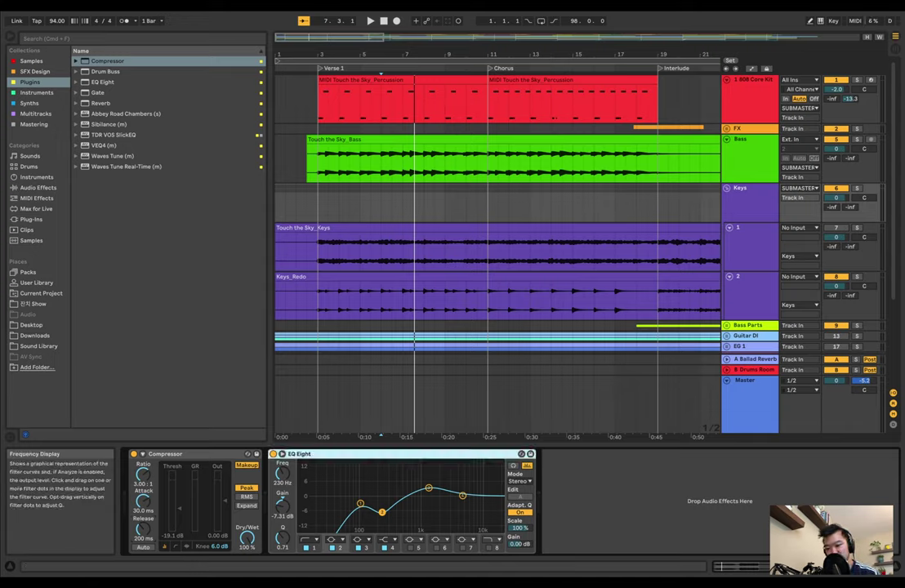
click(314, 547)
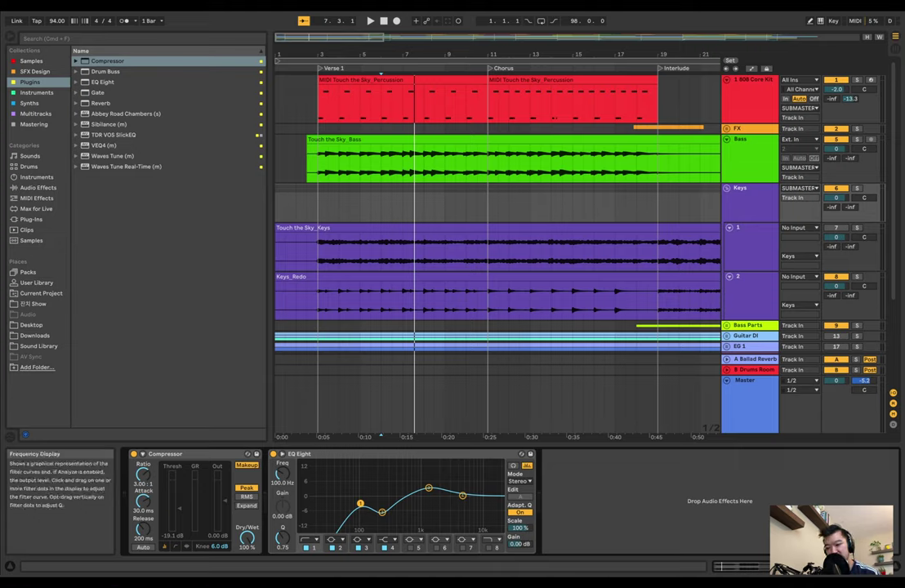
click(382, 513)
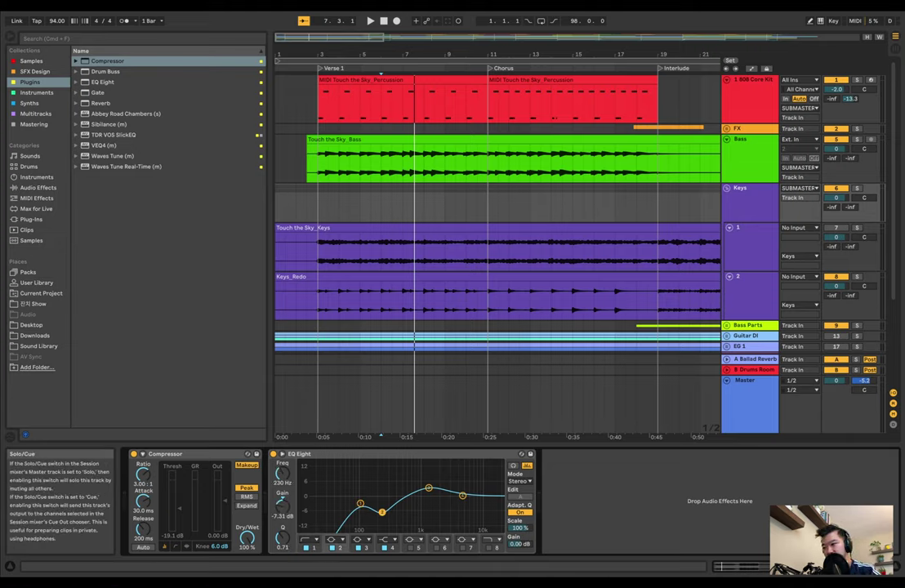
Step: Solo the Keys group and switch off bands 1 to 4 of its EQ Eight
click(857, 188)
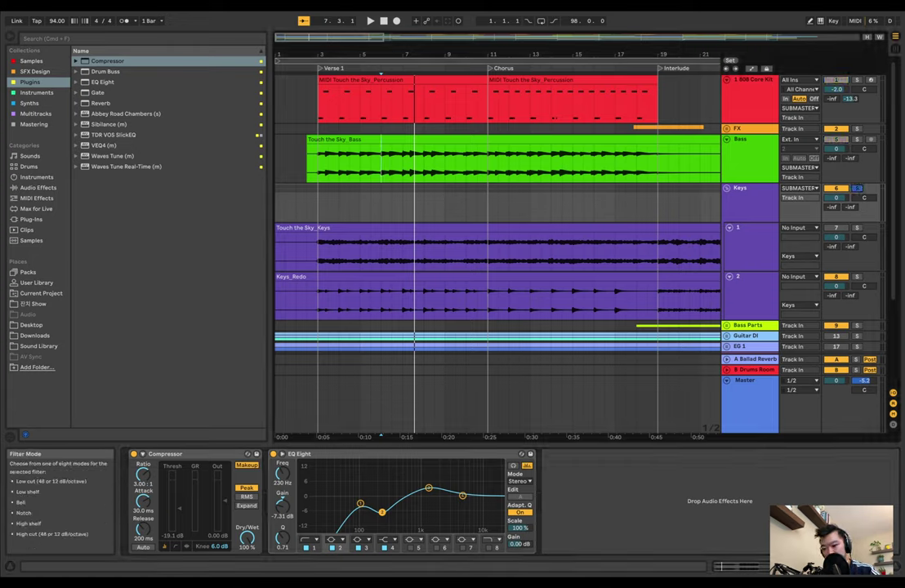
click(332, 549)
click(358, 549)
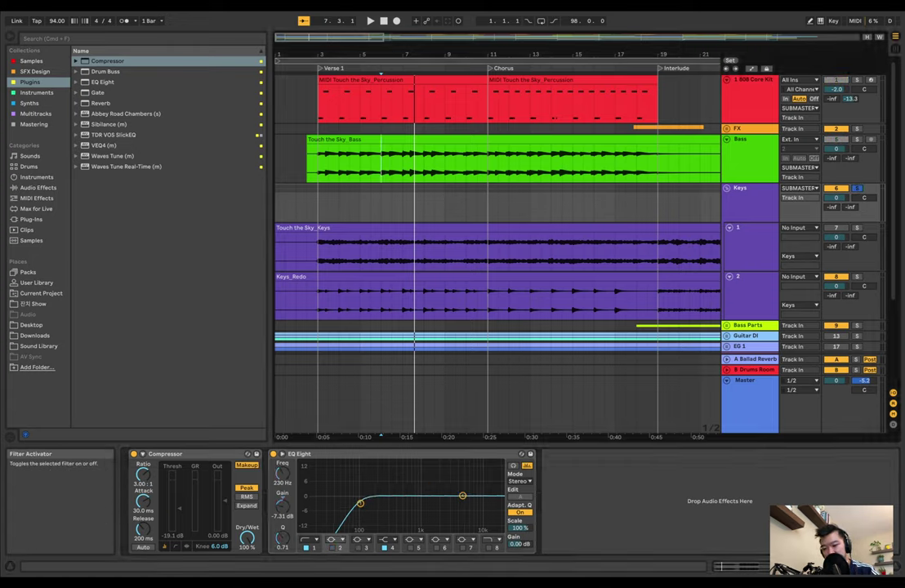
click(358, 548)
click(385, 547)
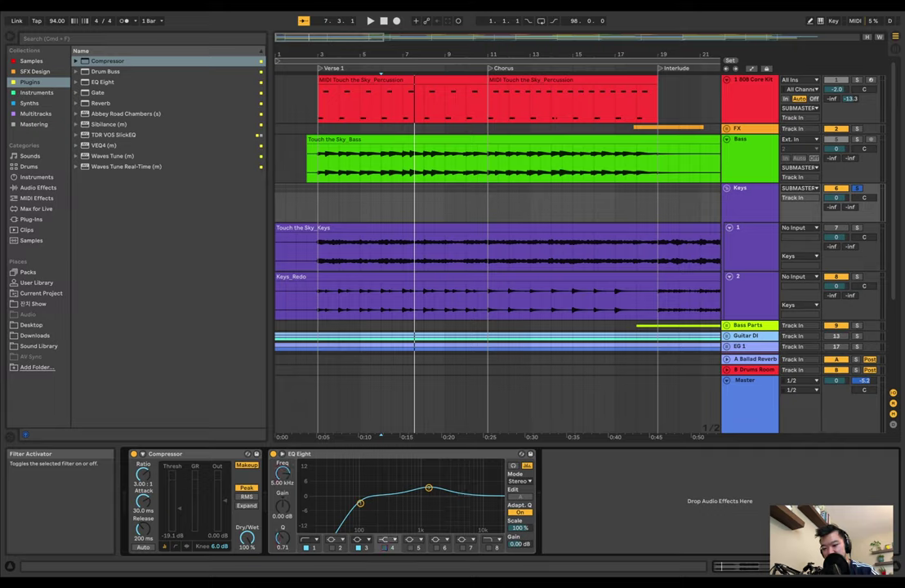
click(332, 549)
click(314, 548)
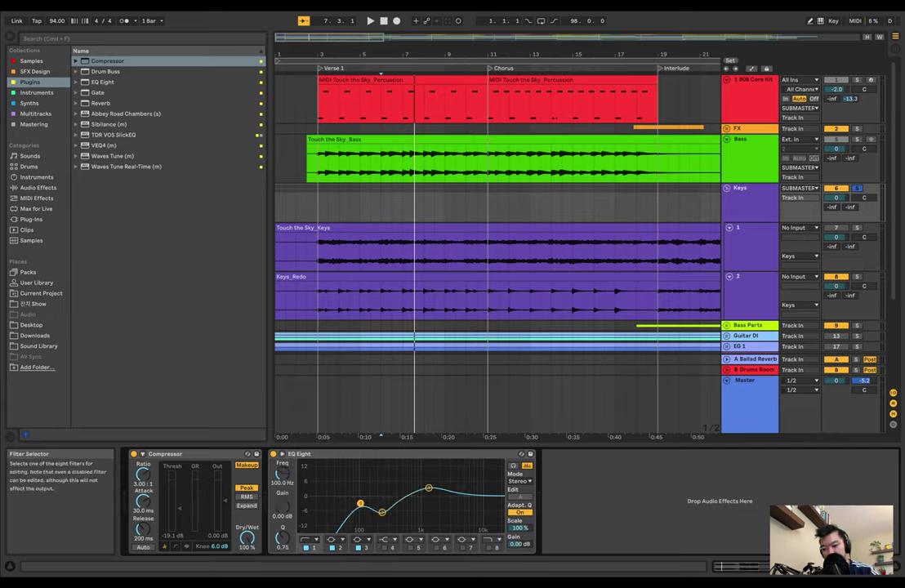
click(306, 548)
click(333, 547)
click(358, 548)
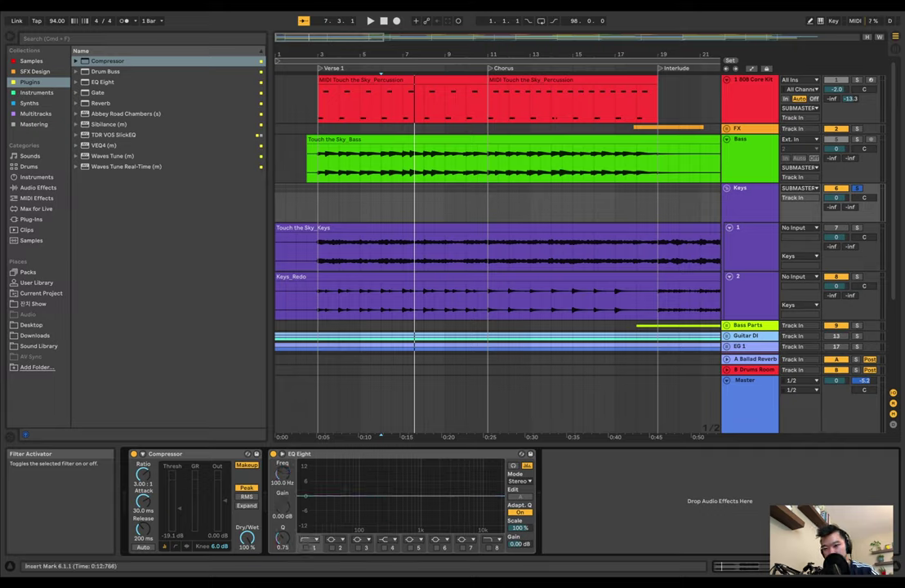
Step: Play the soloed Keys from Verse 1 and lower the Keys Compressor's threshold to -36.5 dB
click(319, 299)
key(space)
click(747, 202)
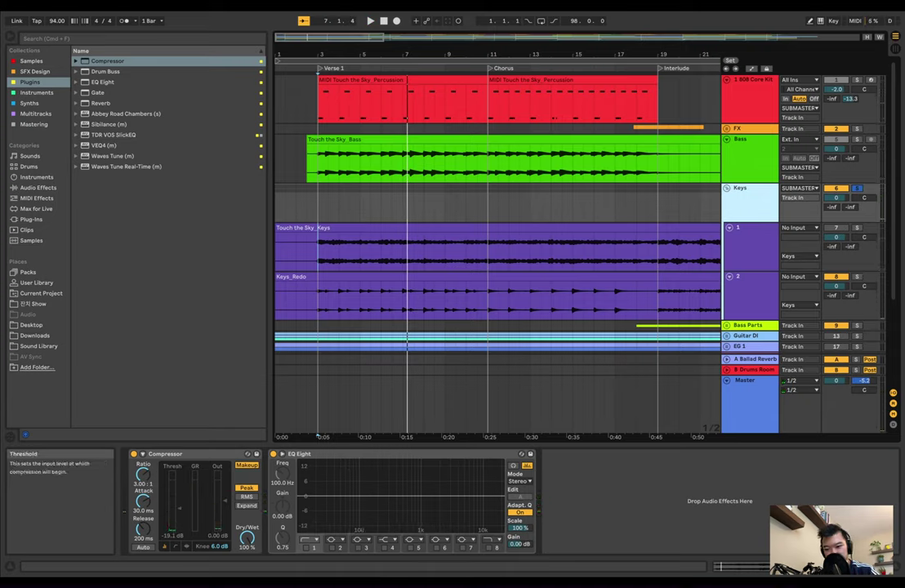
drag(180, 509, 180, 510)
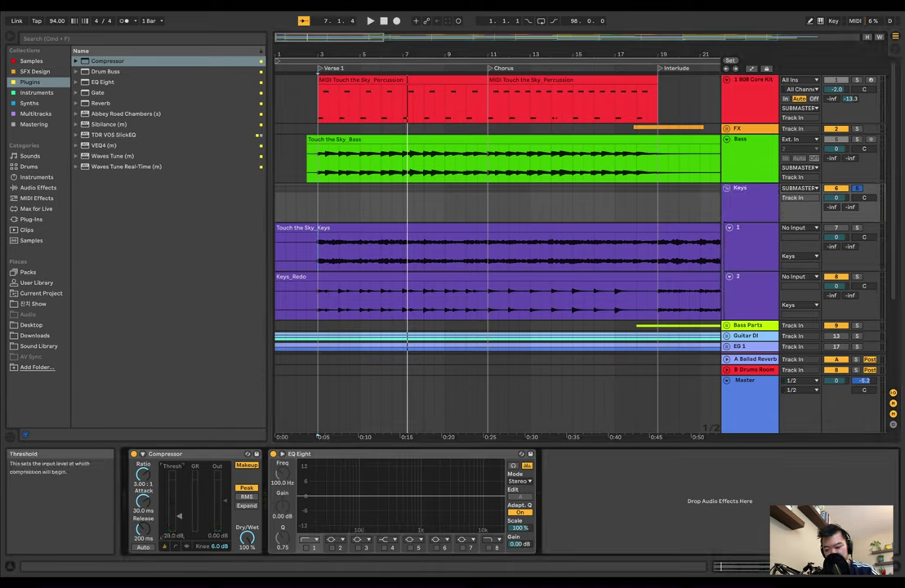
key(space)
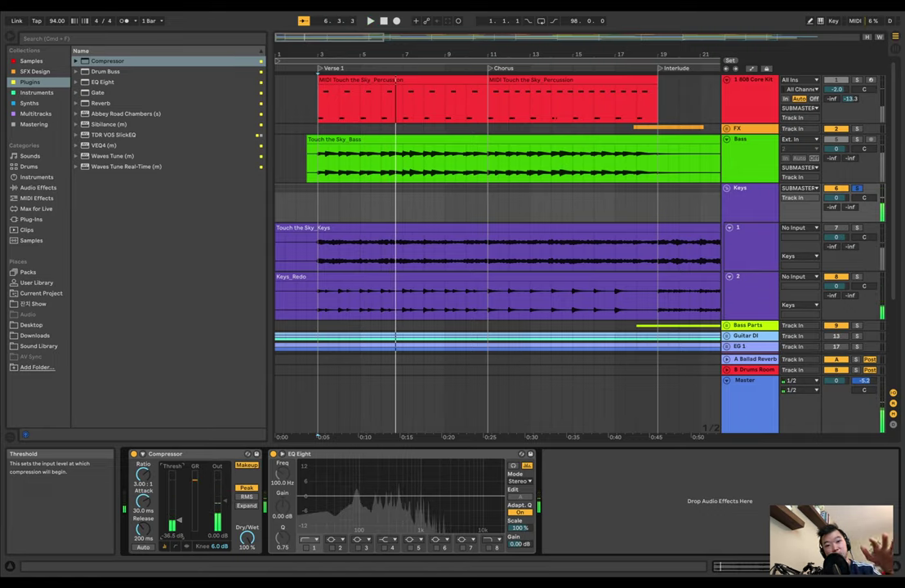
Step: Play the Keys from Verse 1, turn on the 100 Hz low-cut band 1 in their EQ Eight, and stop playback
key(space)
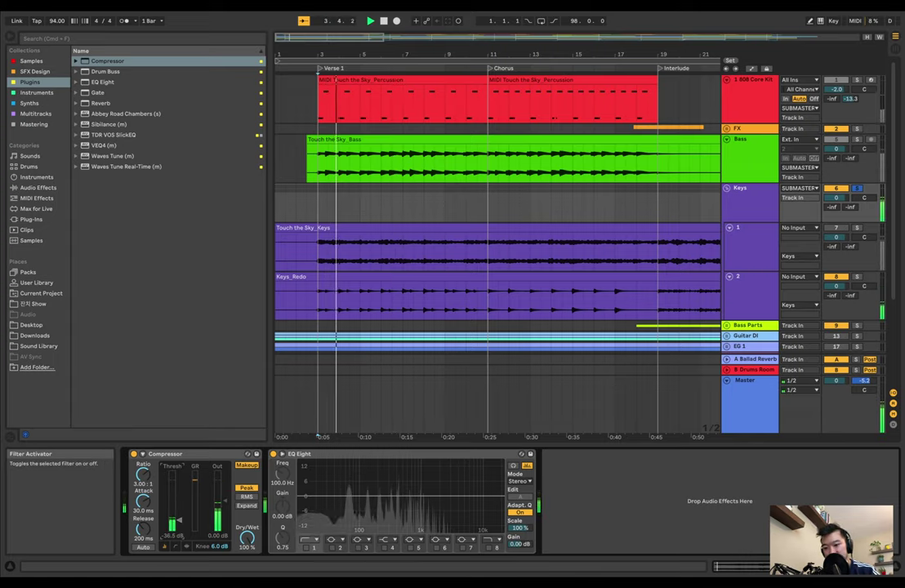
click(313, 547)
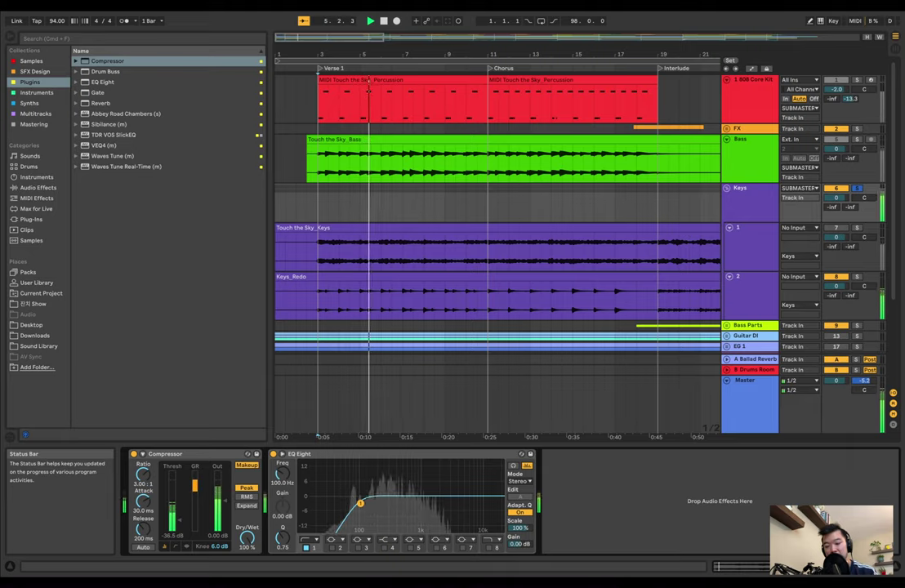
key(space)
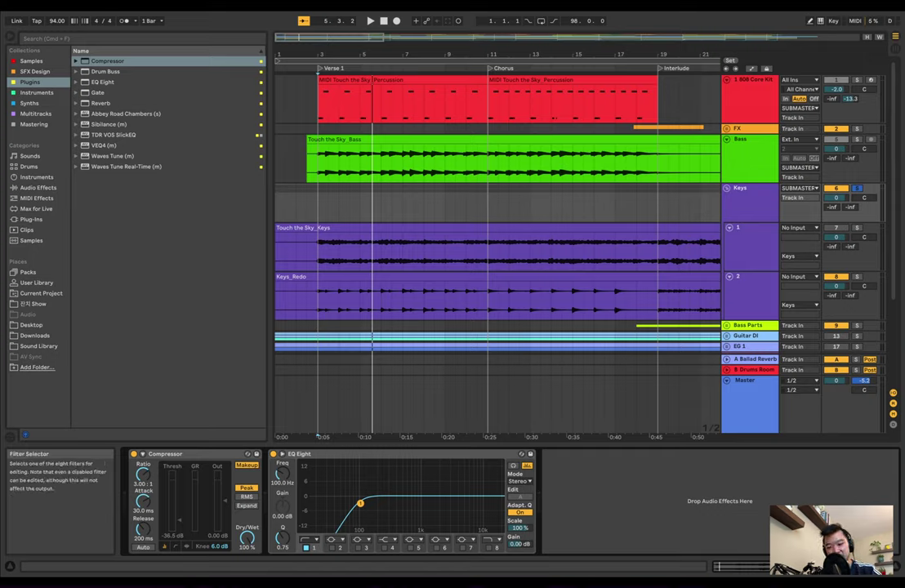
Step: Turn on the 230 Hz, -7.31 dB band 2 and the 1.38 kHz, 3.60 dB band 3 in the Keys EQ Eight
click(331, 548)
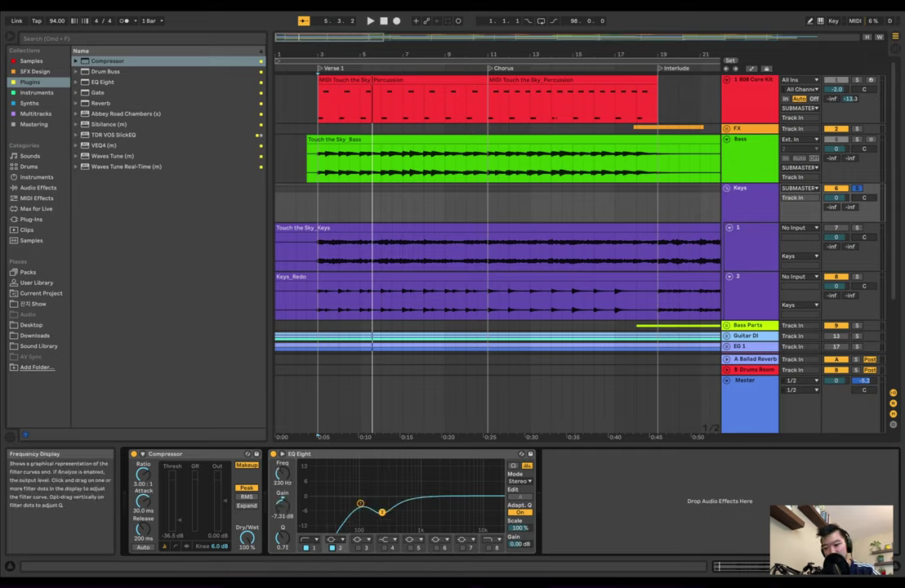
key(space)
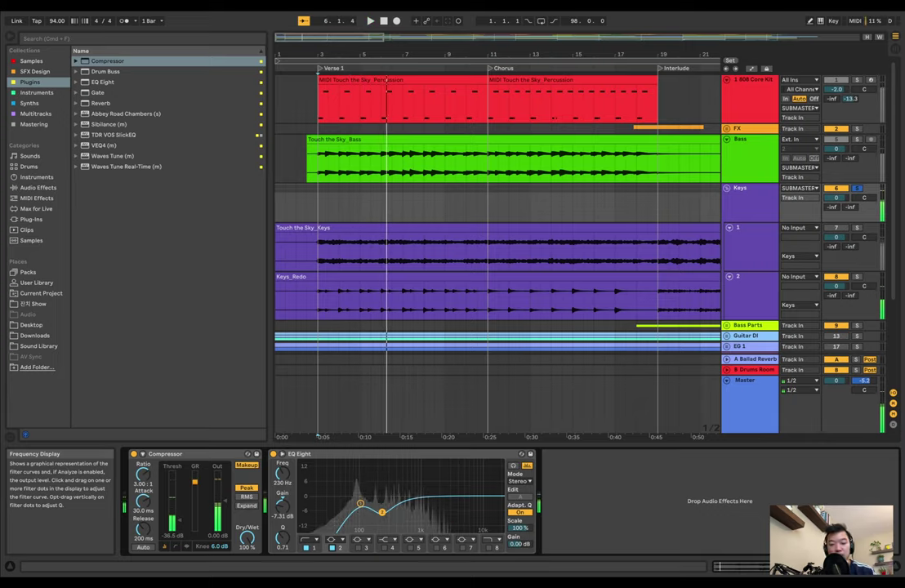
key(space)
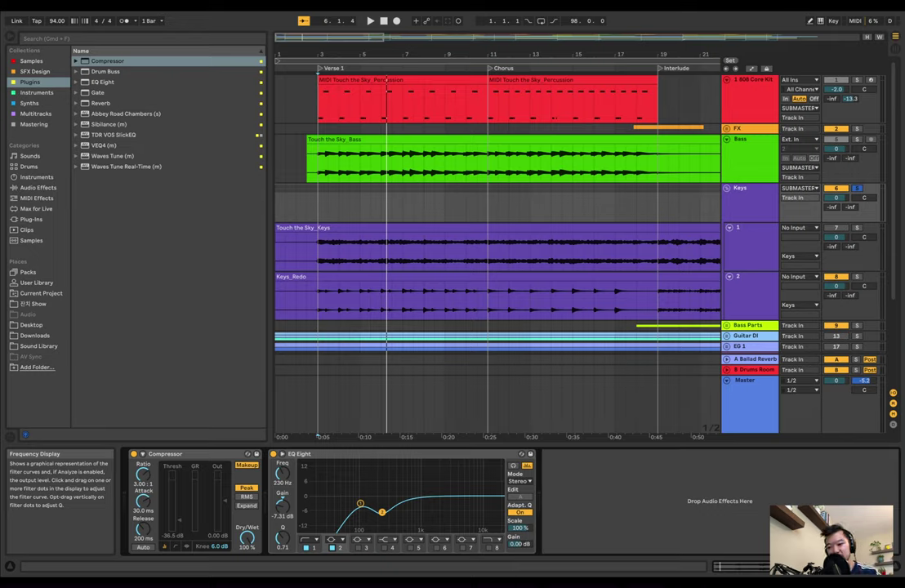
click(359, 548)
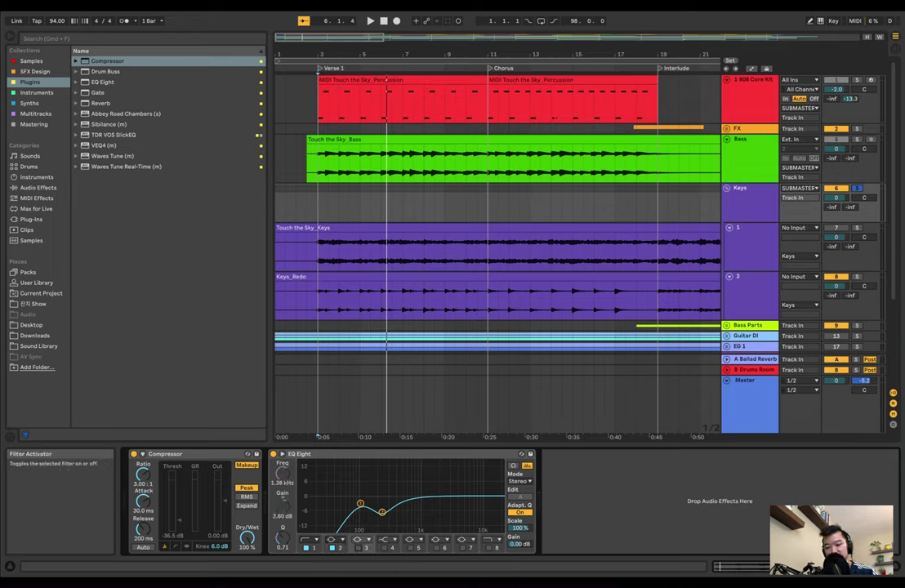
click(357, 547)
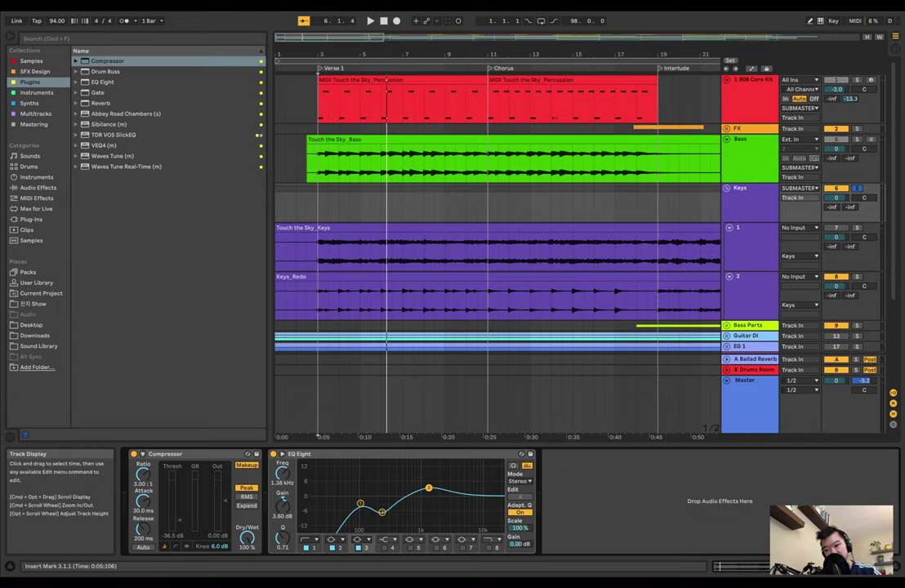
Step: Play the soloed Keys from Verse 1 and compare EQ Eight band 3 switched off and on
click(321, 118)
key(space)
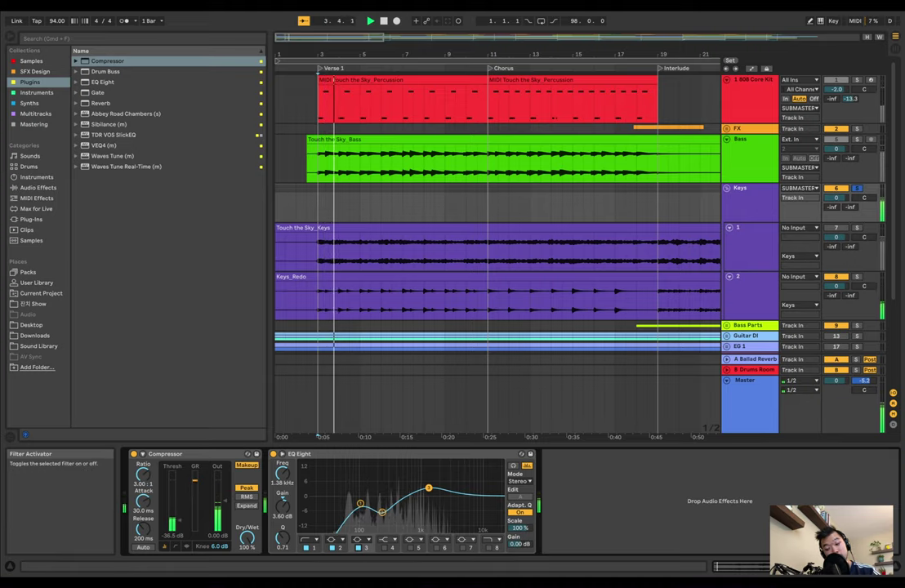
click(357, 547)
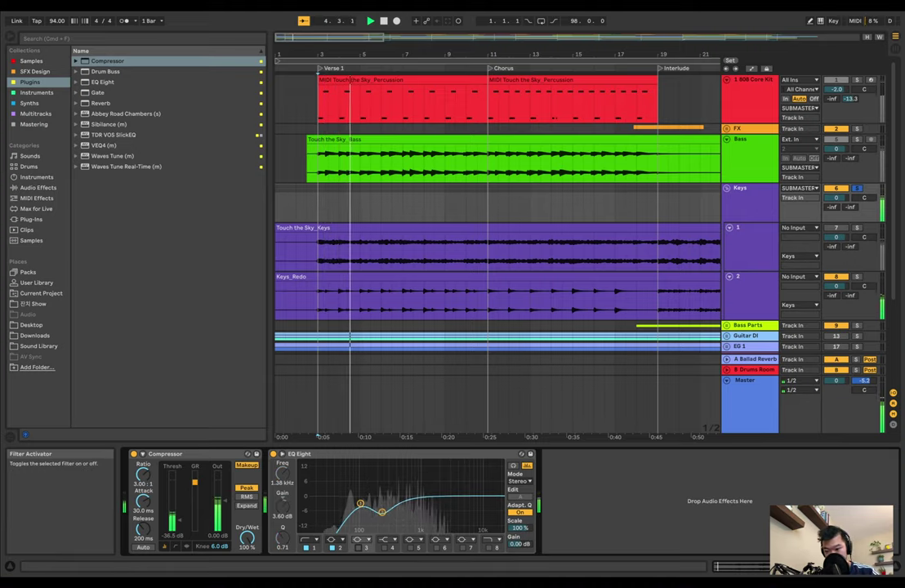
click(358, 548)
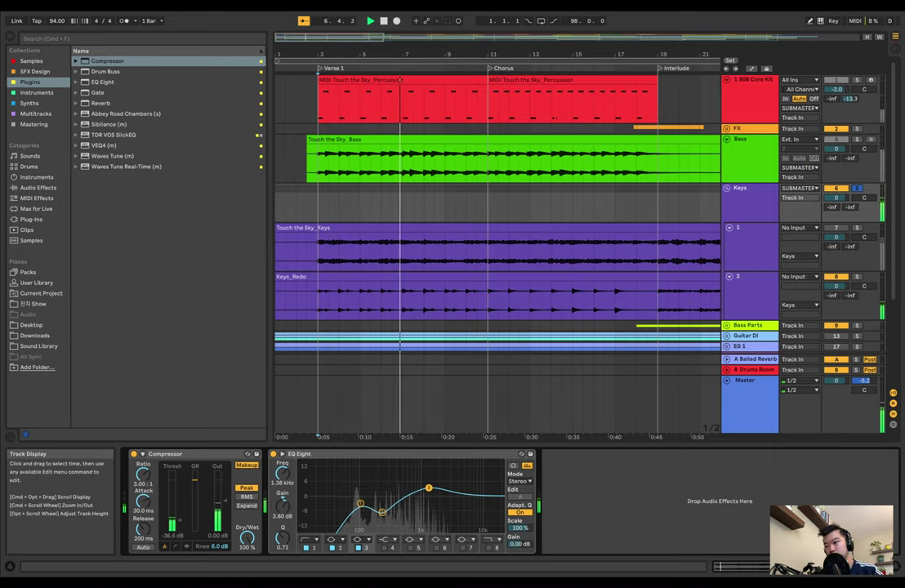
Step: Replay from Verse 1 with the Bass soloed alongside the Keys, and compare Keys EQ band 2 off and on
click(322, 231)
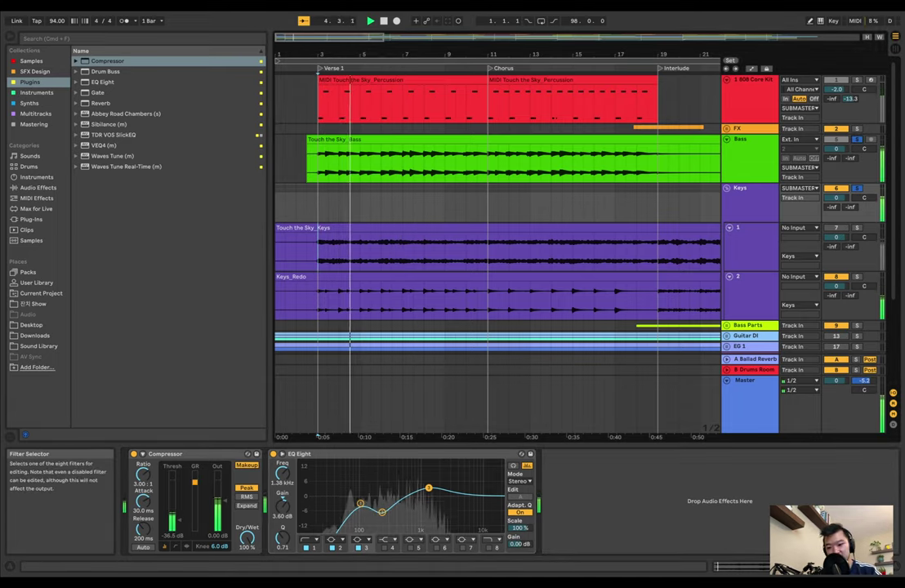
click(332, 548)
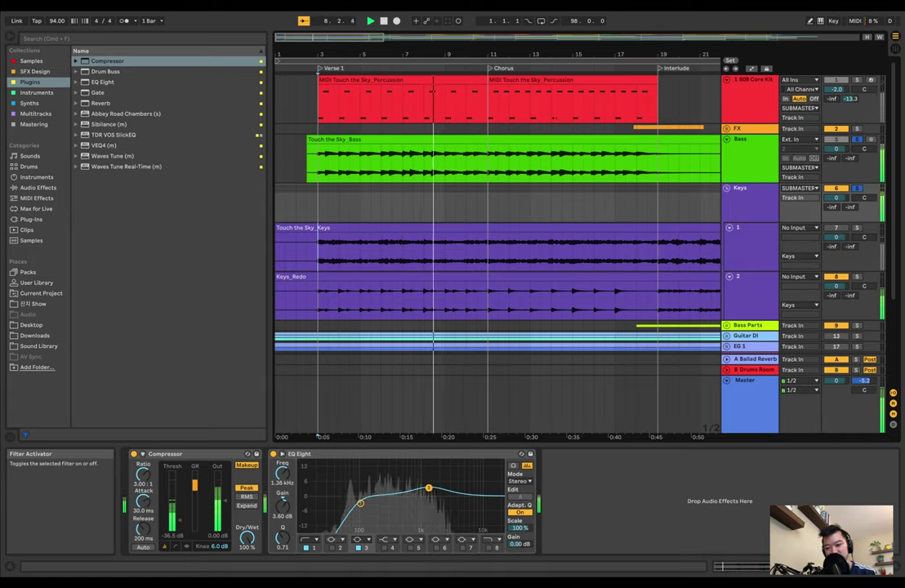
click(332, 549)
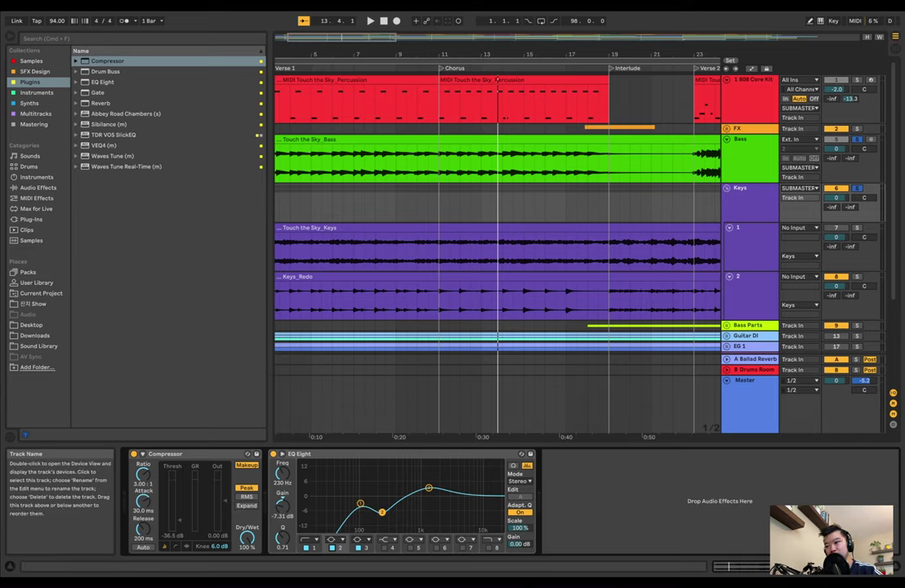
Step: Duplicate the Bass track and group the two bass tracks
click(748, 153)
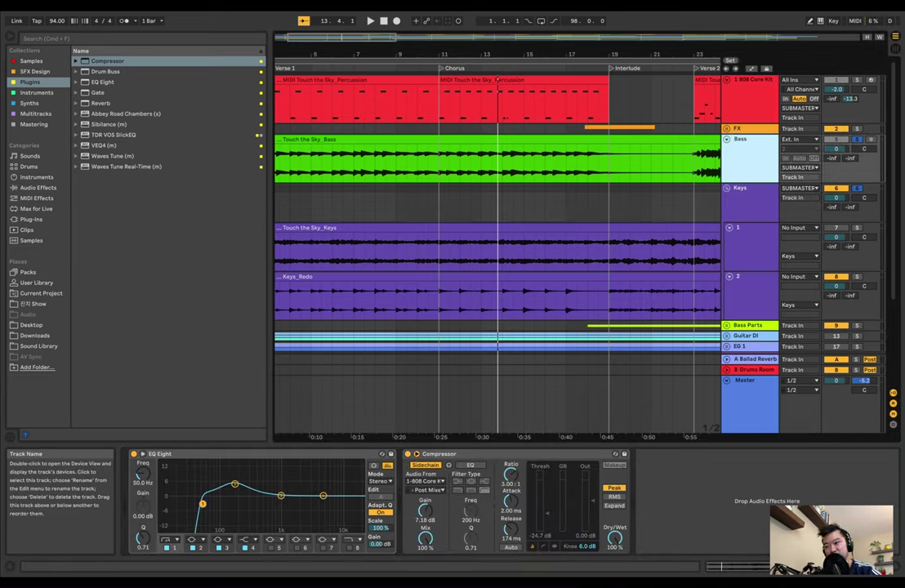
key(super+d)
key(shift+Up)
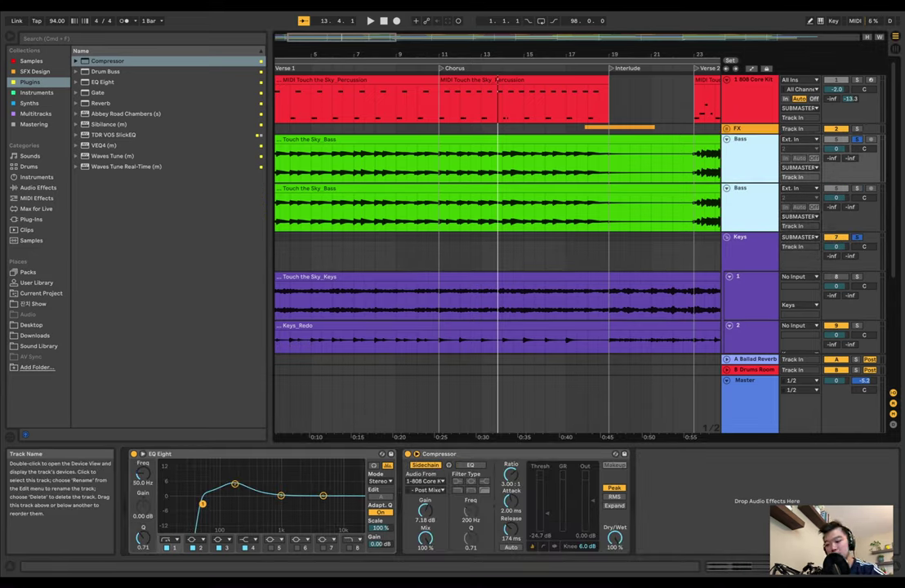
key(super+g)
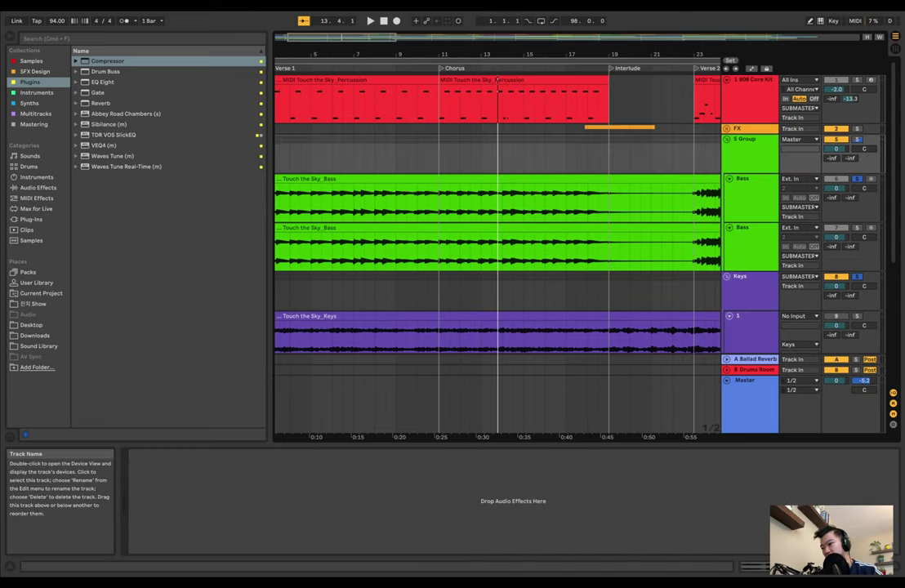
Step: Route both bass tracks to their group and the group to SUBMASTER, naming the group Bass and the tracks Low and High
click(750, 179)
shift+click(750, 228)
click(799, 207)
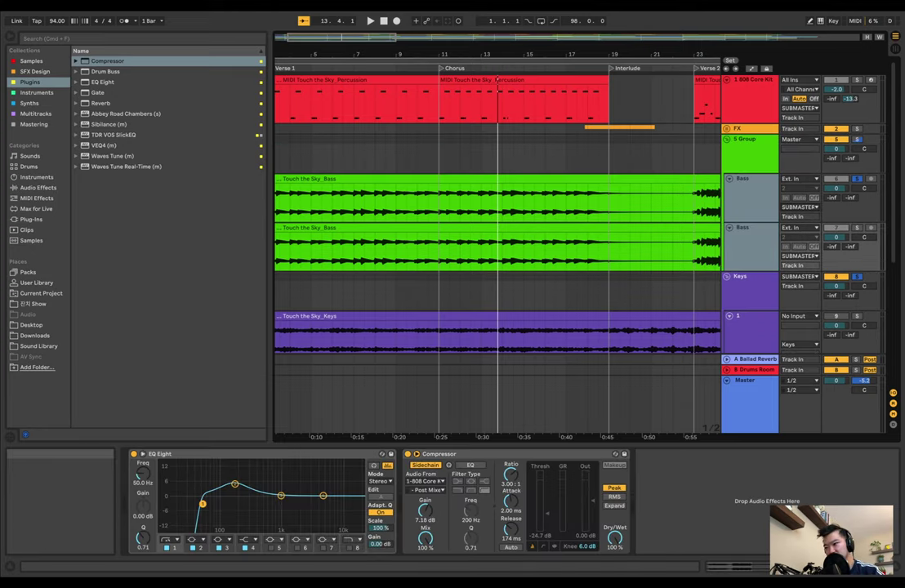
click(804, 219)
click(750, 140)
click(799, 140)
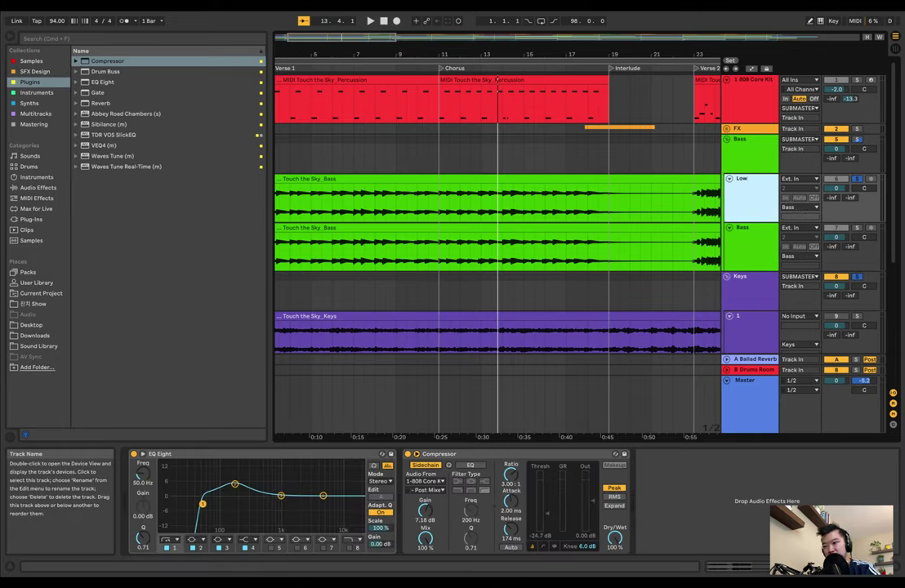
click(750, 245)
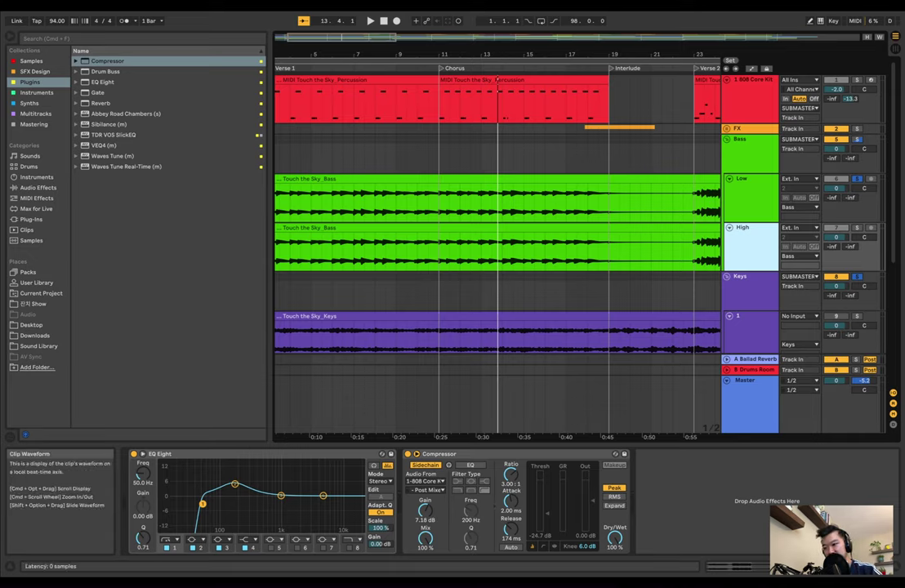
Step: Delete the High track's Compressor and move the Low track's sidechain Compressor onto the Bass group
click(490, 455)
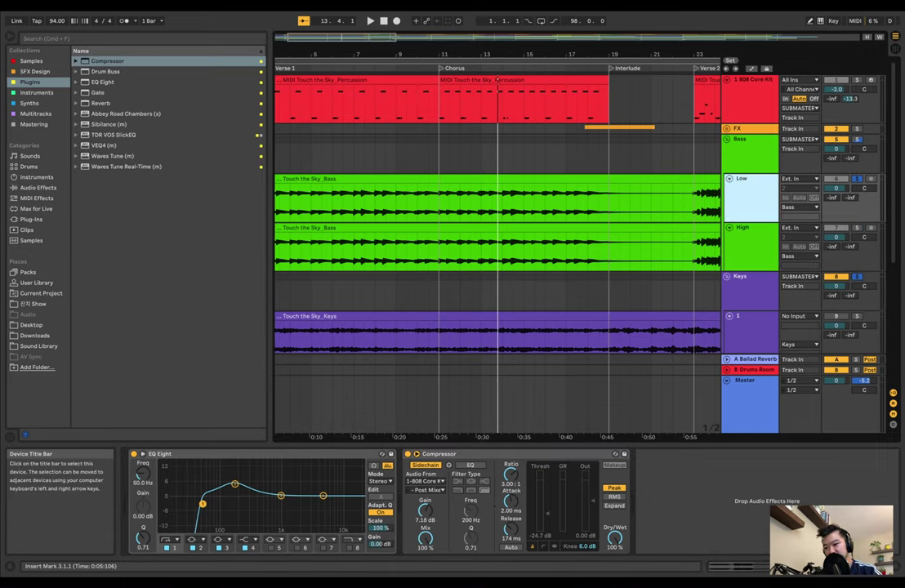
drag(491, 455, 750, 151)
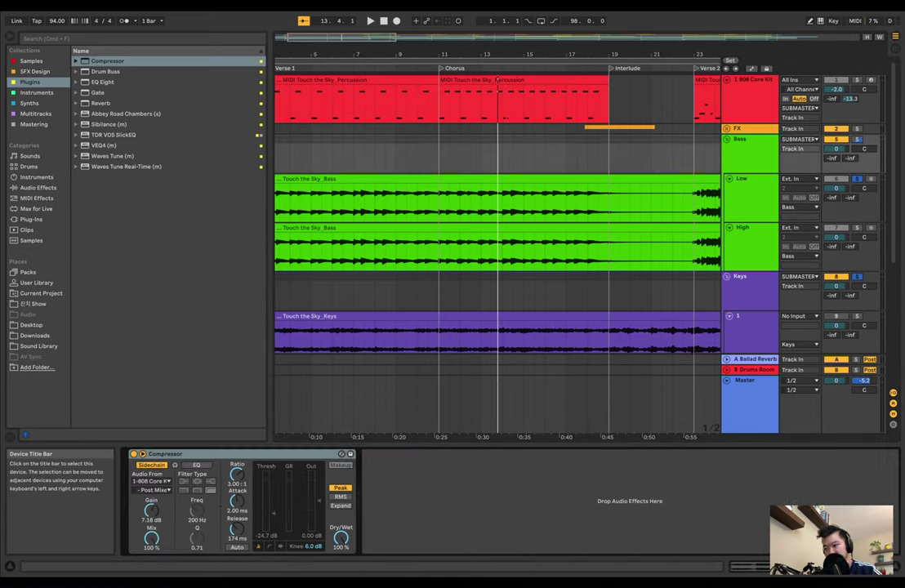
click(750, 151)
key(space)
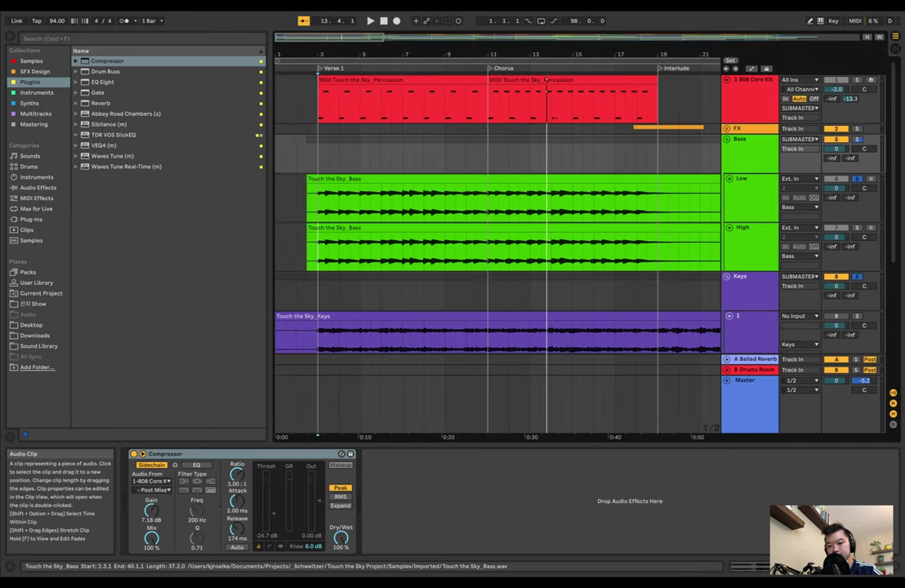
Step: Switch to Session View and collapse the Keys group
key(Tab)
click(399, 41)
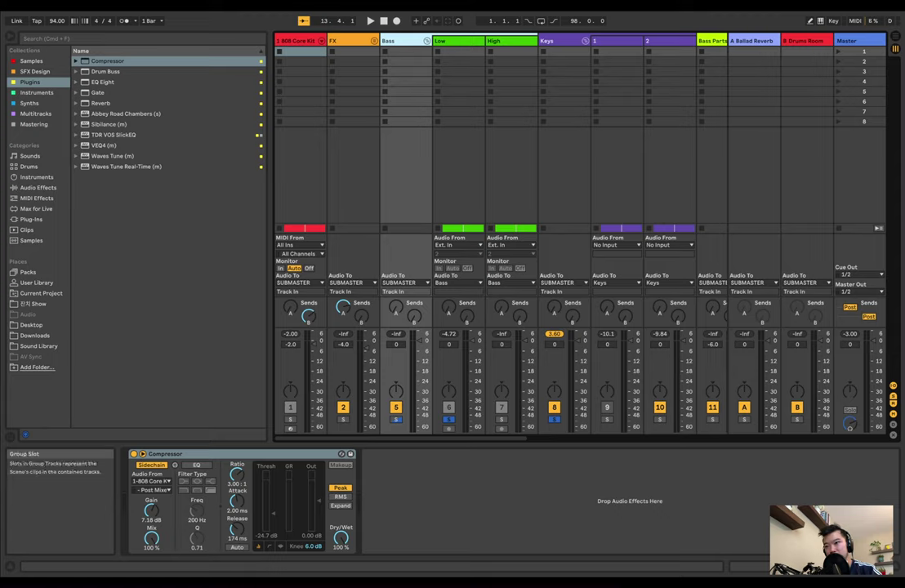
click(586, 41)
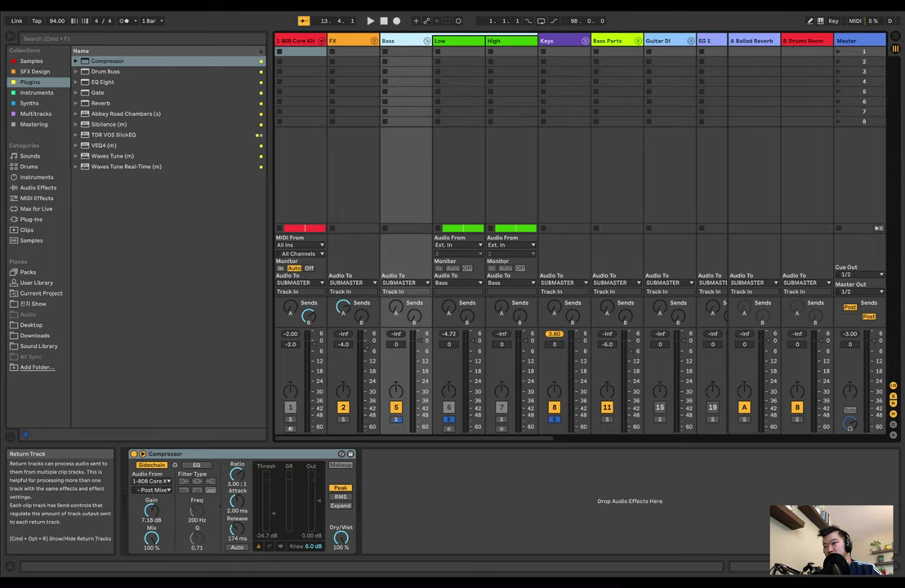
Step: In High's EQ Eight, set the band 1 low cut to 130 Hz, disable bands 2 and 3, and set shelf band 4 to 267 Hz, 9.55 dB
click(451, 41)
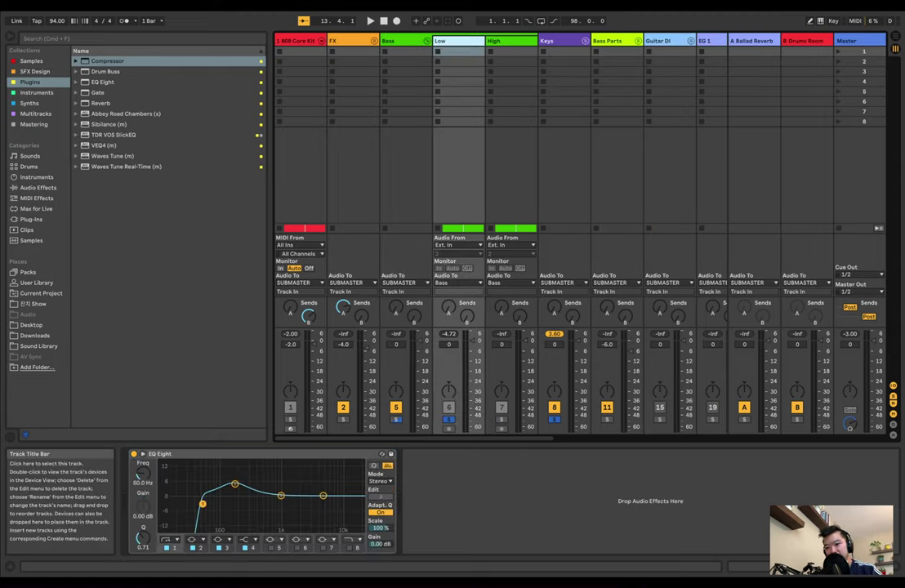
click(505, 41)
click(453, 41)
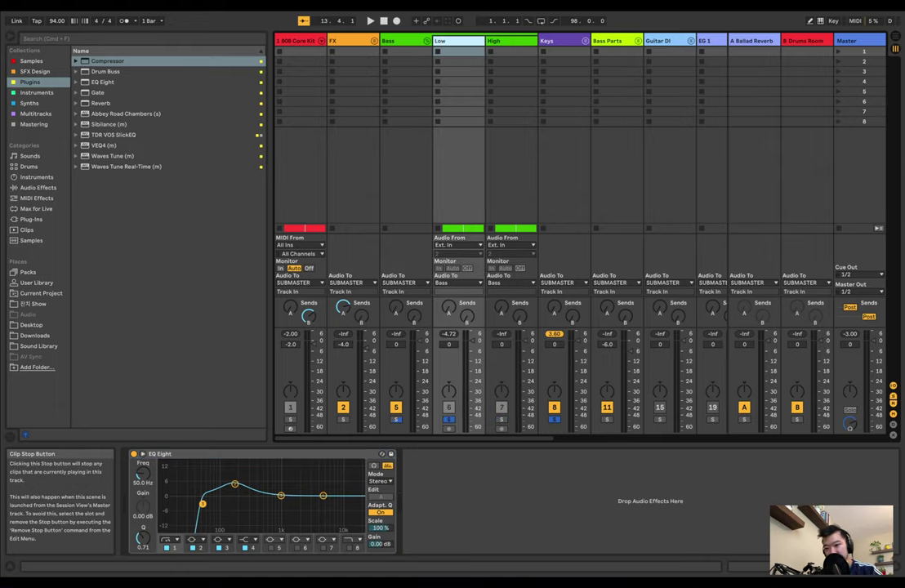
click(508, 40)
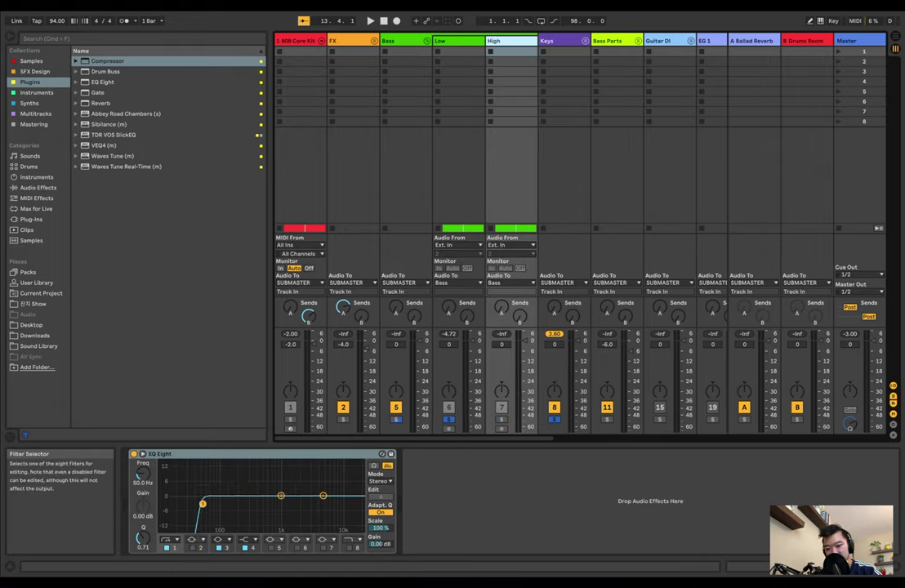
click(192, 547)
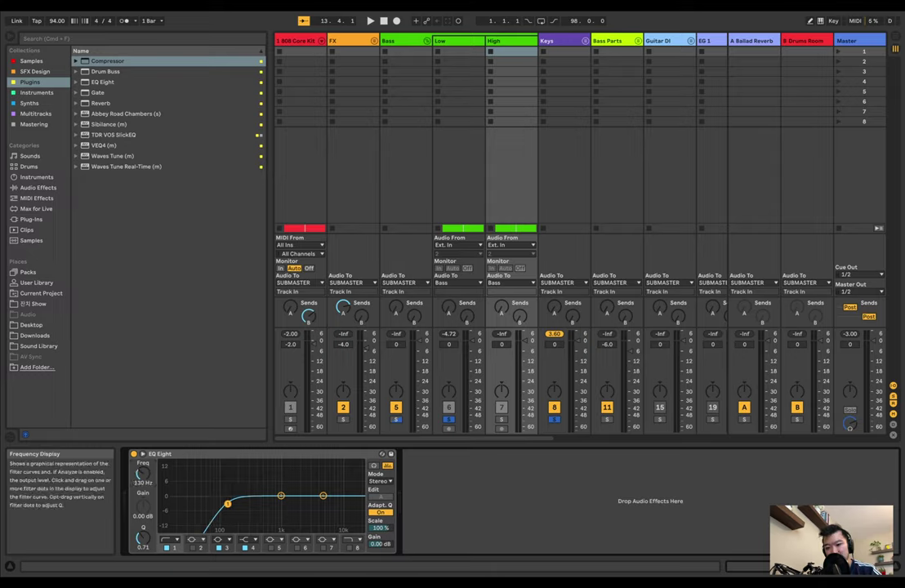
click(219, 548)
drag(324, 496, 246, 472)
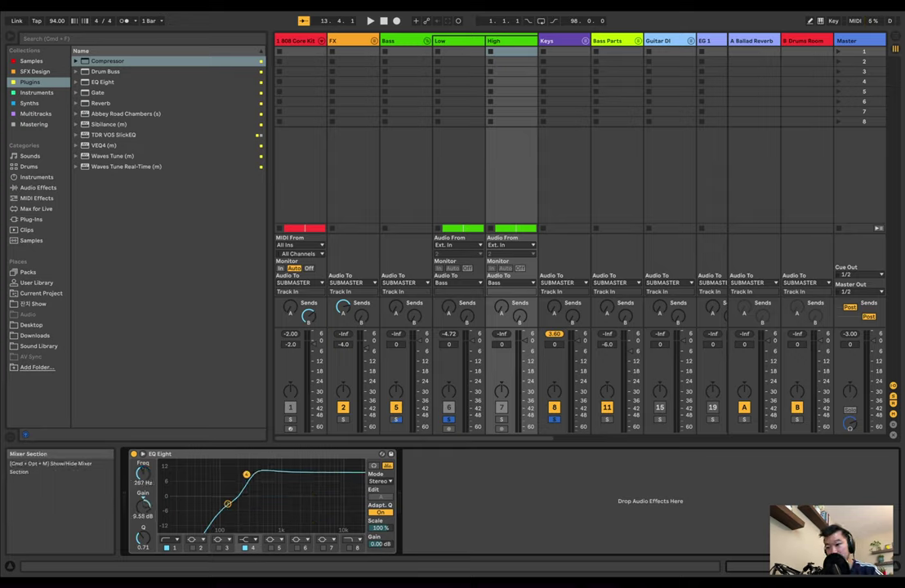
Step: Activate the Low and High tracks, solo only the Bass group, and play it with its Compressor bypassed
key(space)
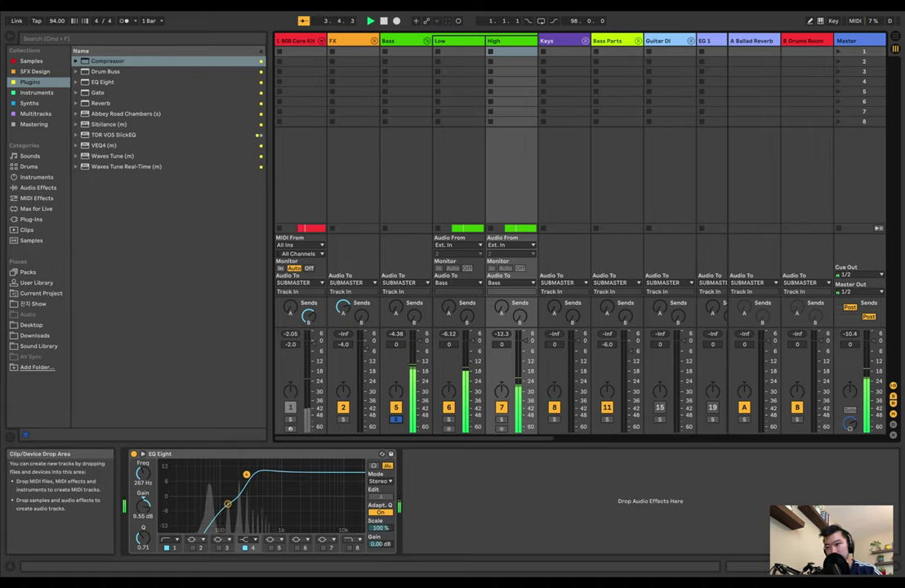
key(space)
click(397, 41)
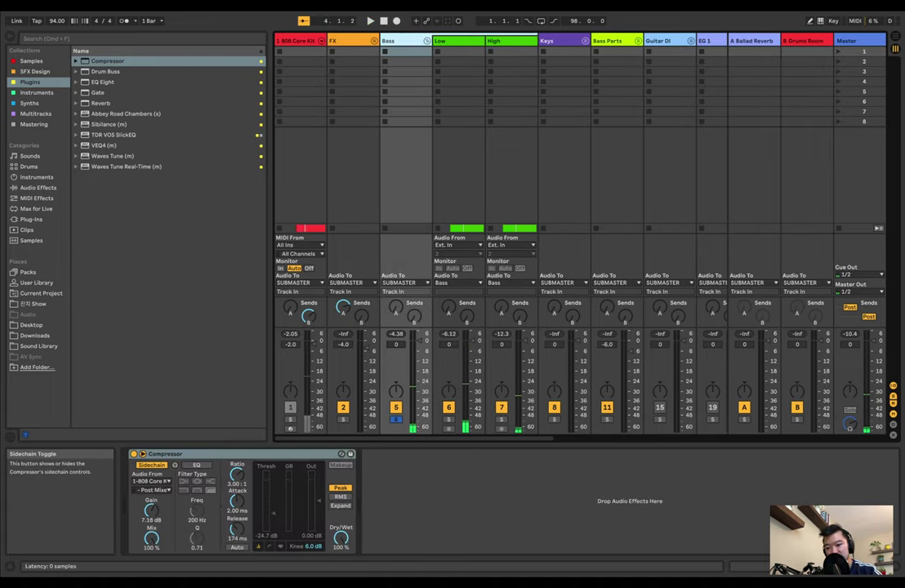
click(134, 455)
click(425, 500)
key(space)
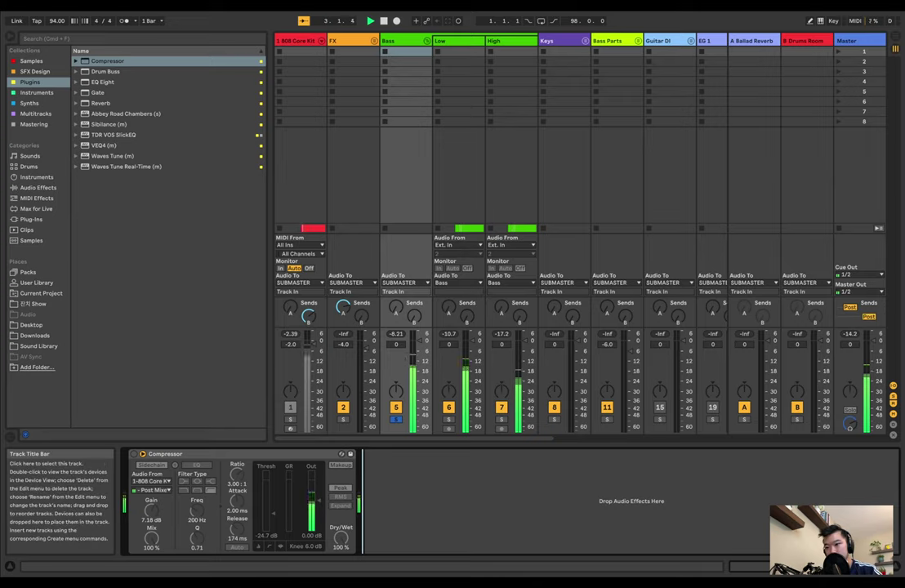
Step: Listen to the Bass group while toggling the High track's activator, and restart playback
click(399, 41)
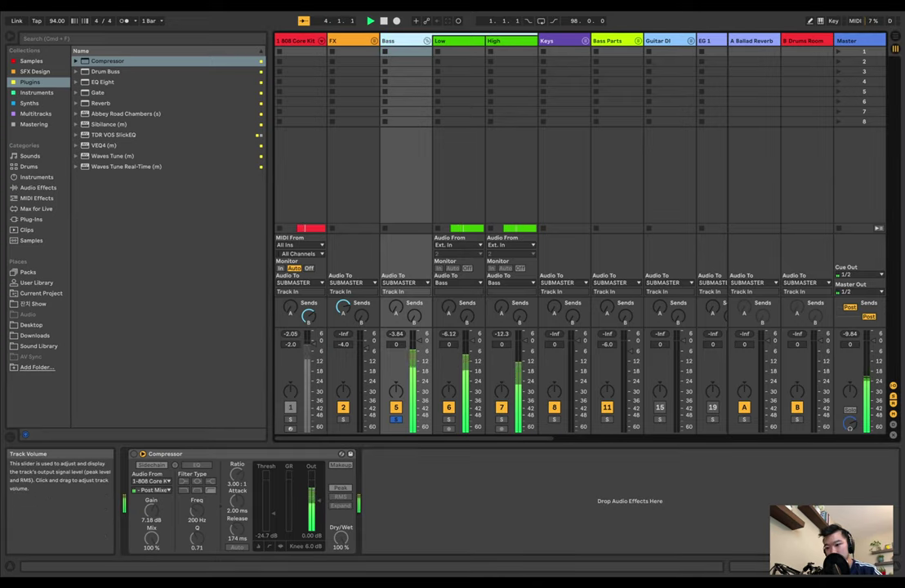
click(502, 407)
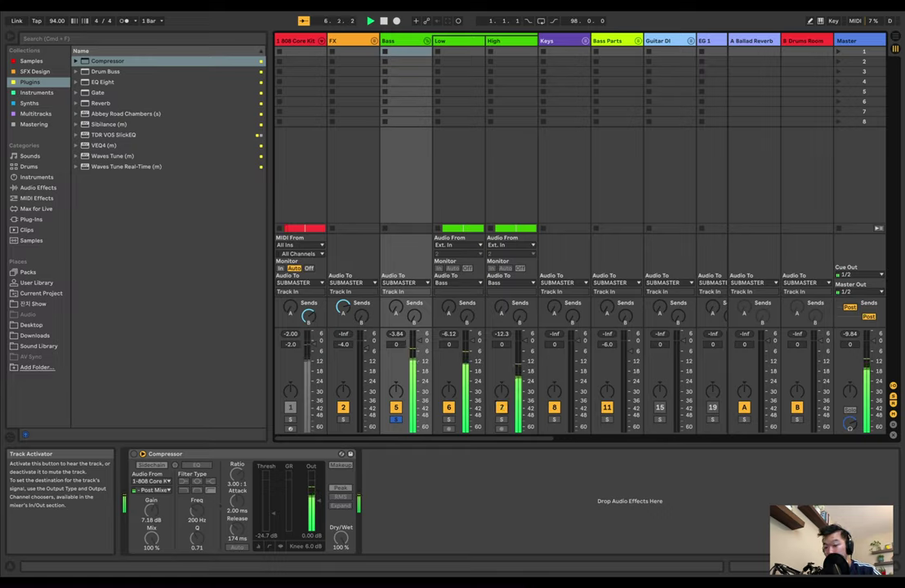
key(space)
Step: Add an EQ Eight after the Bass group's Compressor and hide the browser
double_click(103, 82)
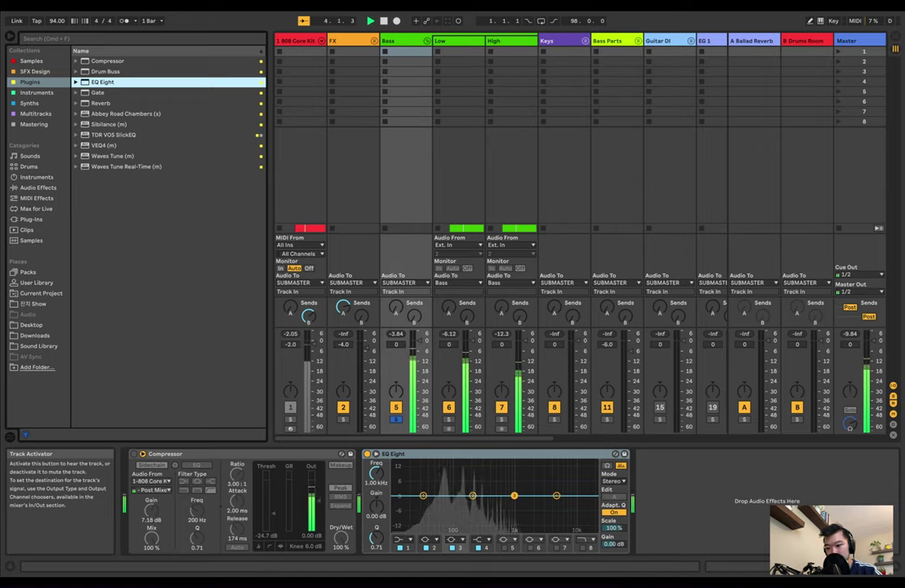
click(383, 455)
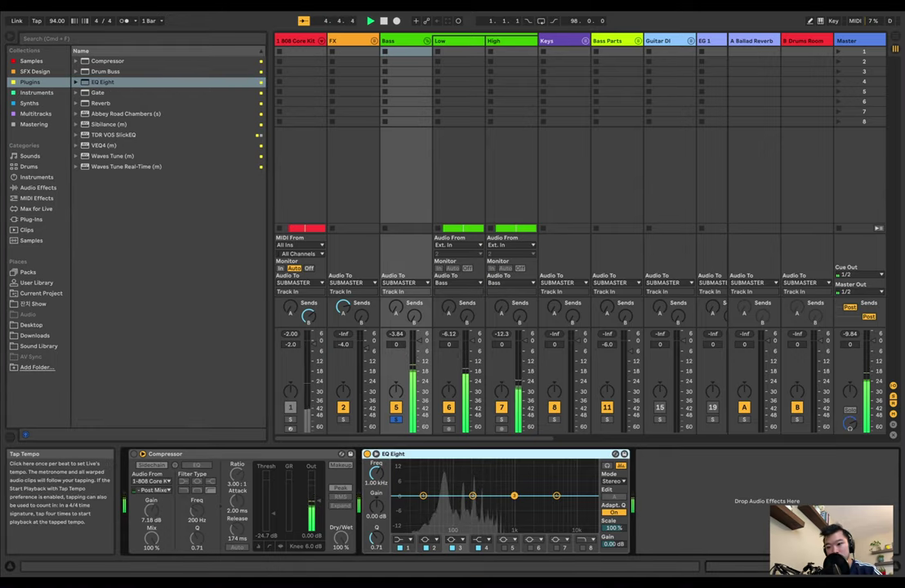
key(super+alt+b)
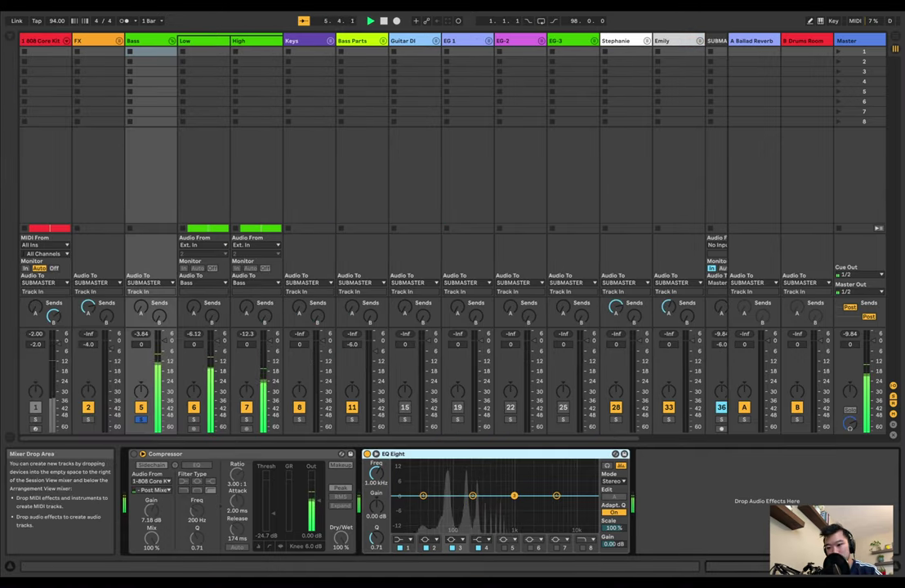
Step: Expand the Bass group's EQ Eight display, play the bass to watch its spectrum, and set the Low track's volume to -6 dB
click(377, 454)
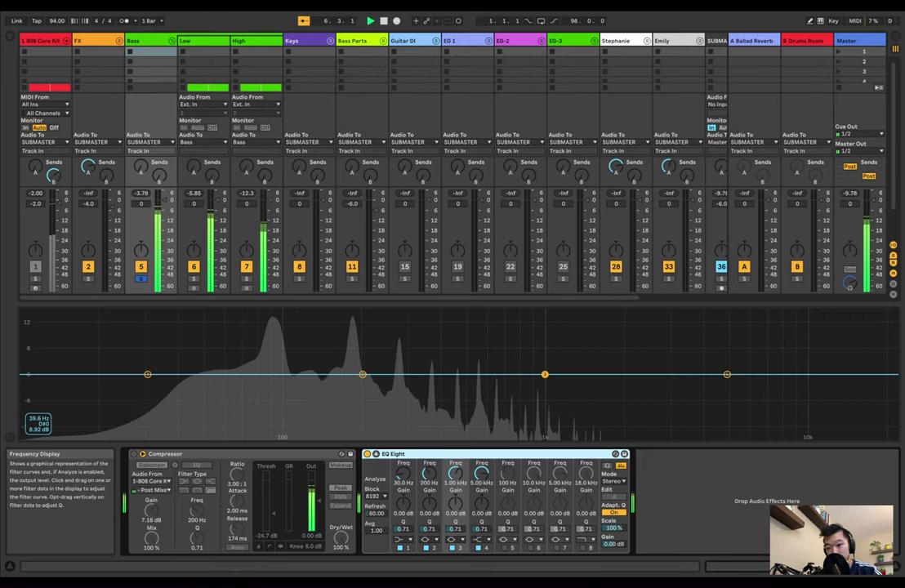
key(space)
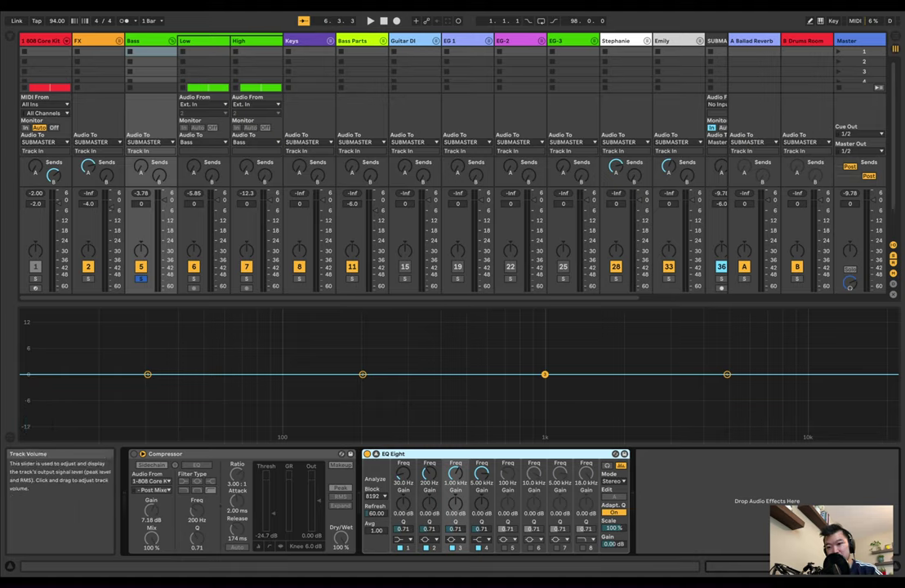
key(space)
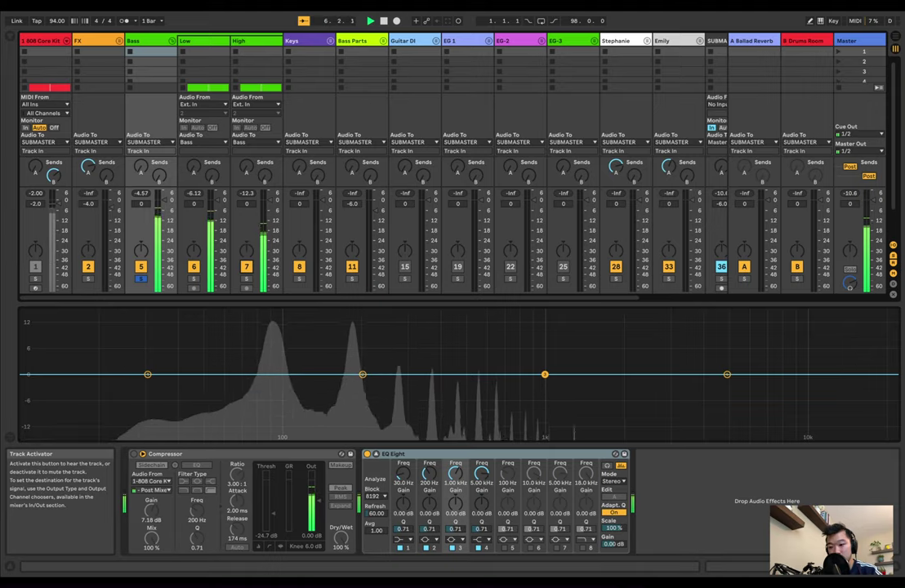
key(space)
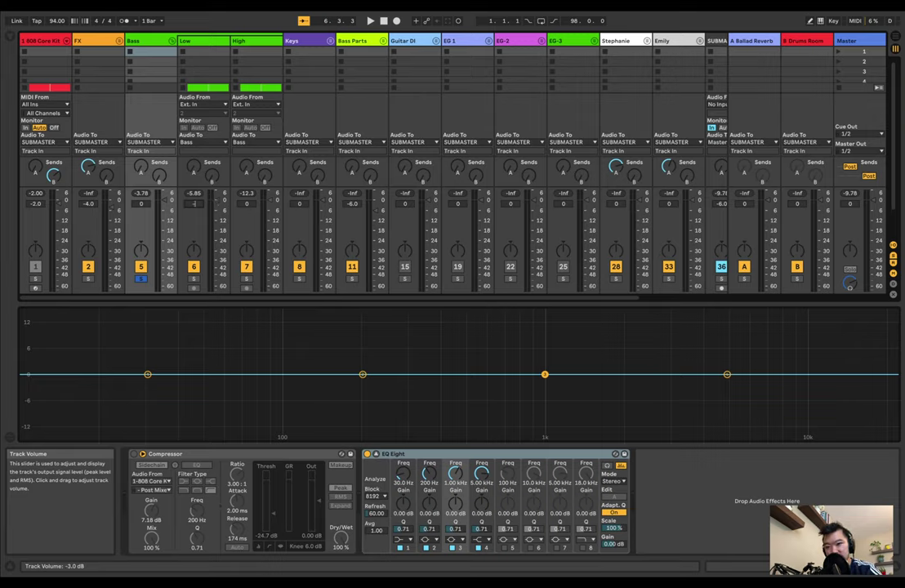
key(space)
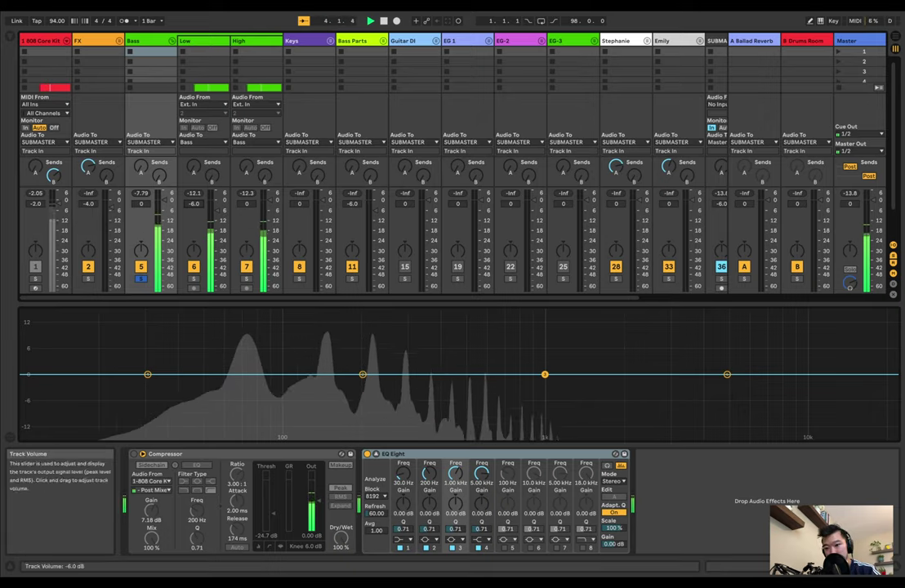
key(space)
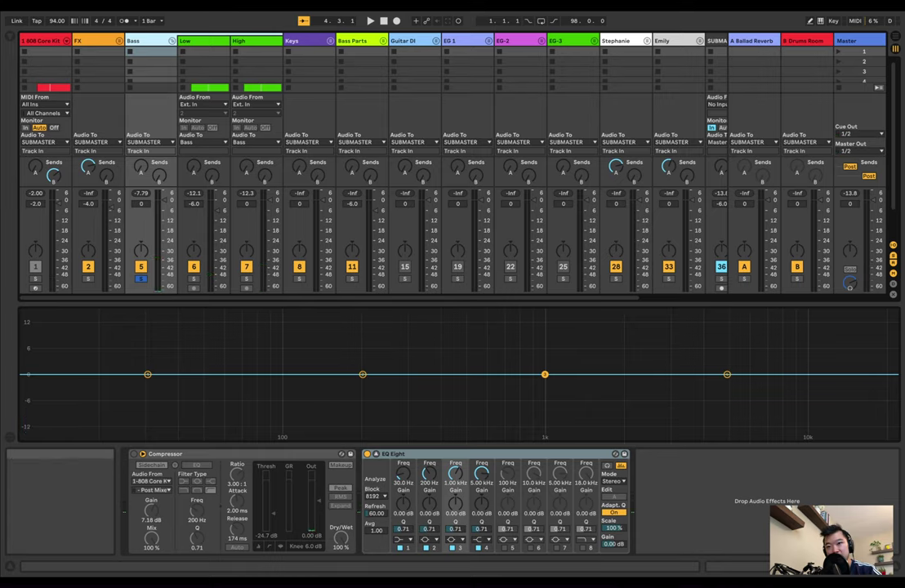
Step: Add a Utility from the Mastering collection before the Bass group's Compressor and set its gain to 3 dB
key(super+alt+b)
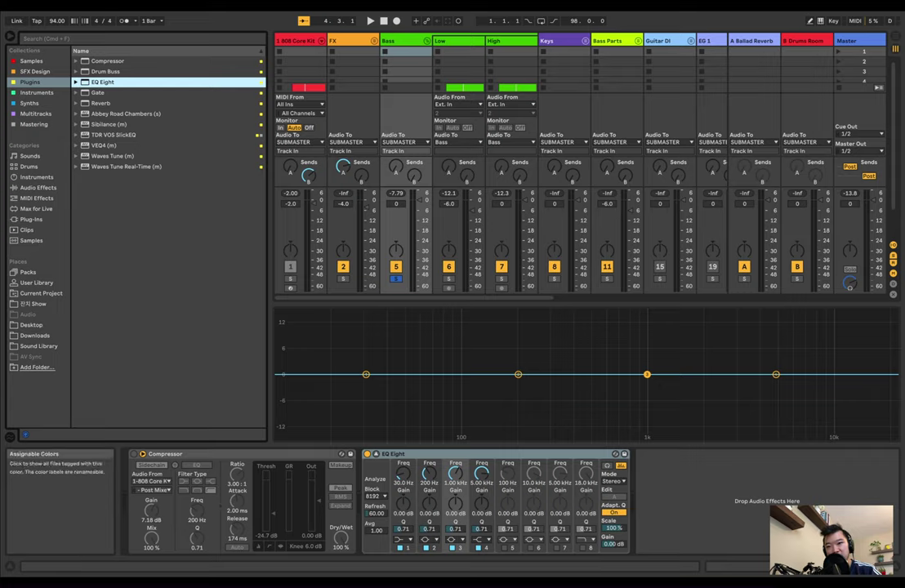
click(34, 124)
click(99, 71)
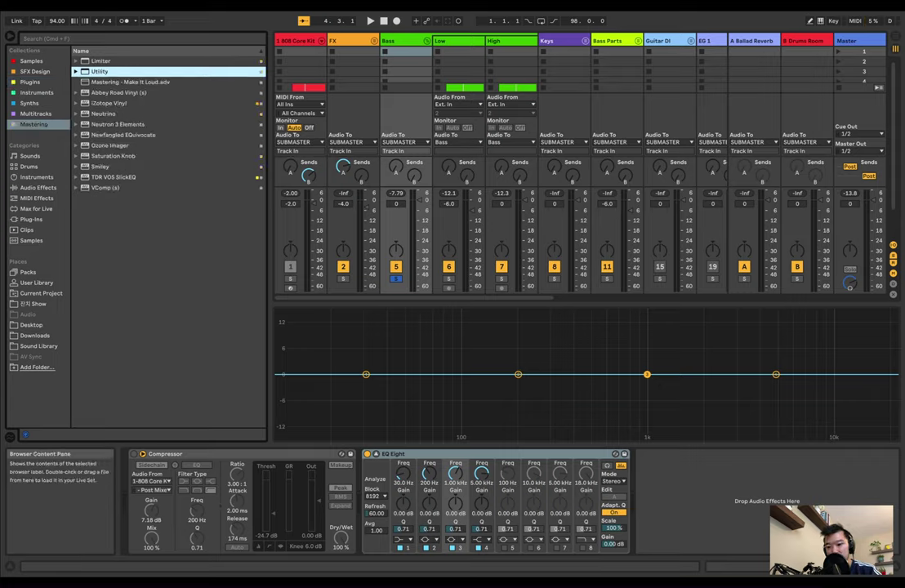
double_click(99, 72)
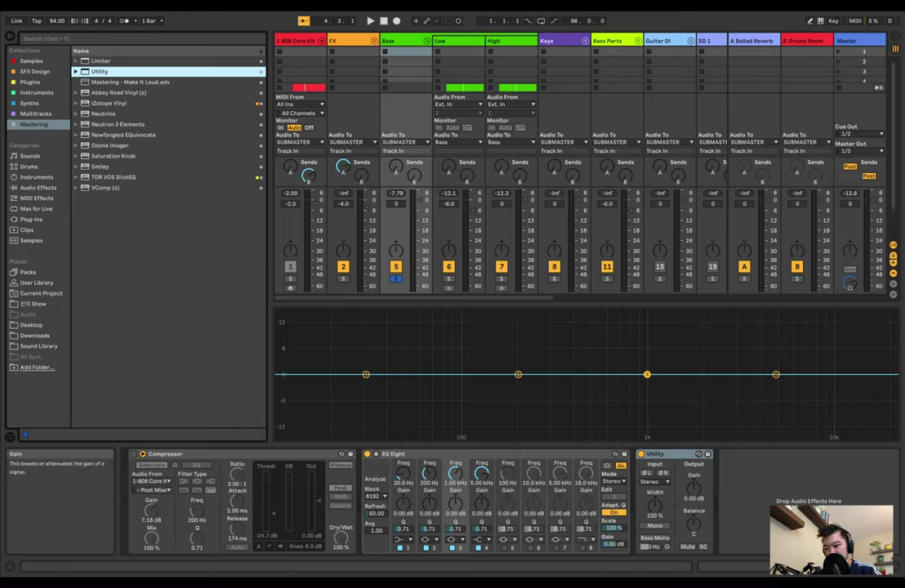
drag(656, 454, 137, 456)
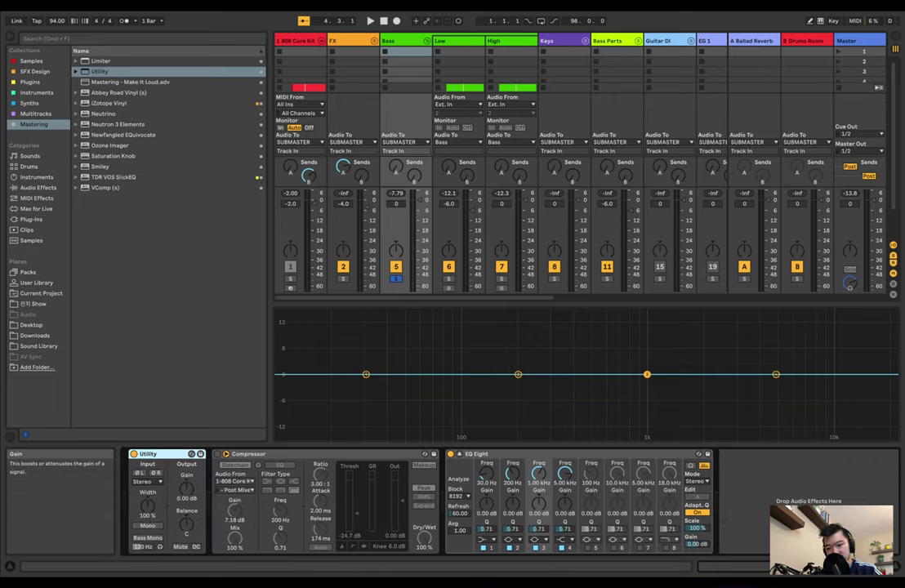
click(187, 485)
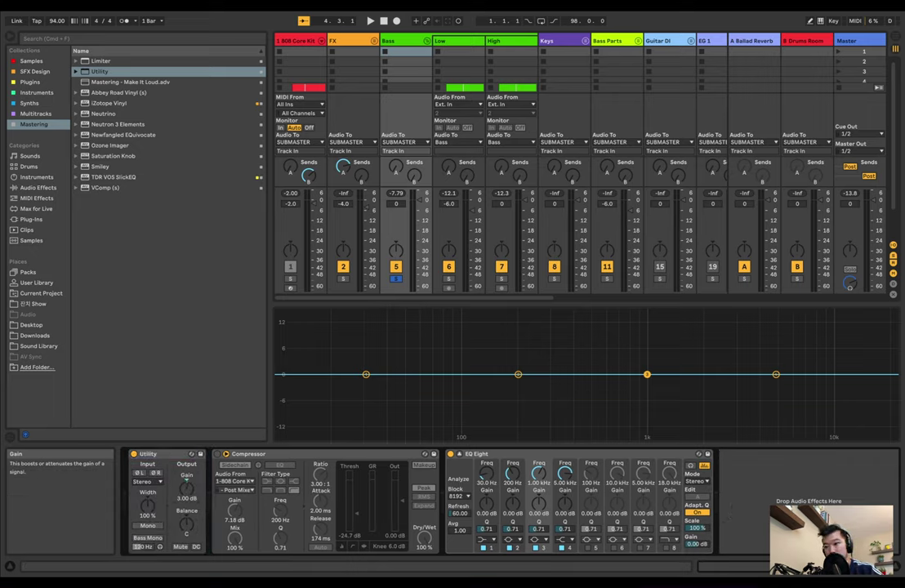
Step: Play the bass and set the EQ Eight analyzer's block size to 16384, refresh to 76 and averaging to 8
key(space)
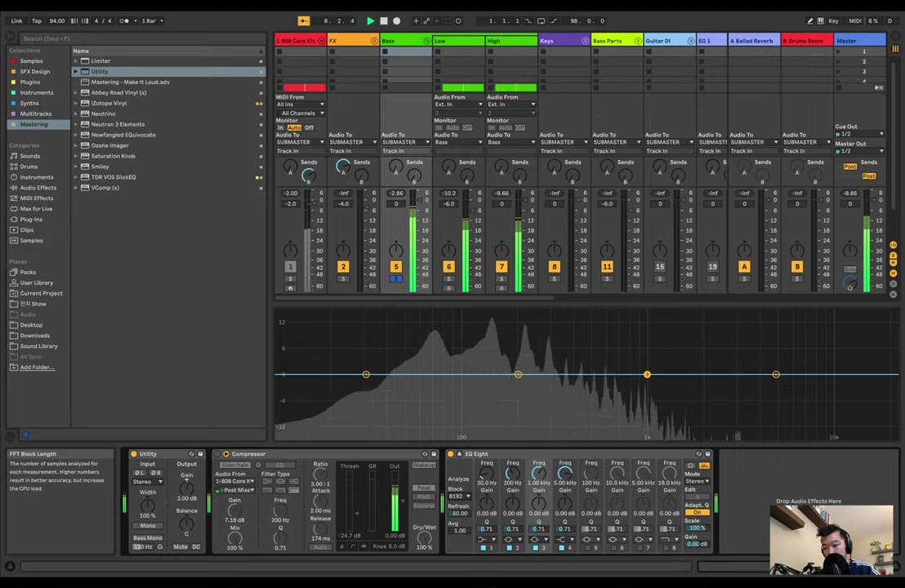
click(459, 523)
drag(460, 514, 460, 530)
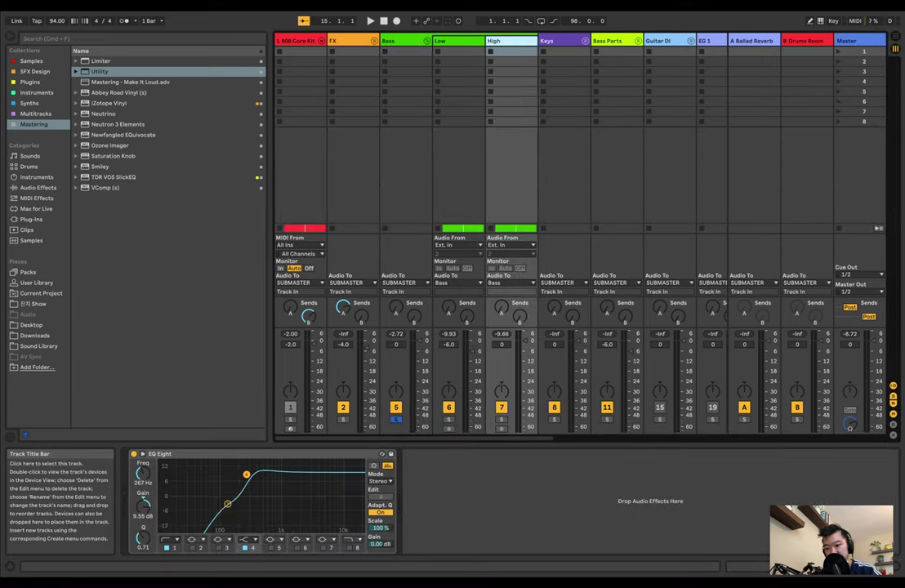
Step: Set band 4 of the High track's EQ Eight to 235 Hz and 12 dB, and play the Bass group to check it
mouse_move(246, 474)
mouse_down()
mouse_move(265, 469)
mouse_move(250, 465)
mouse_move(284, 497)
mouse_move(295, 479)
mouse_move(359, 465)
mouse_move(243, 469)
mouse_up()
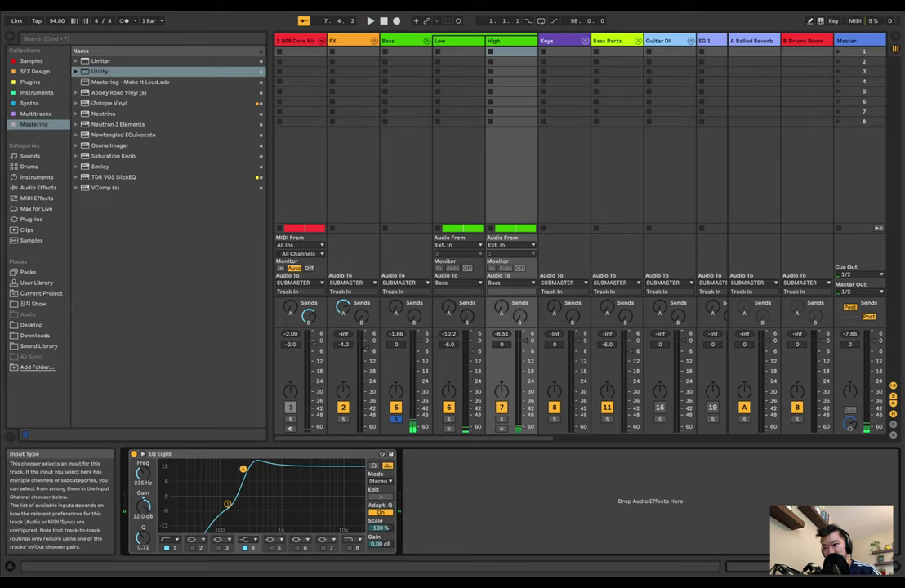
click(409, 41)
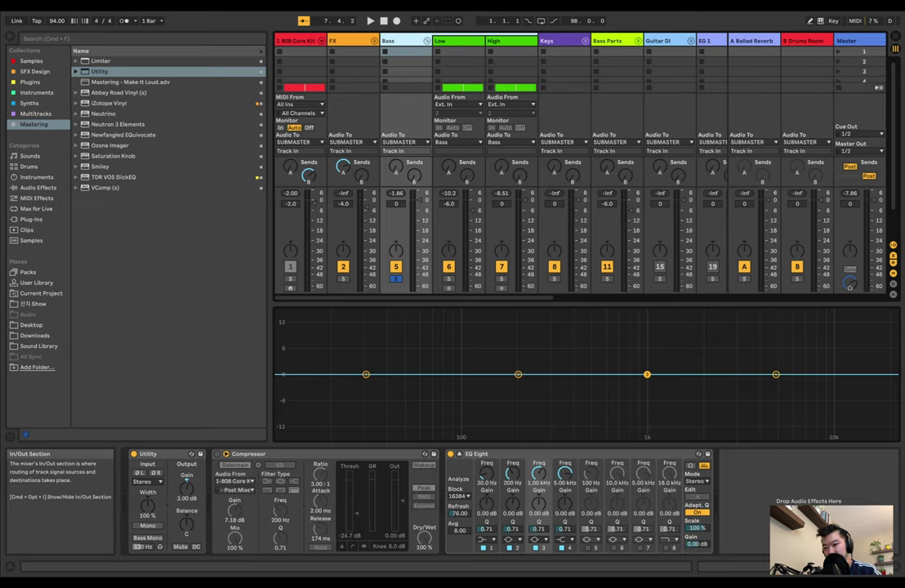
key(space)
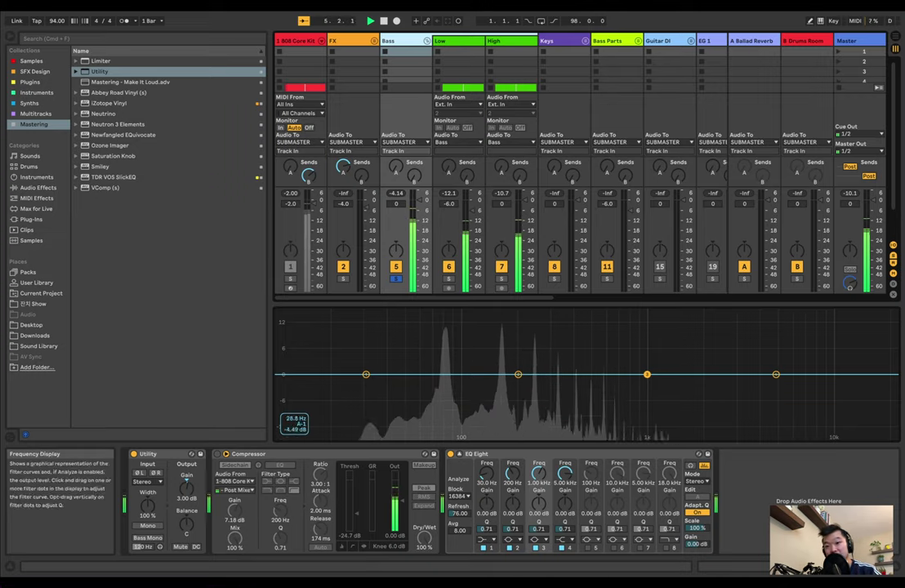
key(space)
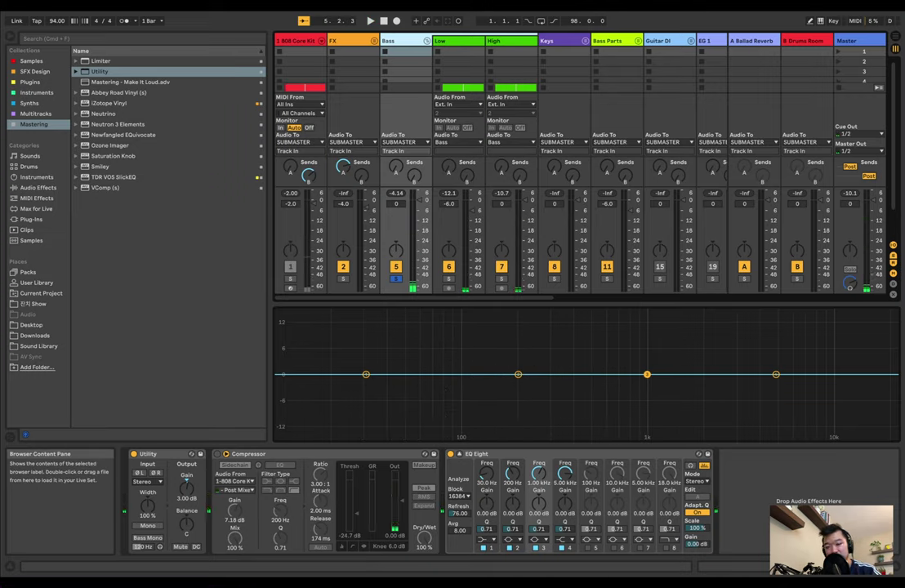
Step: Add the Saturation Knob plug-in between the Bass group's Utility and Compressor, and play the result
click(113, 156)
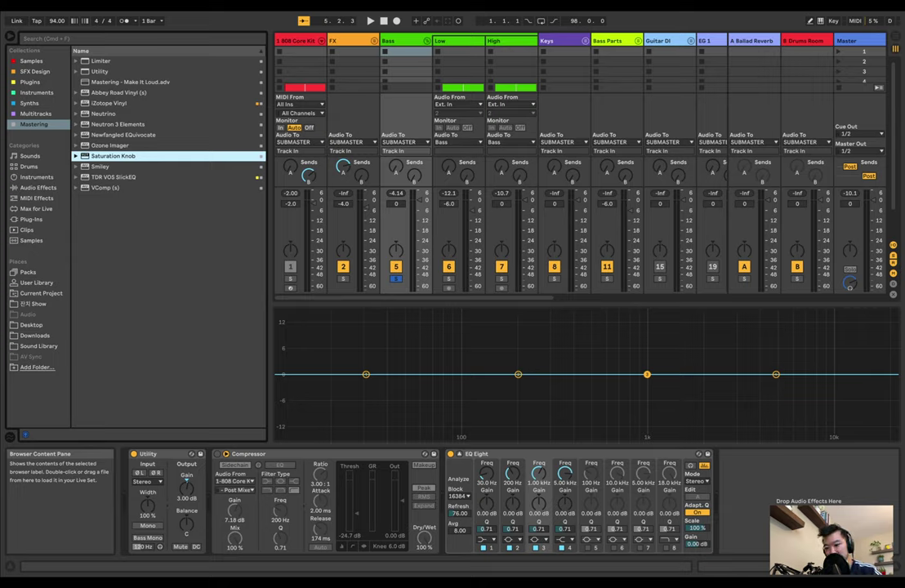
drag(762, 454, 215, 470)
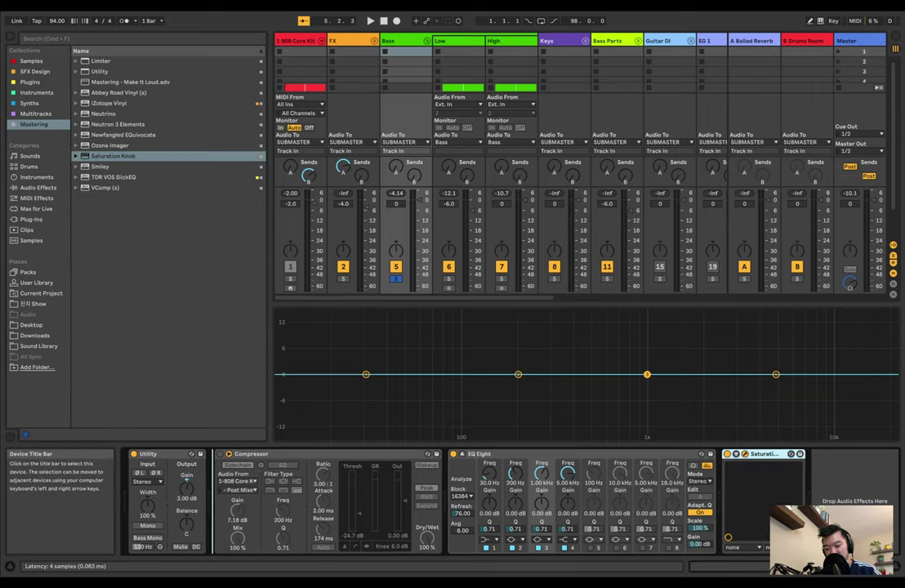
drag(756, 454, 214, 454)
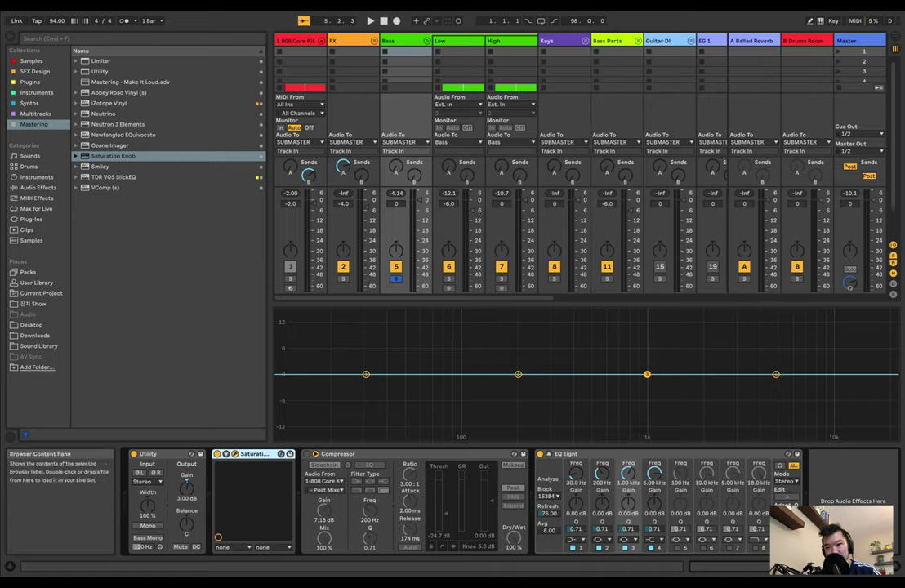
key(space)
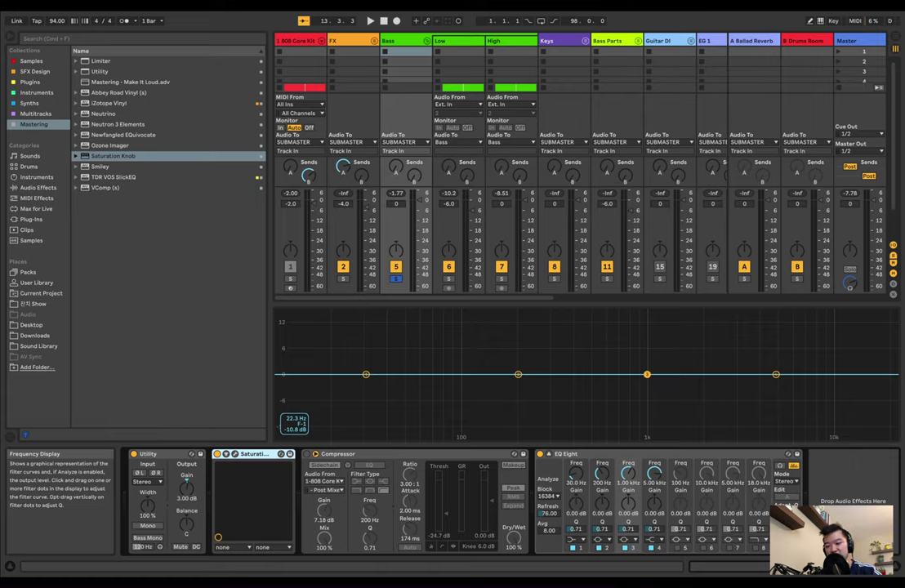
Step: Reactivate the Bass group's sidechain Compressor and delete the EQ Eight that follows it
click(307, 454)
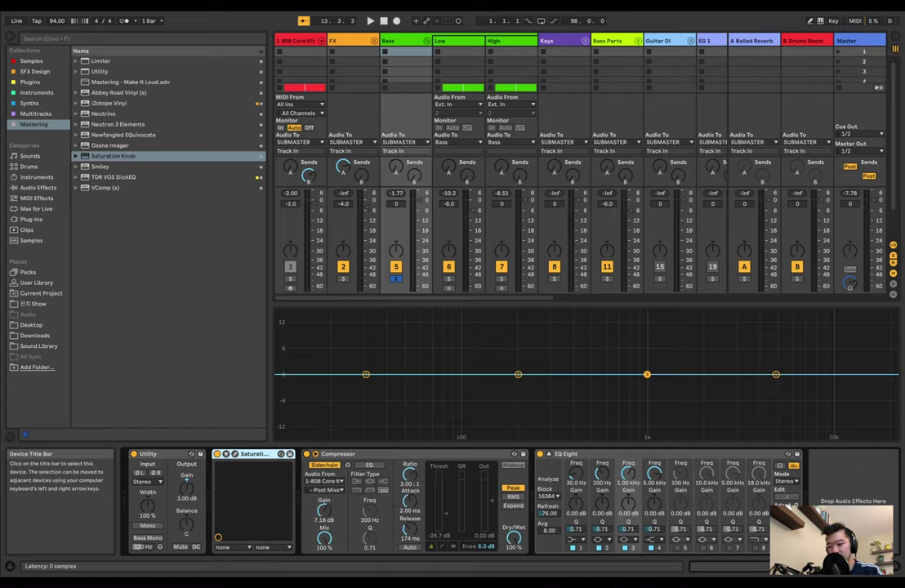
click(597, 454)
key(Delete)
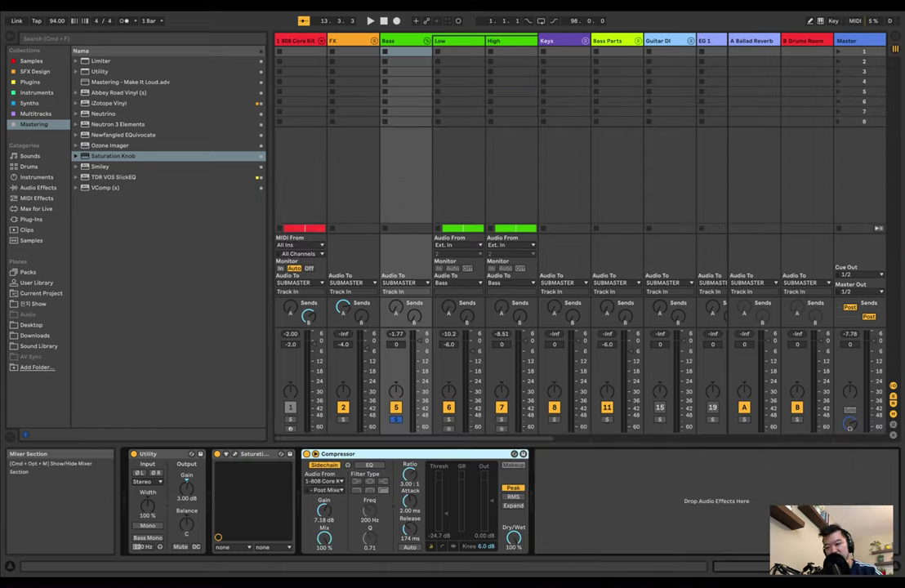
Step: Play the Bass group and collapse its Compressor, Saturation Knob and Utility devices
key(space)
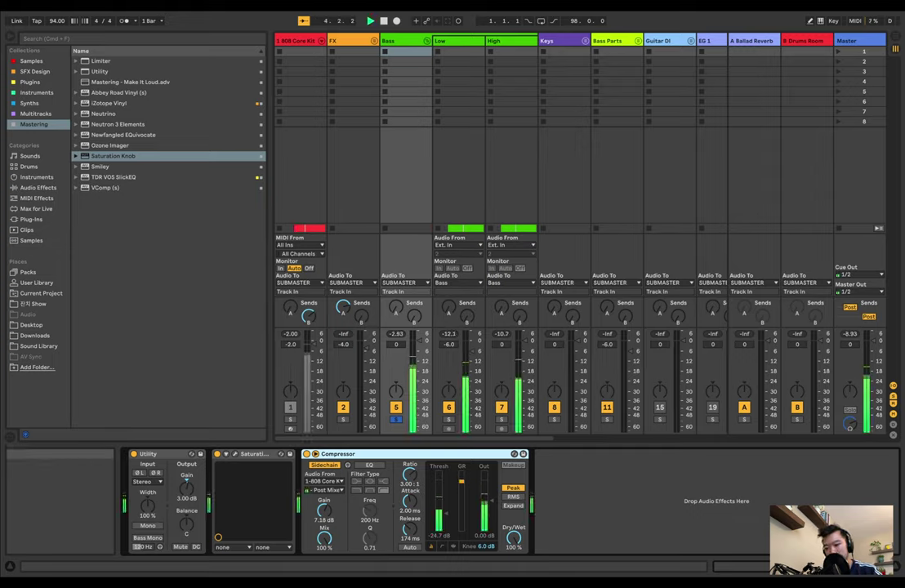
double_click(376, 454)
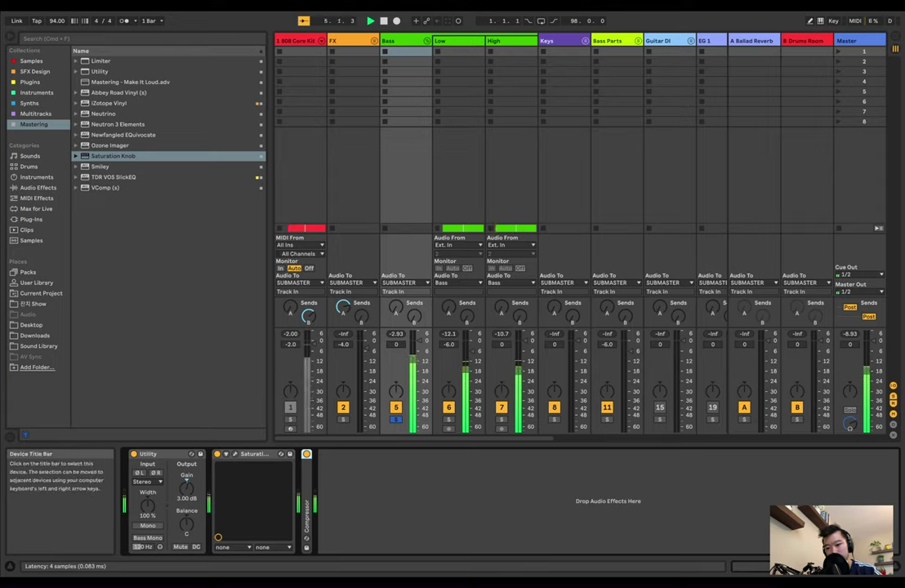
double_click(245, 454)
double_click(159, 454)
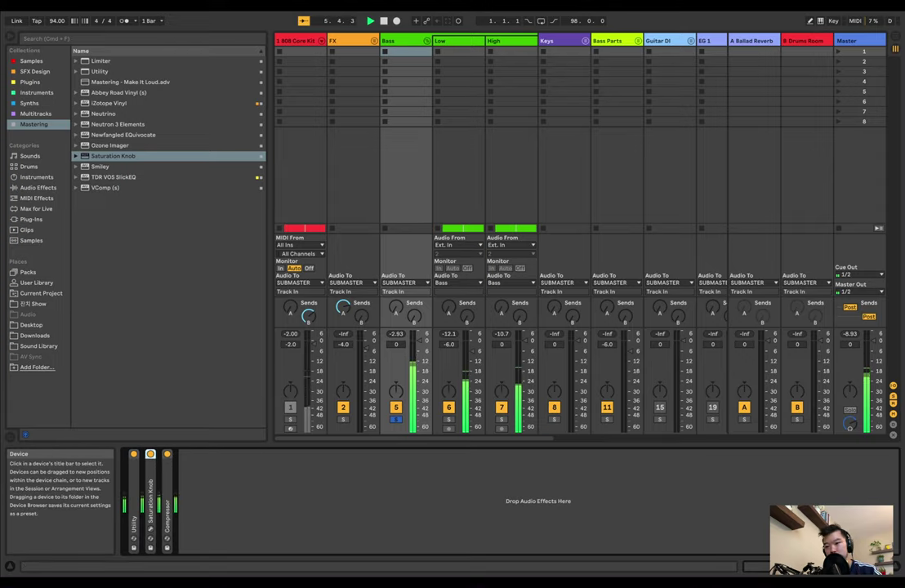
Step: Solo the 808 Core Kit and Keys together with the Bass, and fold the Bass group
super+click(291, 420)
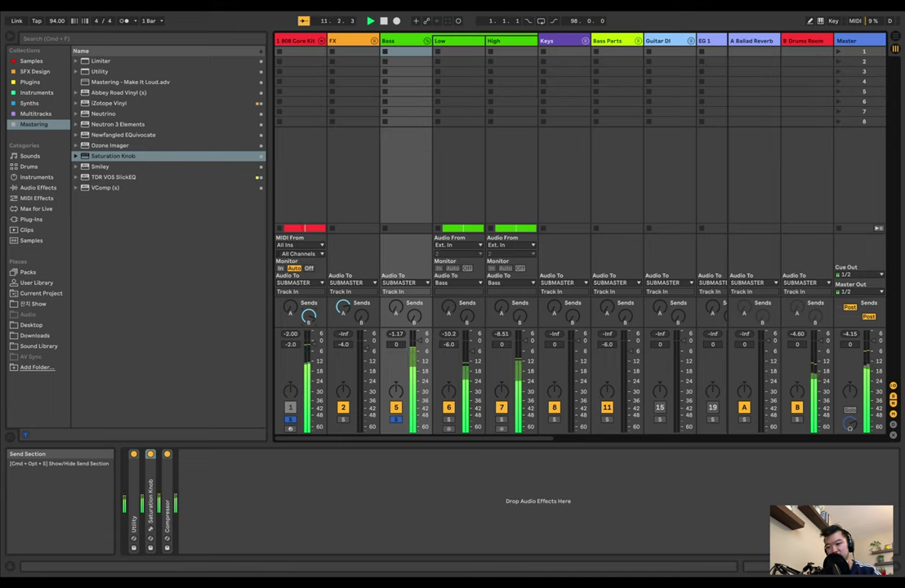
key(Tab)
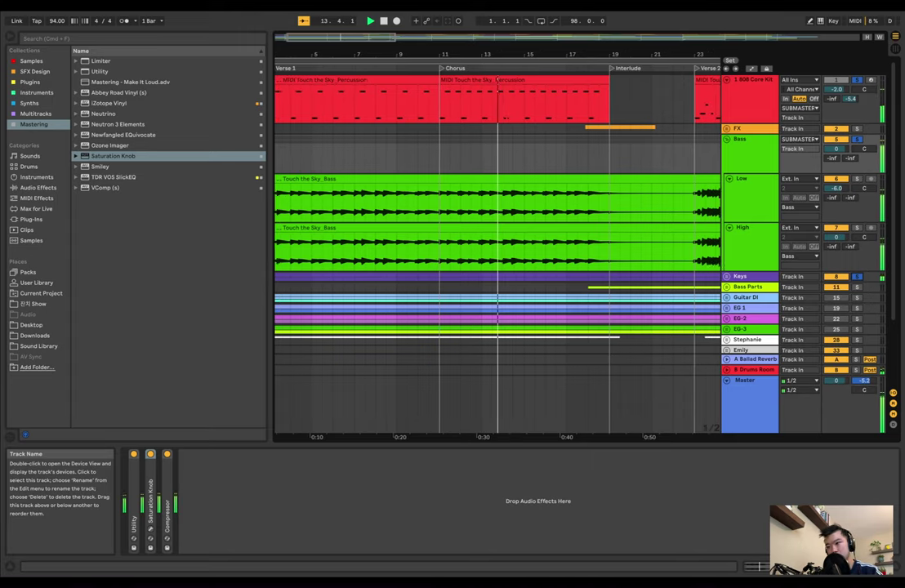
click(745, 139)
key(u)
key(Tab)
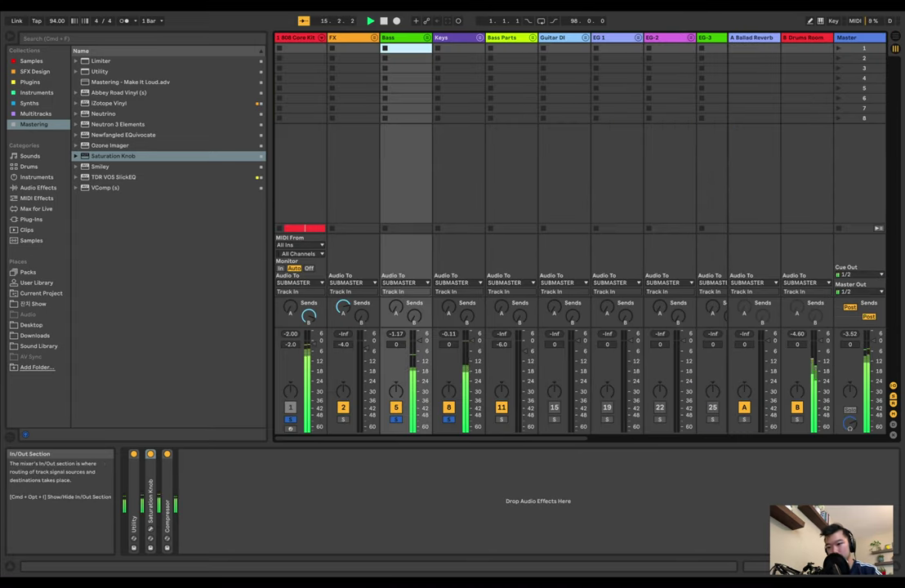
Step: On the Keys Compressor, set the attack to 70.7 ms, release to 652 ms and threshold to -31 dB during playback
key(Right)
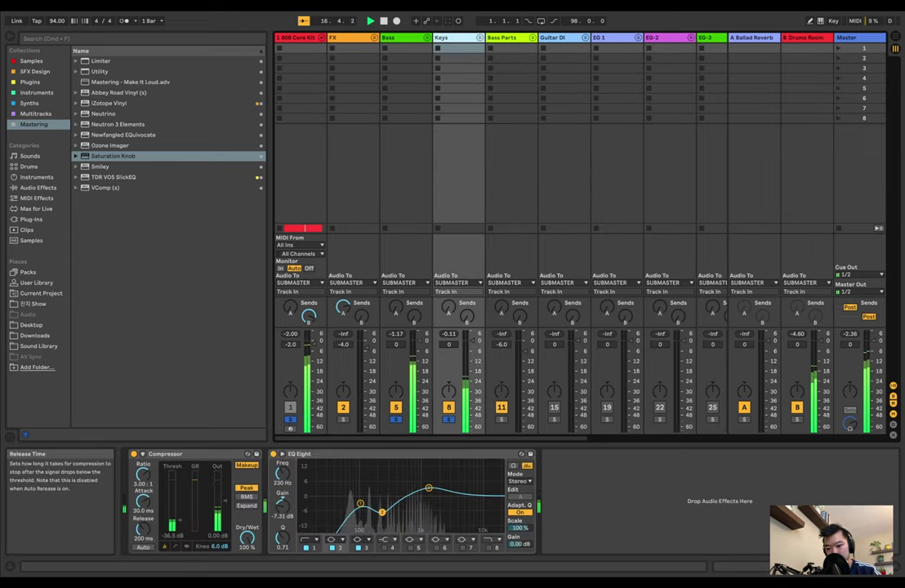
drag(143, 529, 143, 509)
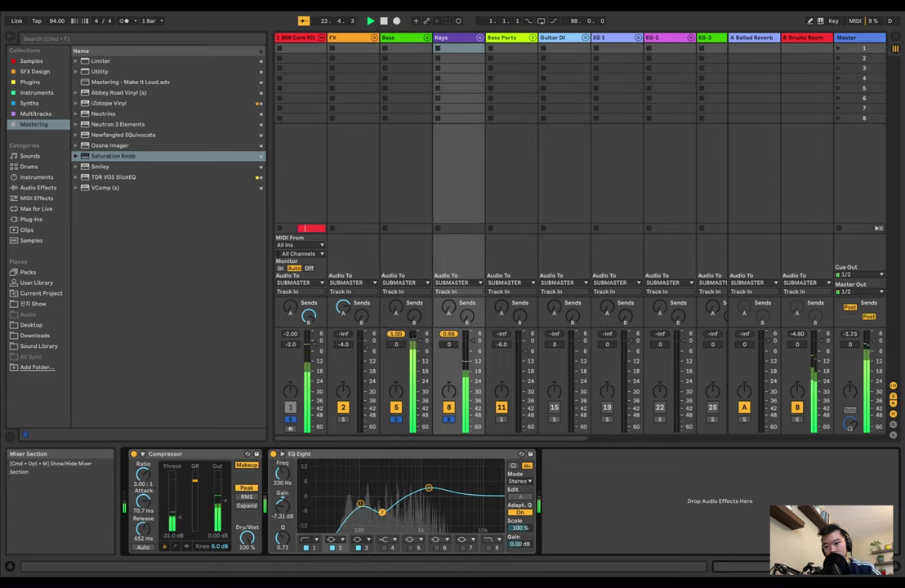
key(space)
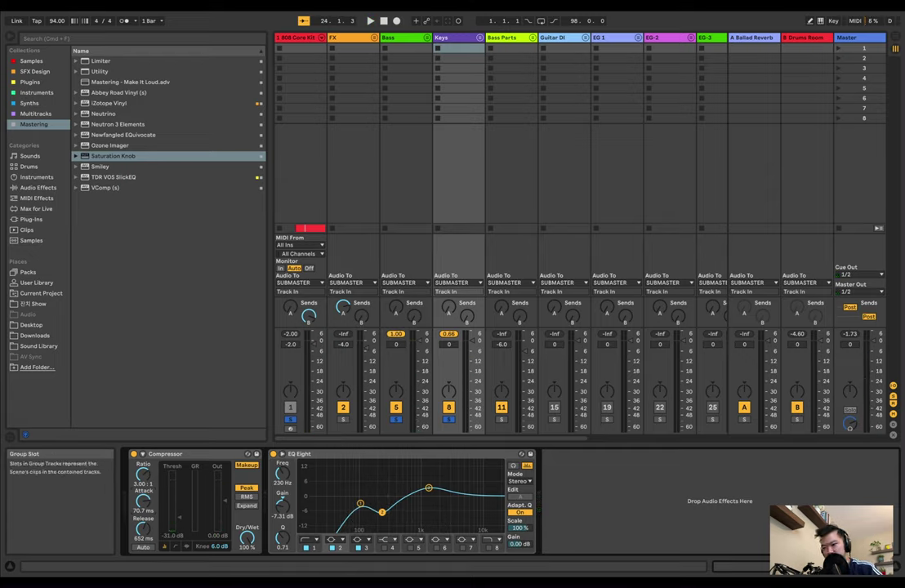
Step: Switch to the arrangement, unsolo all tracks, and place the insert marker at bar 17 on the FX track
key(Tab)
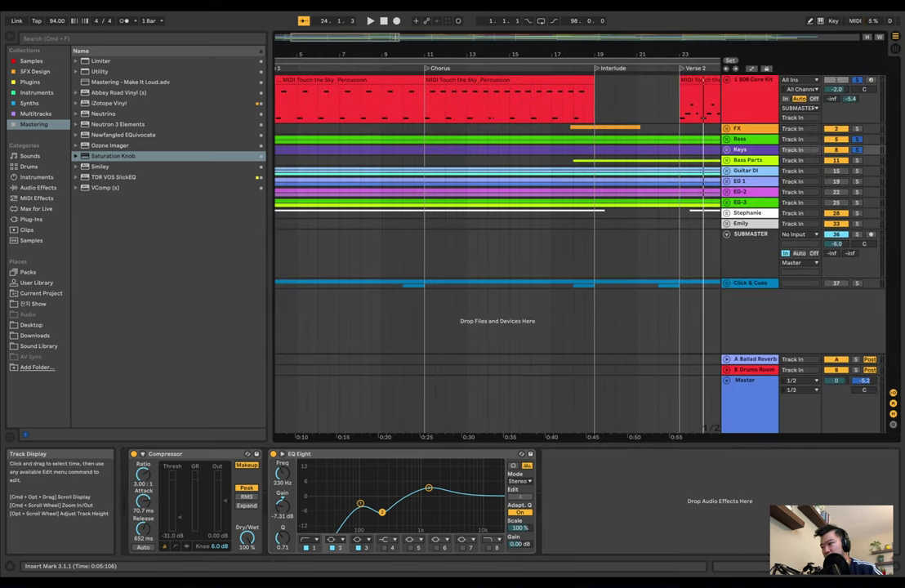
scroll(498, 205, right, 2)
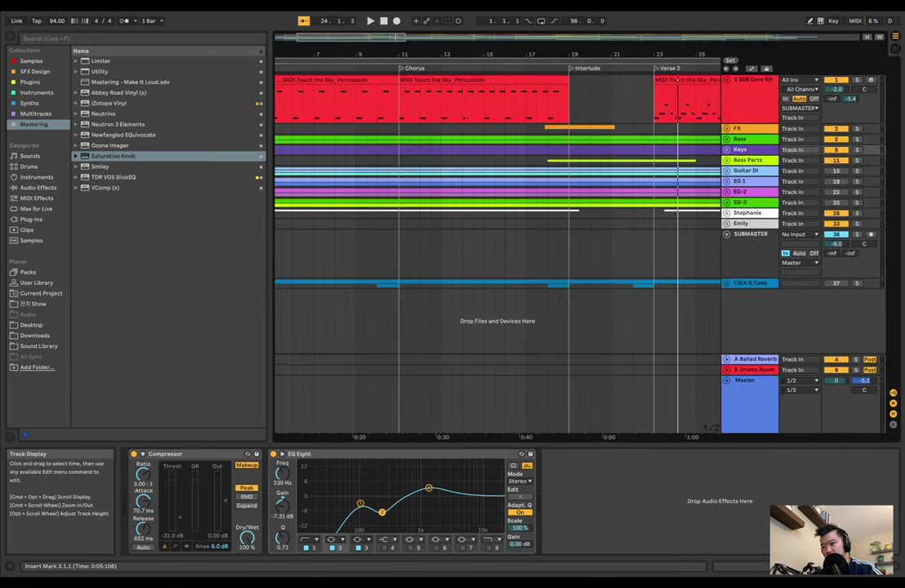
click(525, 129)
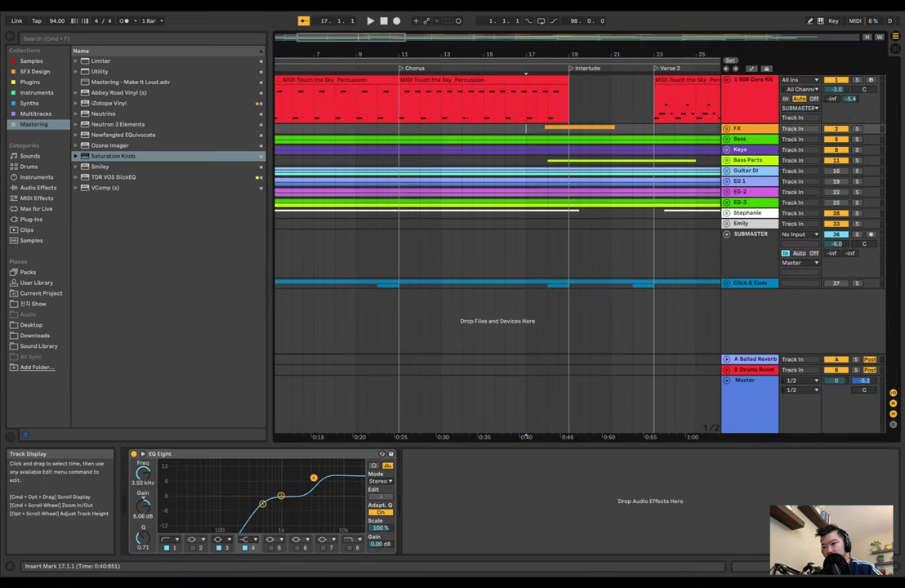
Step: Play the arrangement from bar 17 and unfold the Bass Parts group to show its Arp, Lead? and Rhythm tracks
key(space)
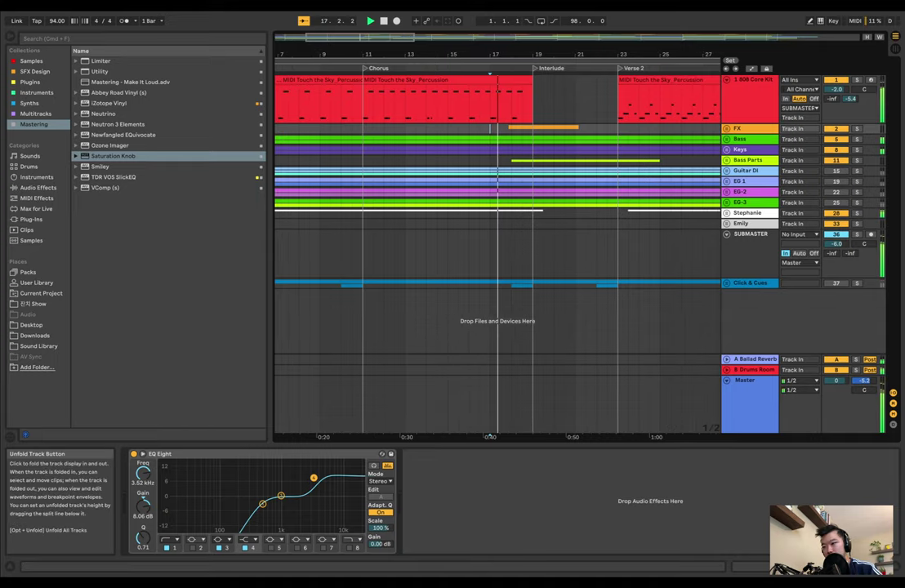
click(727, 160)
scroll(539, 339, down, 5)
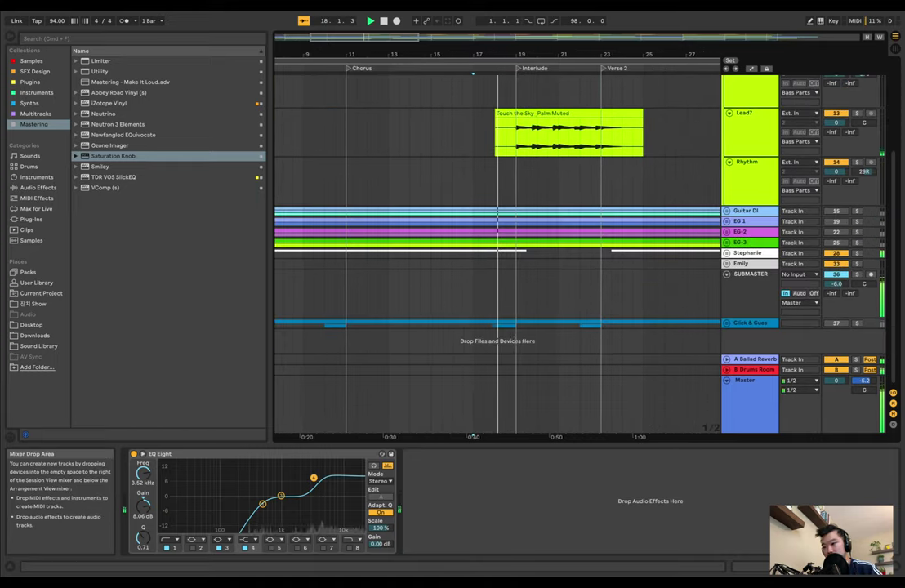
scroll(540, 339, up, 2)
scroll(497, 245, up, 3)
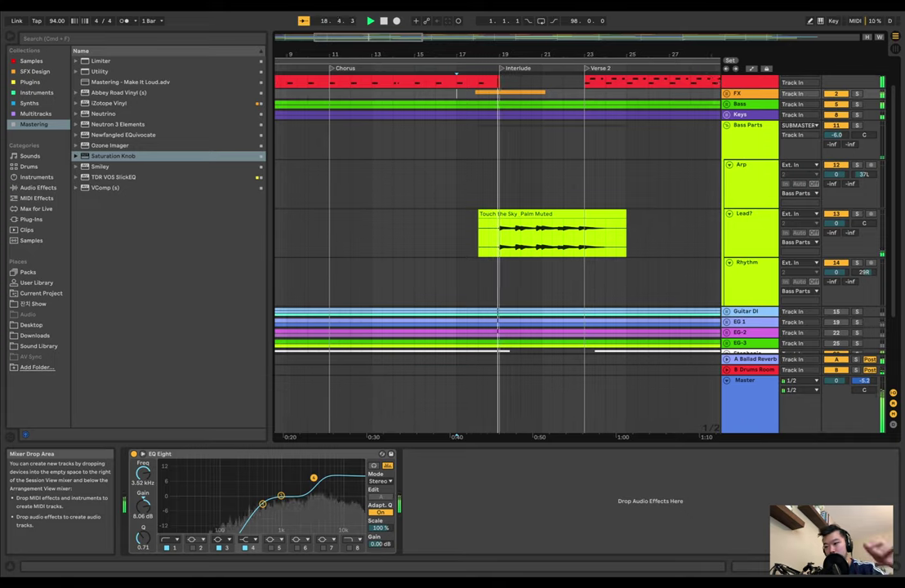
Step: Delete the Tuner device from the Lead? track in the Bass Parts group
click(739, 224)
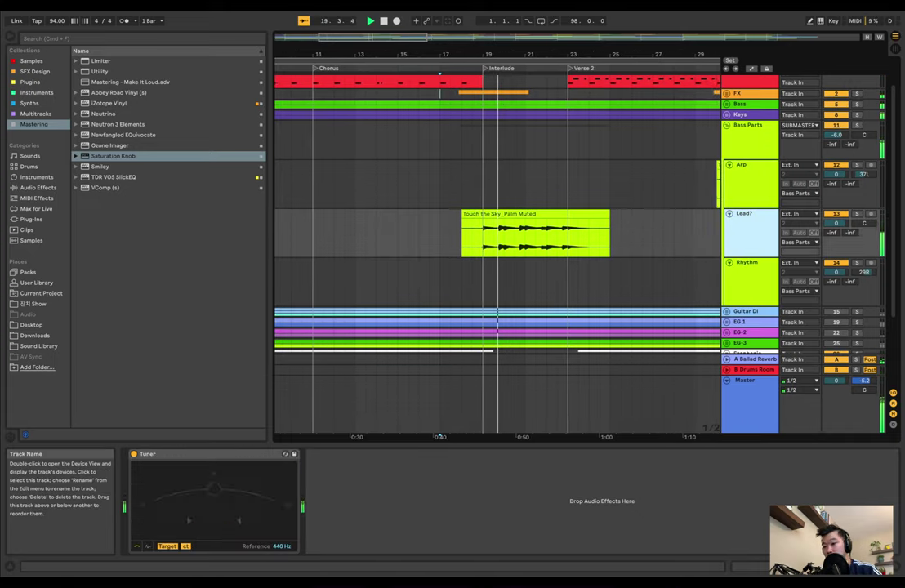
click(175, 454)
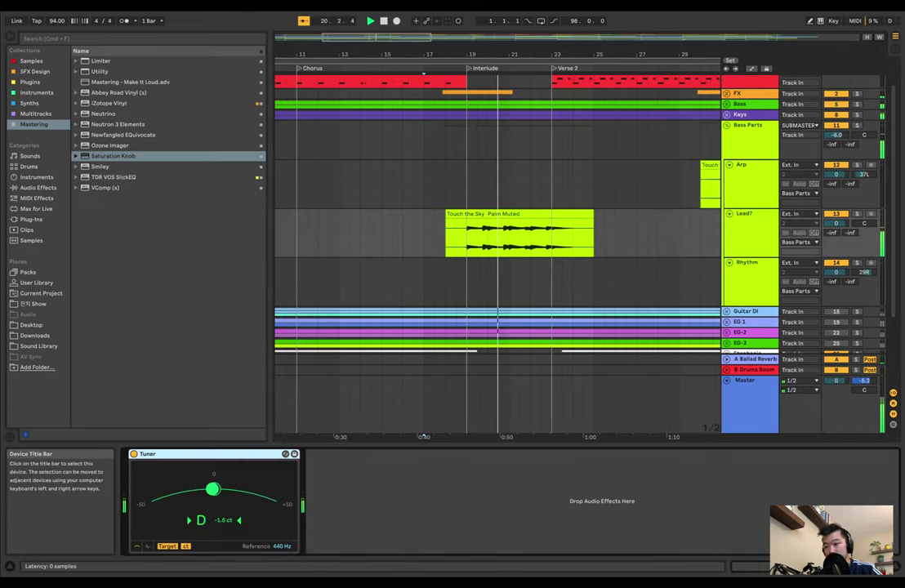
key(Delete)
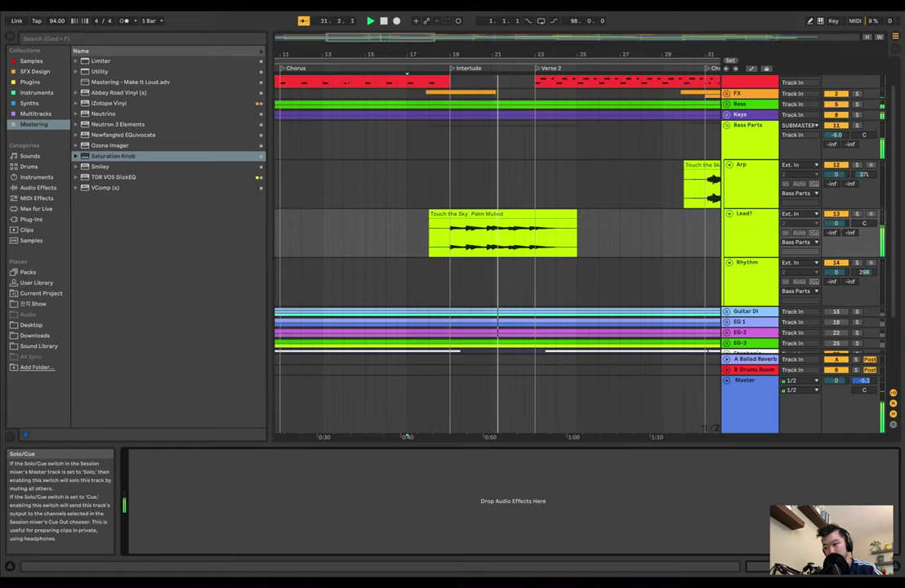
Step: Solo the Lead? track, keep it selected, and stop playback
click(857, 214)
click(747, 224)
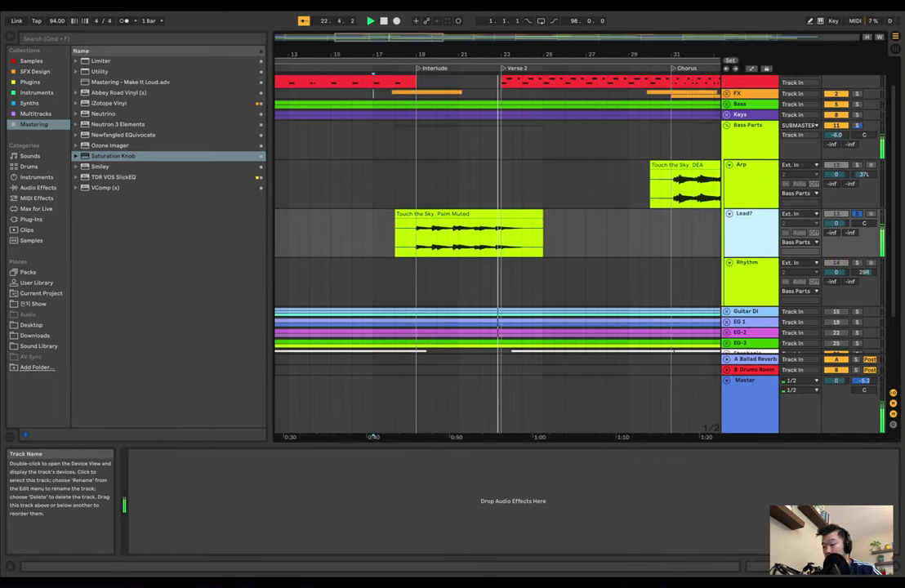
key(space)
Step: Add a Compressor to the Lead? track with ratio 4.20:1, threshold -20.7 dB and release 280 ms
key(Tab)
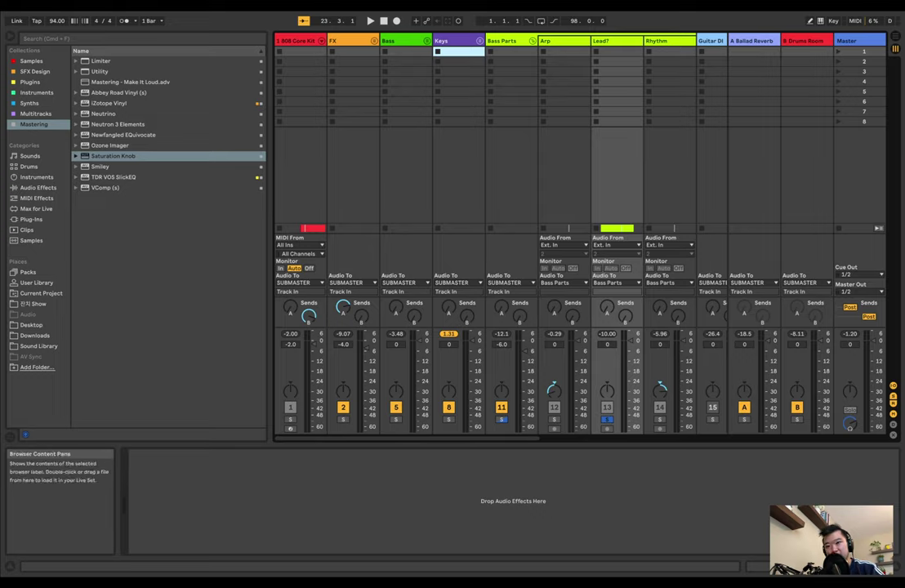
click(30, 82)
click(108, 61)
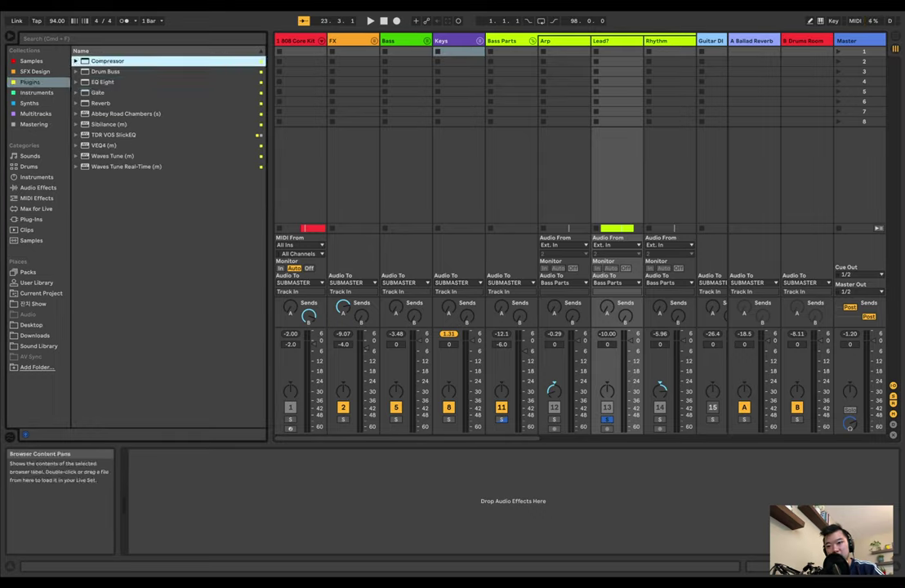
double_click(108, 61)
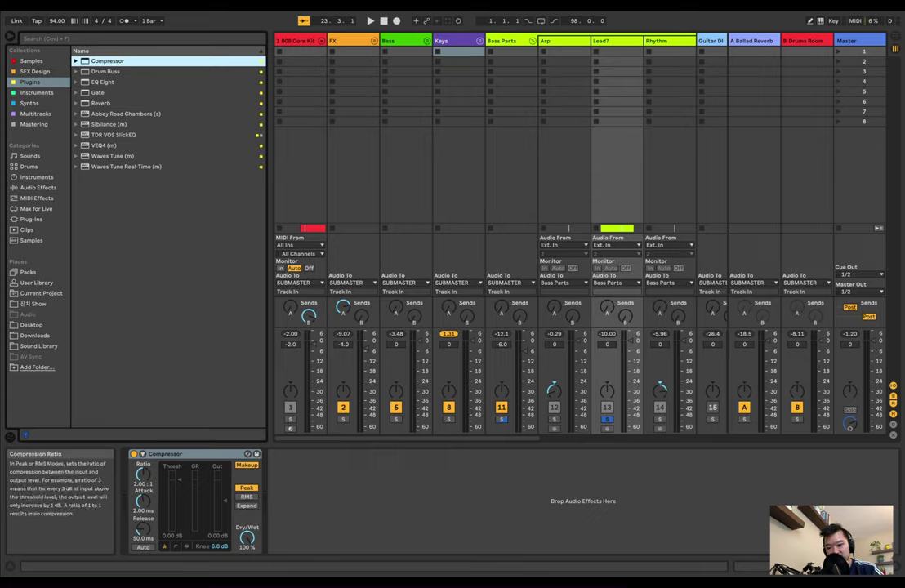
drag(143, 474, 143, 457)
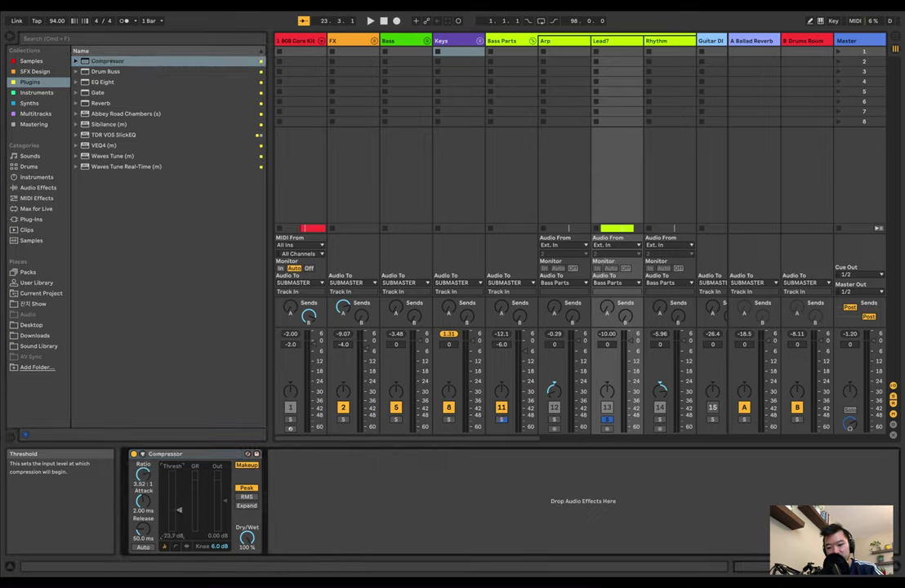
drag(142, 529, 143, 521)
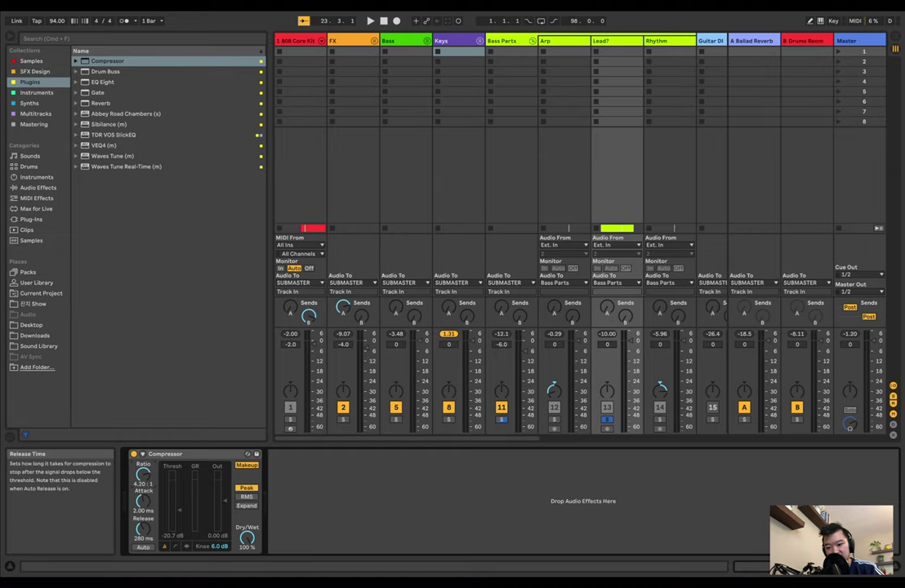
Step: Trim the start of the Palm Muted clip in the arrangement to 18.3.1 and play it from there
key(Tab)
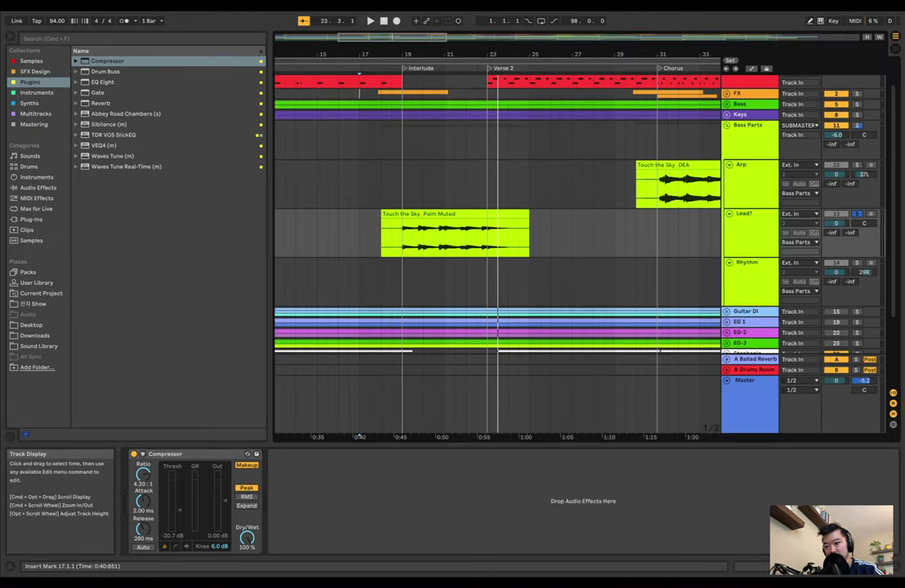
drag(383, 215, 393, 214)
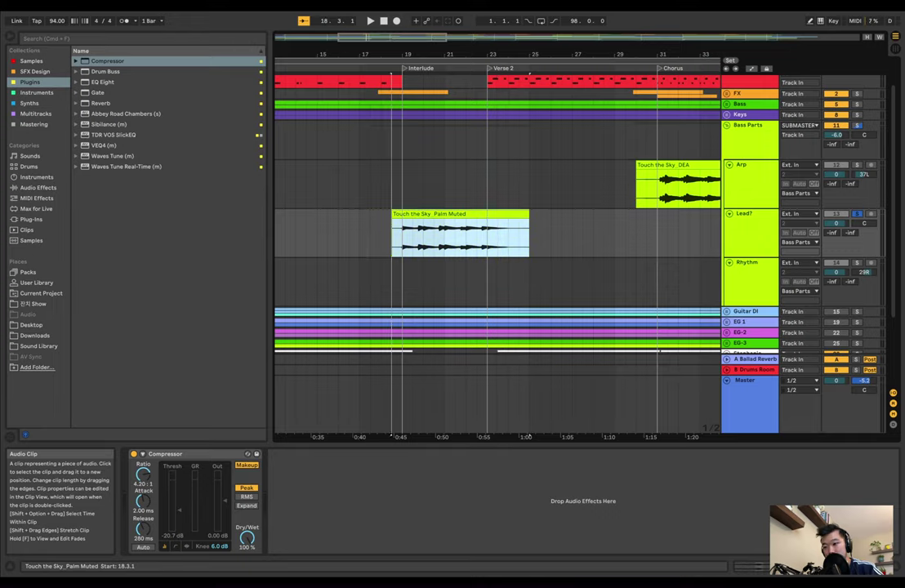
key(space)
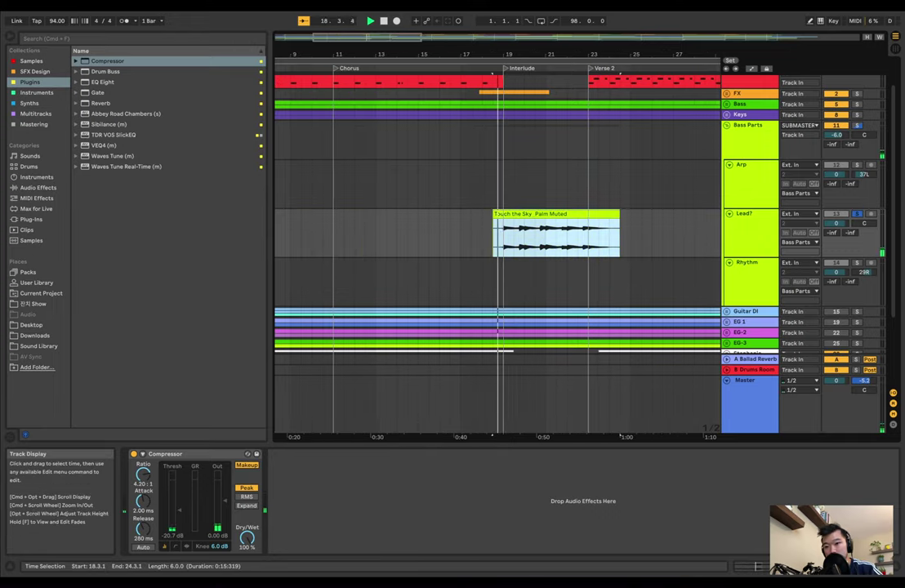
Step: Add an EQ Eight after the Compressor on the Lead? track and make filter 1 a low cut at 30 Hz
click(104, 82)
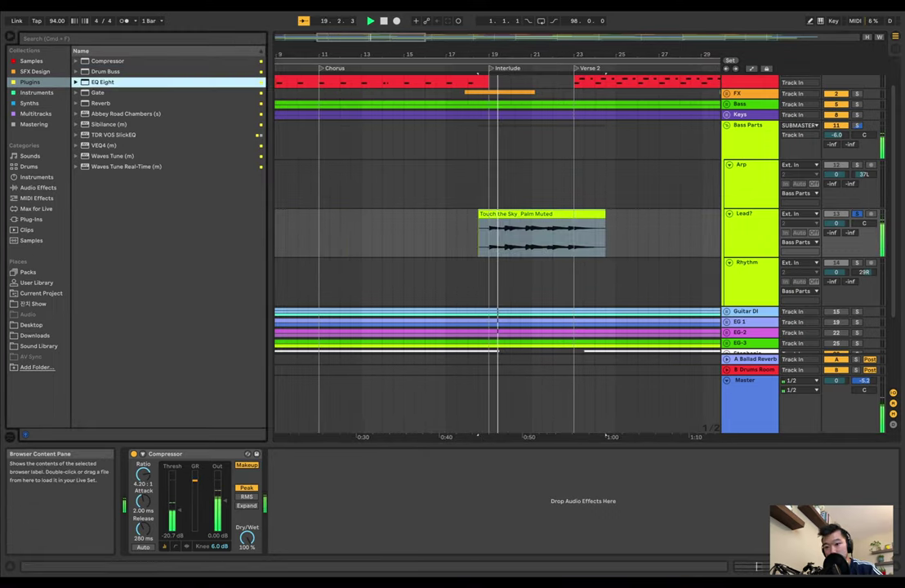
double_click(104, 82)
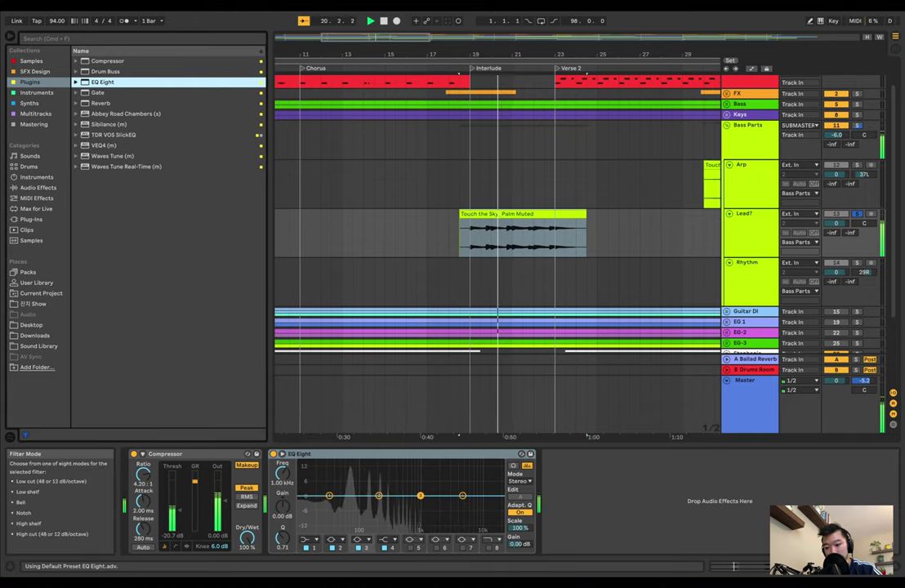
click(309, 539)
click(309, 527)
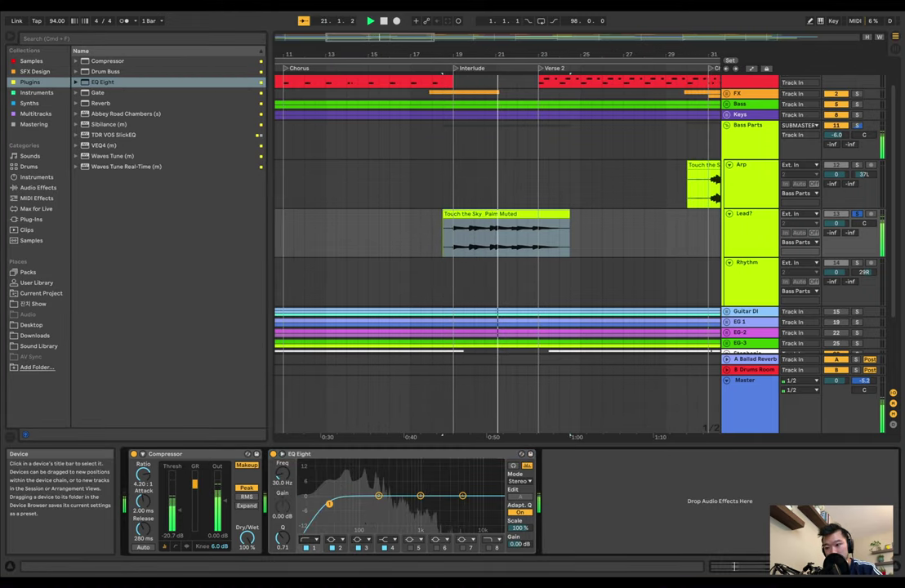
Step: In the session mixer, bypass the Lead? Compressor, play the part, and compare the Bass Parts group's device chain
key(Tab)
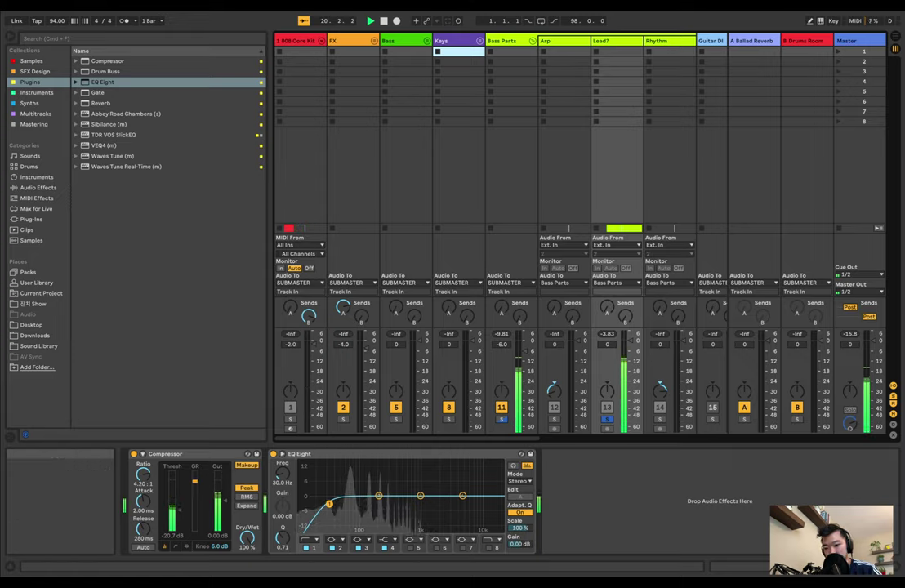
click(134, 454)
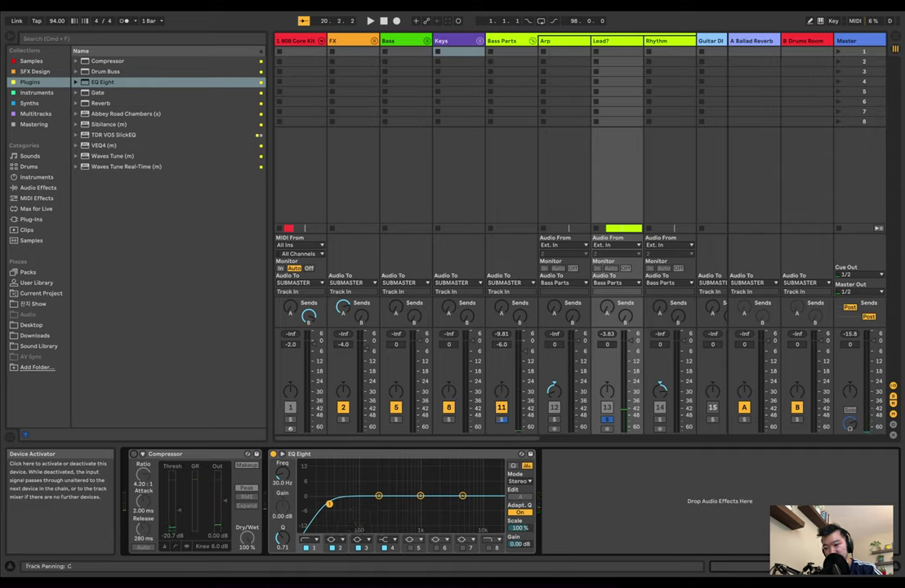
key(space)
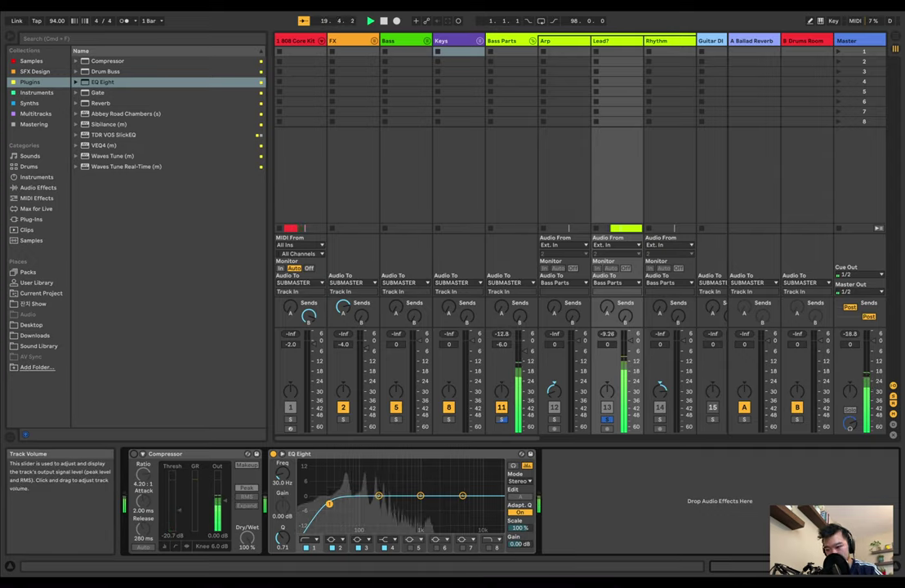
click(502, 40)
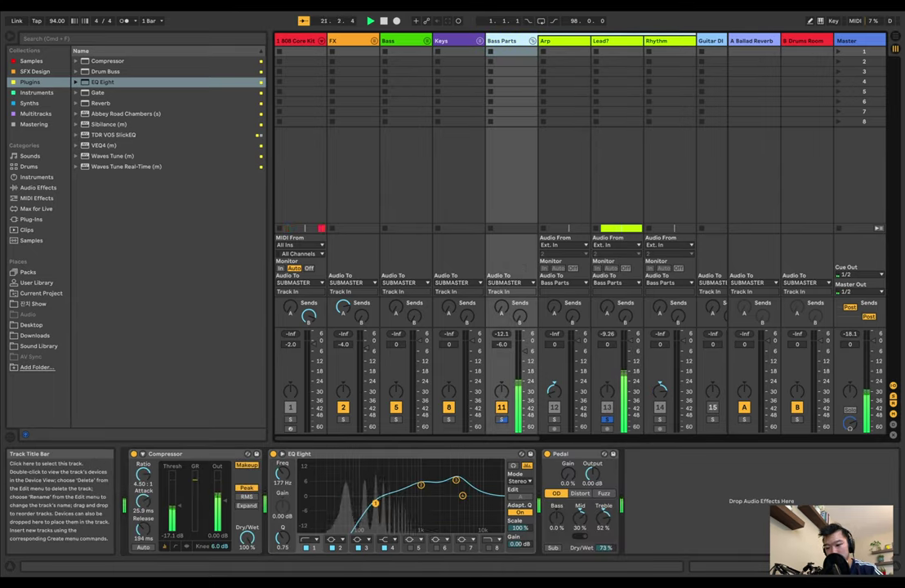
key(space)
click(609, 40)
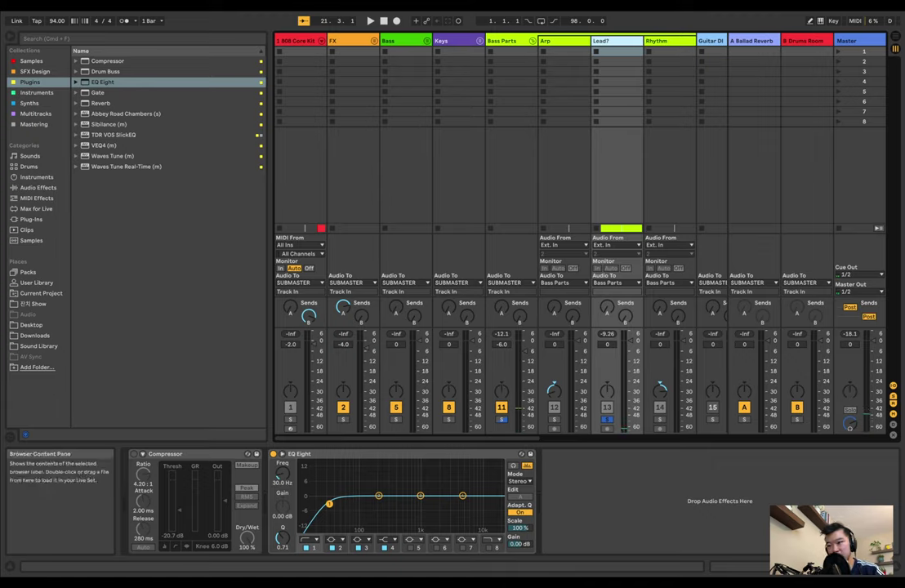
Step: Delete the Compressor, EQ Eight and Pedal from the Bass Parts group and play the part without them
click(504, 40)
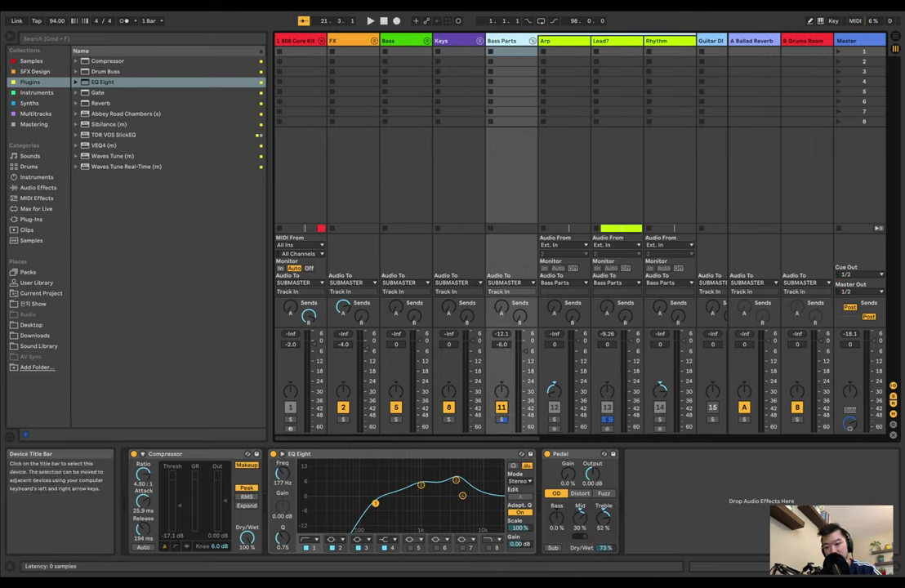
click(184, 454)
key(Delete)
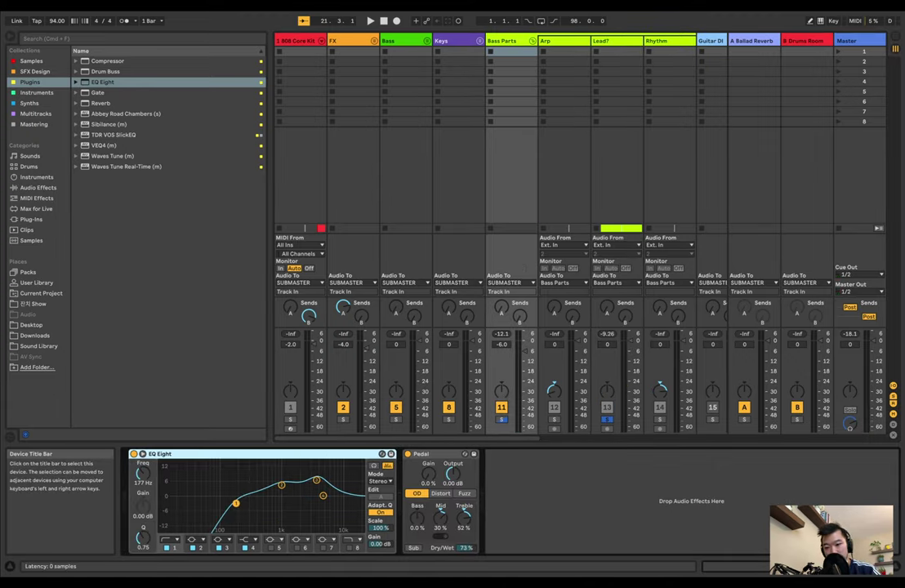
key(Delete)
key(Delete)
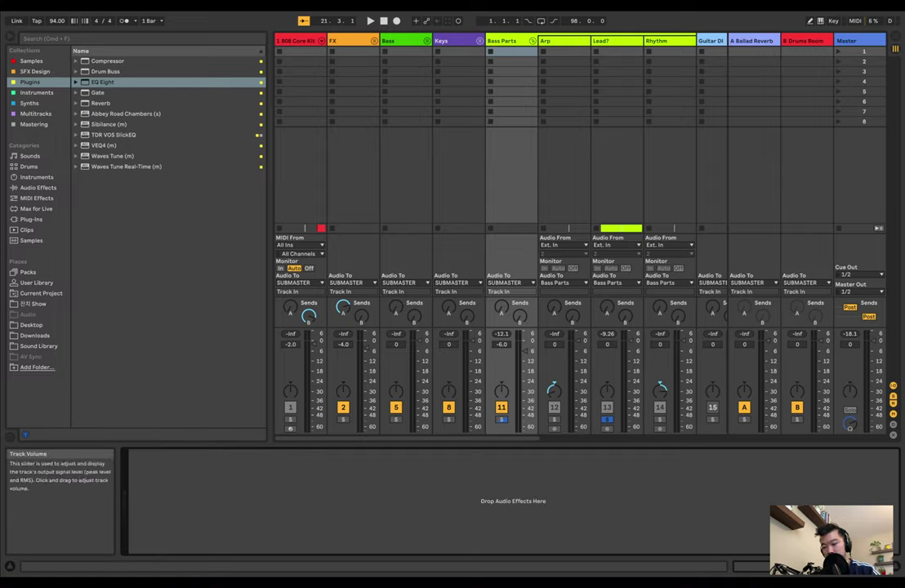
key(space)
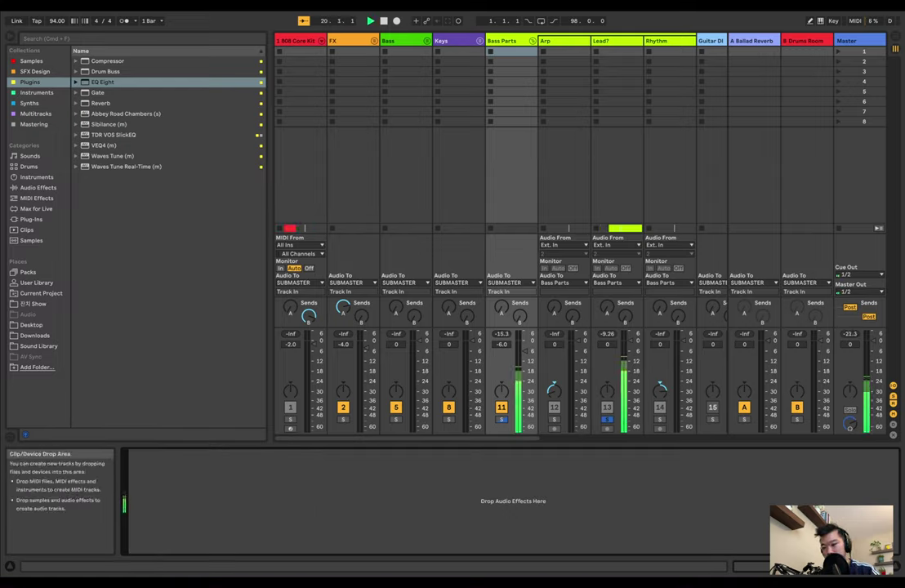
Step: Turn the Lead? track's Compressor back on, set its threshold to -21.9 dB, and replay the part
click(617, 41)
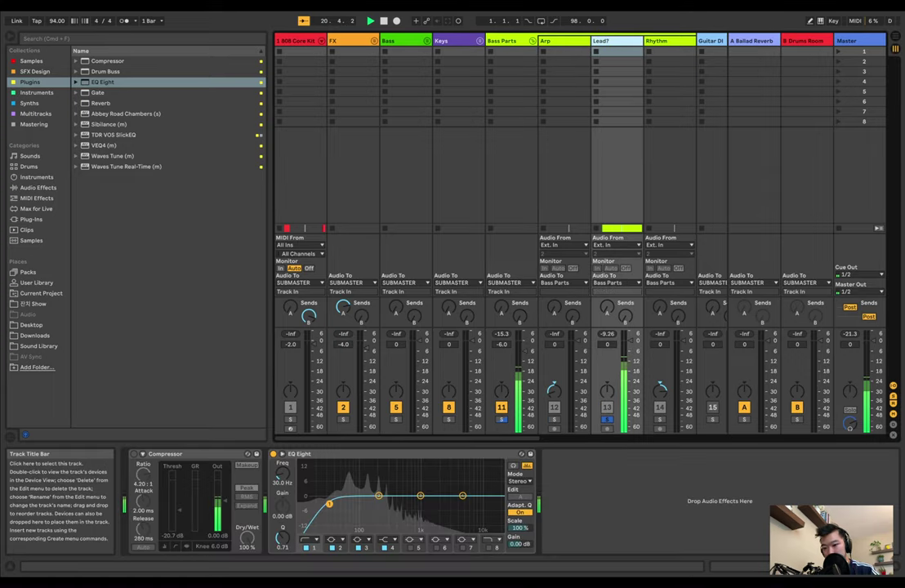
key(space)
key(space)
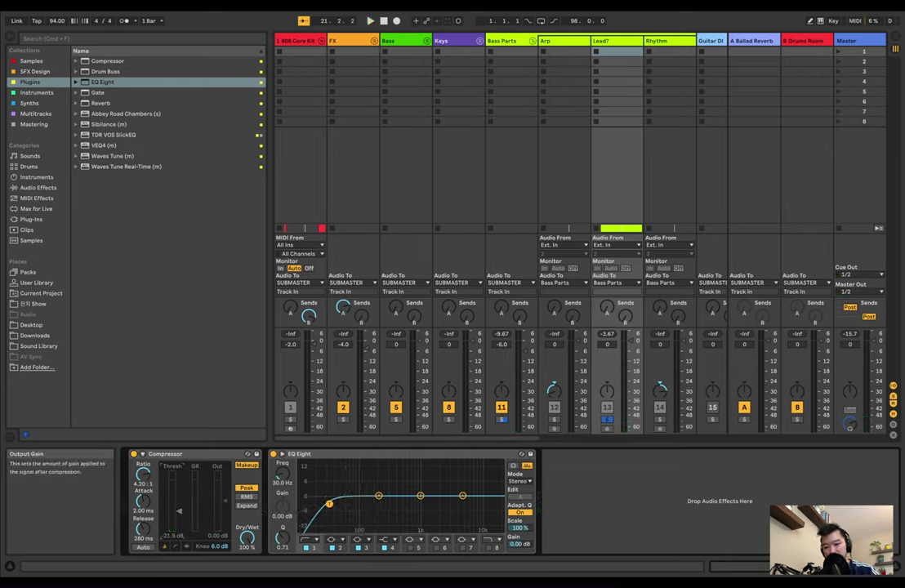
key(space)
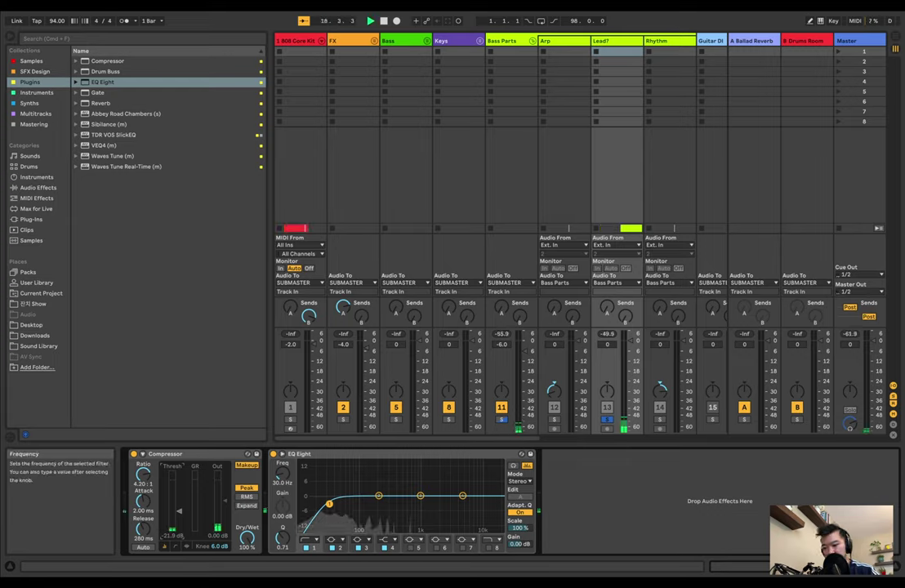
Step: On the Lead? EQ Eight, set the low cut to 138 Hz, disable filters 2 and 3, and set filter 4 to 359 Hz, 11.0 dB, Q 0.33
drag(282, 475, 283, 471)
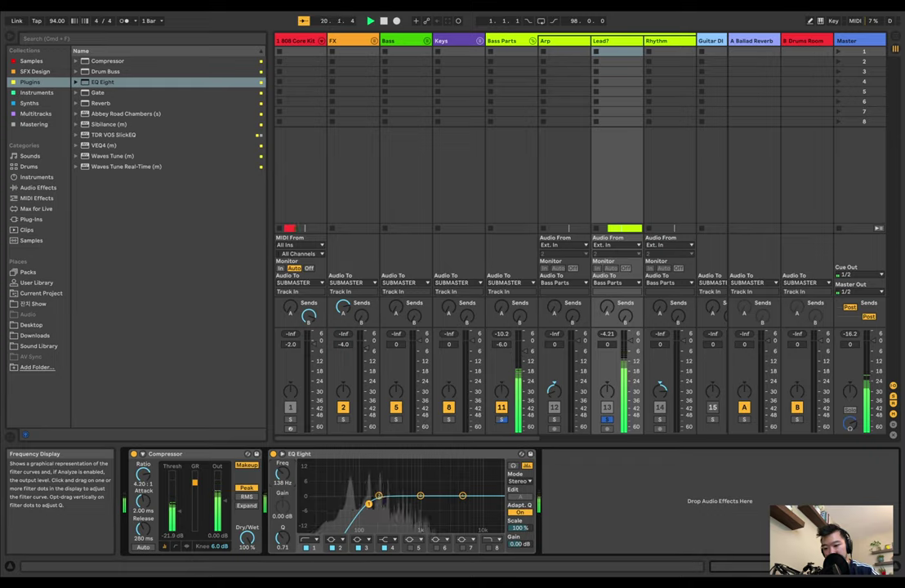
drag(463, 496, 402, 469)
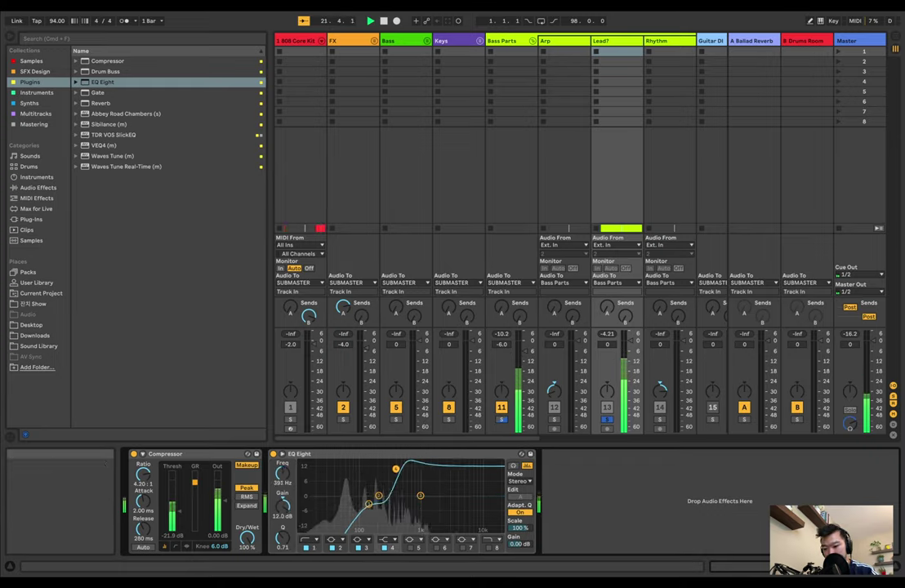
click(335, 548)
click(358, 548)
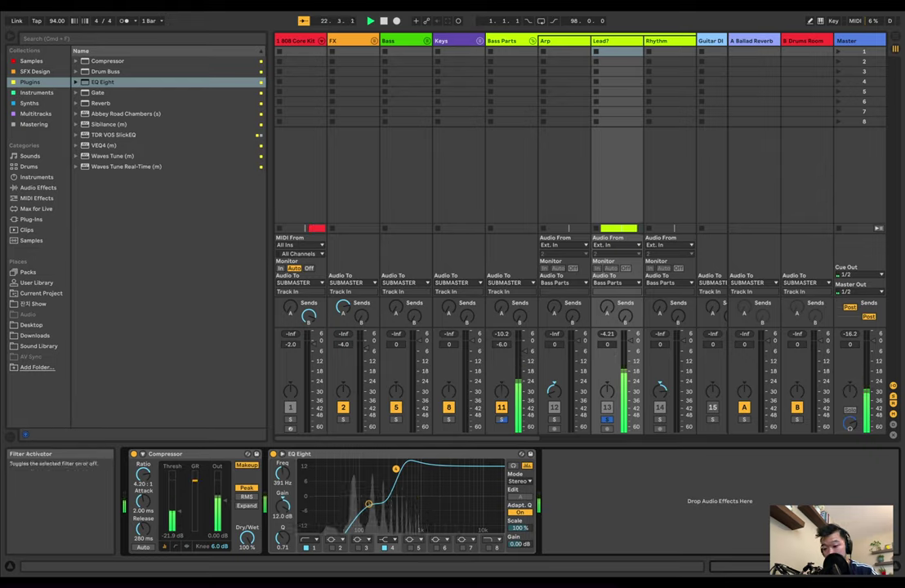
drag(395, 469, 394, 472)
drag(283, 538, 282, 543)
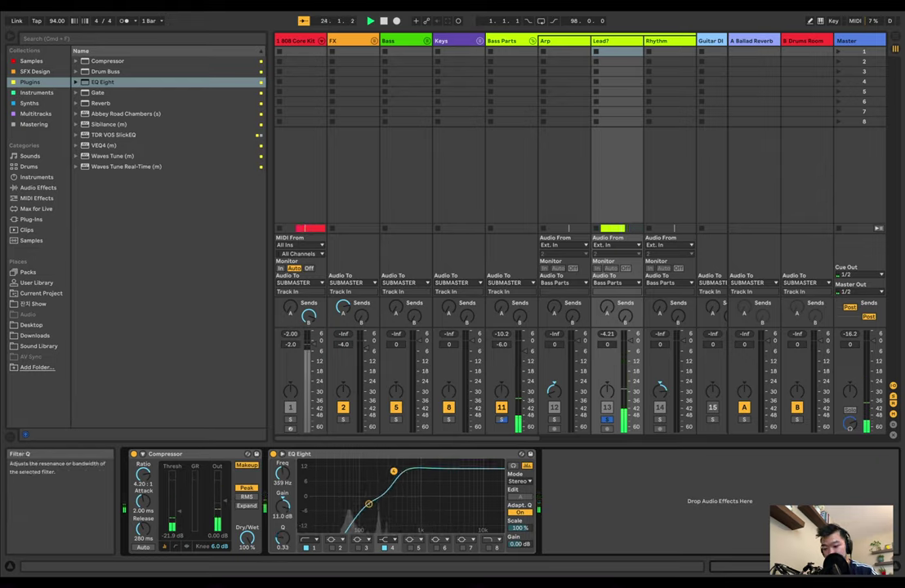
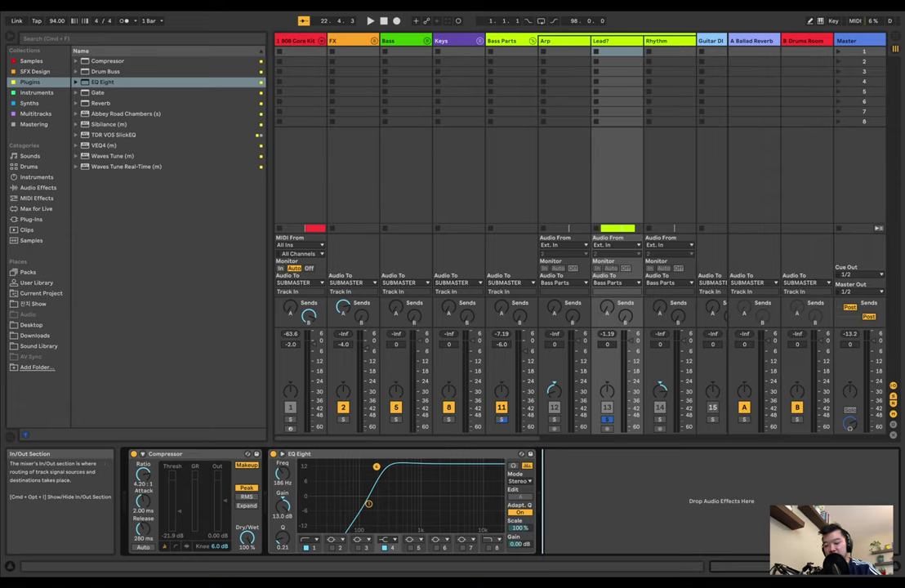
Step: In the arrangement, play the Lead? track's second Palm Muted clip from bar 39 to check its processing
key(Tab)
scroll(455, 237, up, 2)
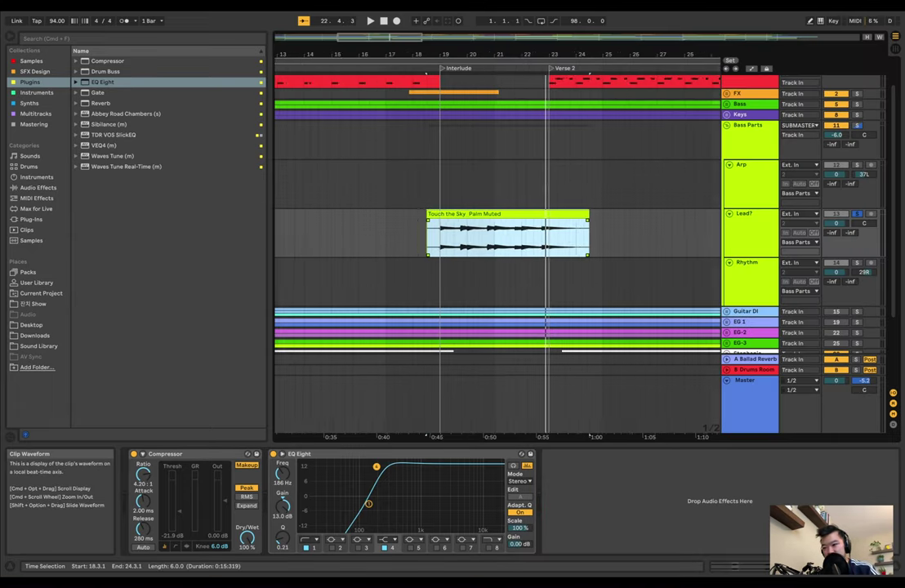
scroll(455, 237, down, 6)
click(529, 237)
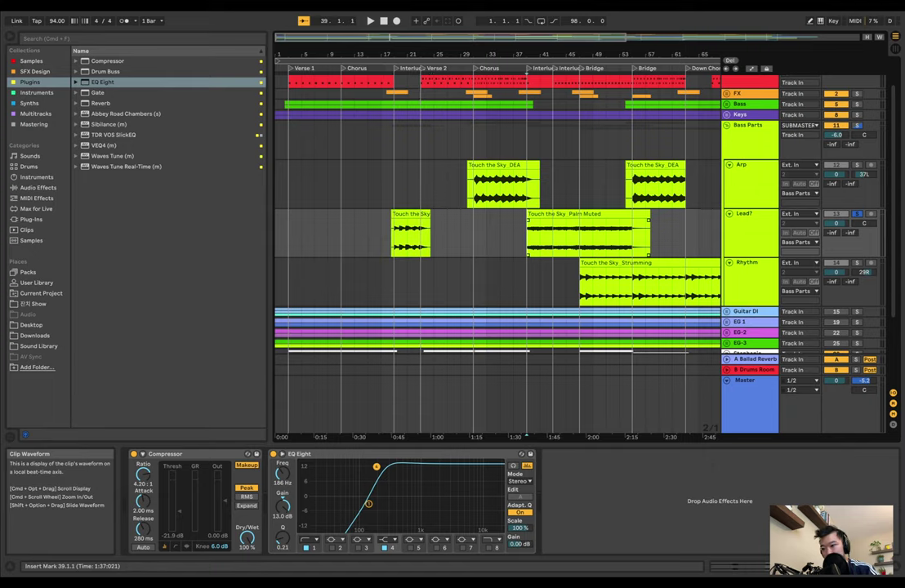
key(space)
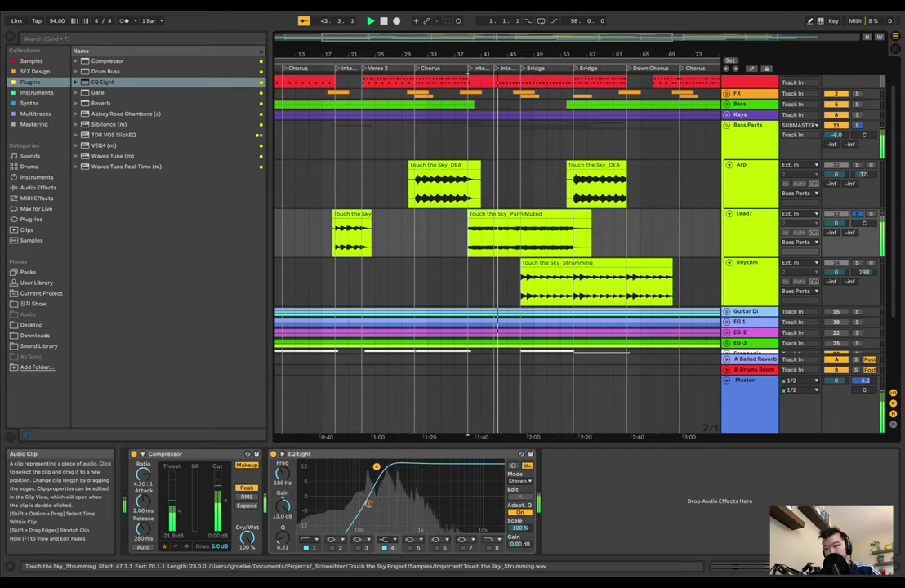
key(space)
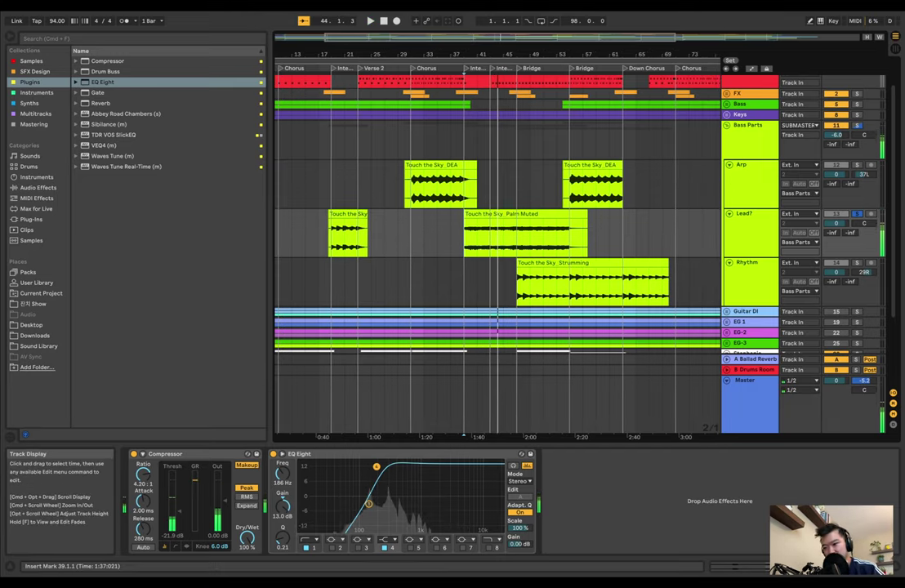
Step: Solo the Arp track, play it from bar 30, and trim its first clip's start to the Chorus marker at bar 31
scroll(441, 187, up, 2)
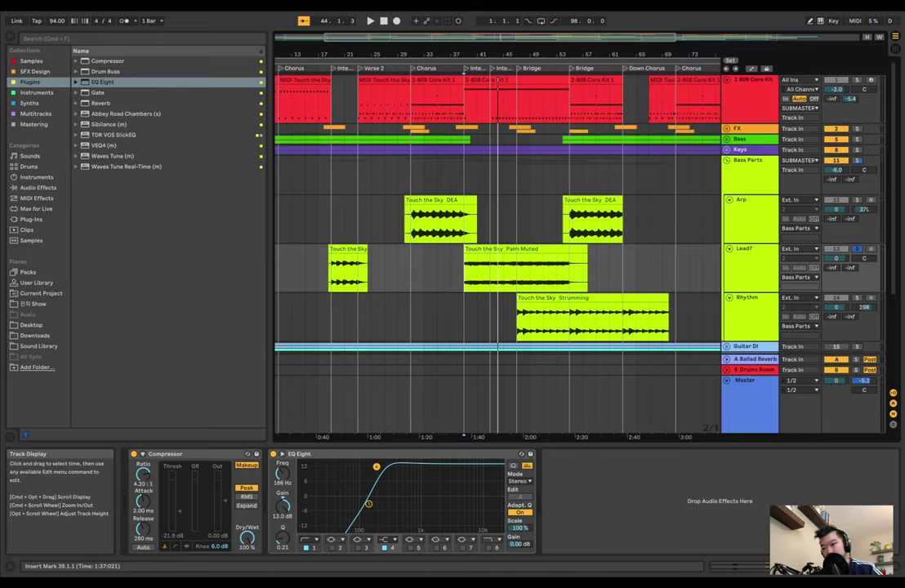
scroll(448, 186, left, 2)
click(460, 206)
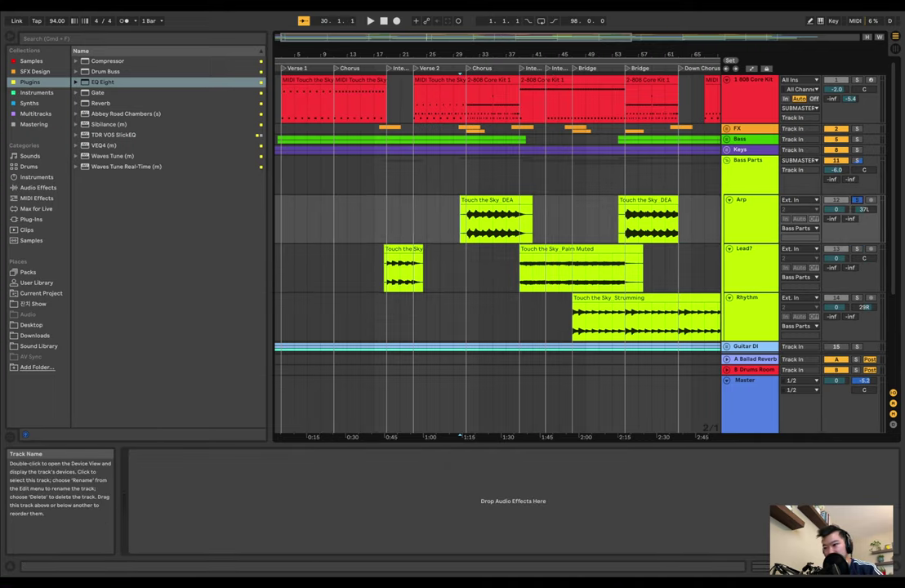
key(space)
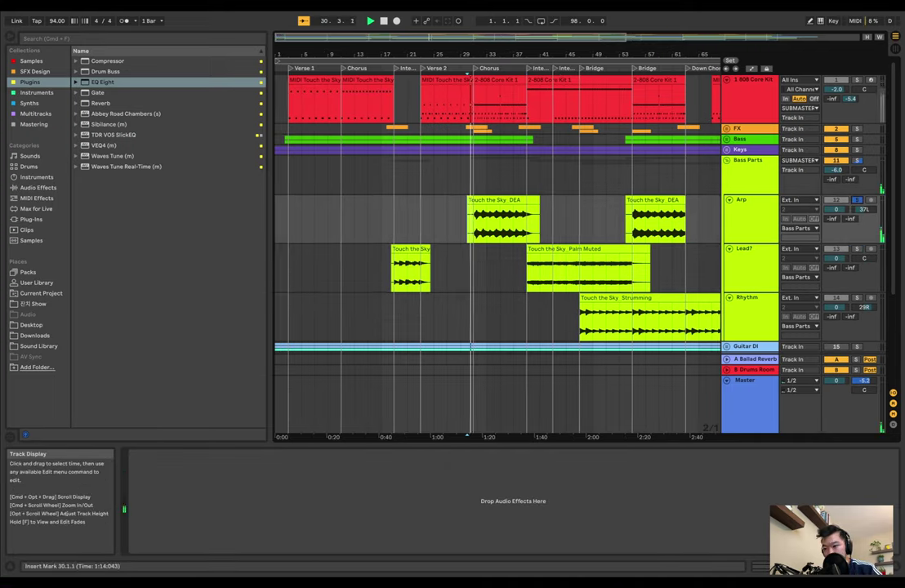
drag(481, 54, 480, 131)
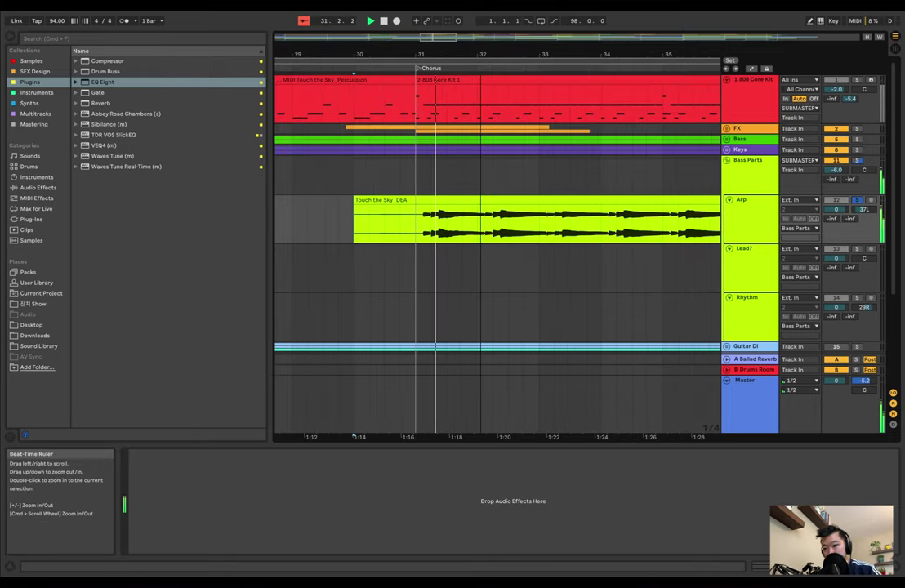
drag(355, 200, 416, 200)
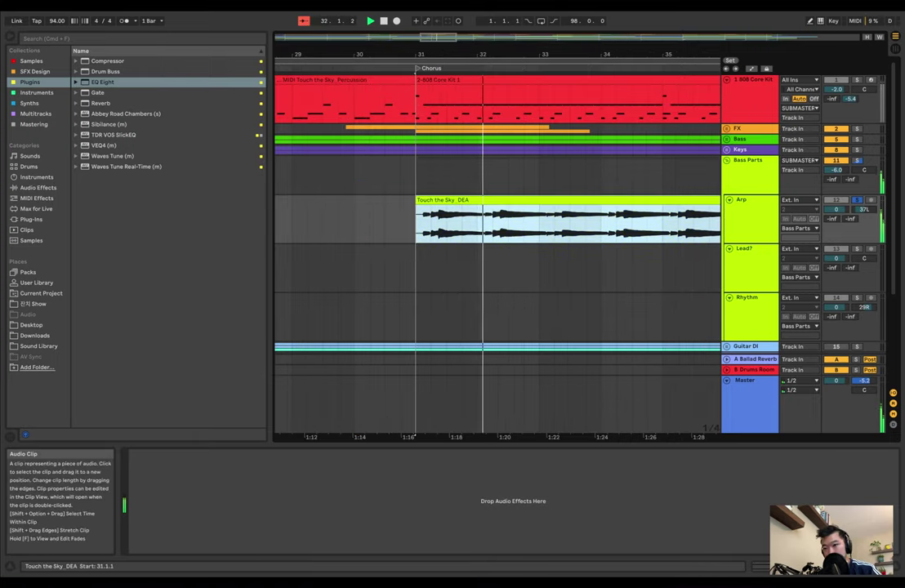
Step: Turn on the metronome and trim the end of the Arp track's first clip to bar 40
click(124, 21)
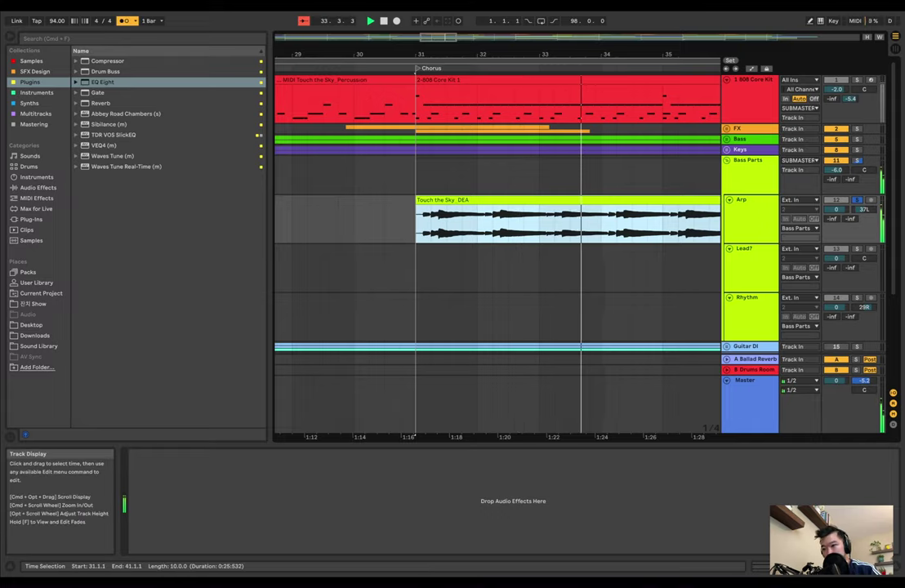
scroll(498, 270, right, 5)
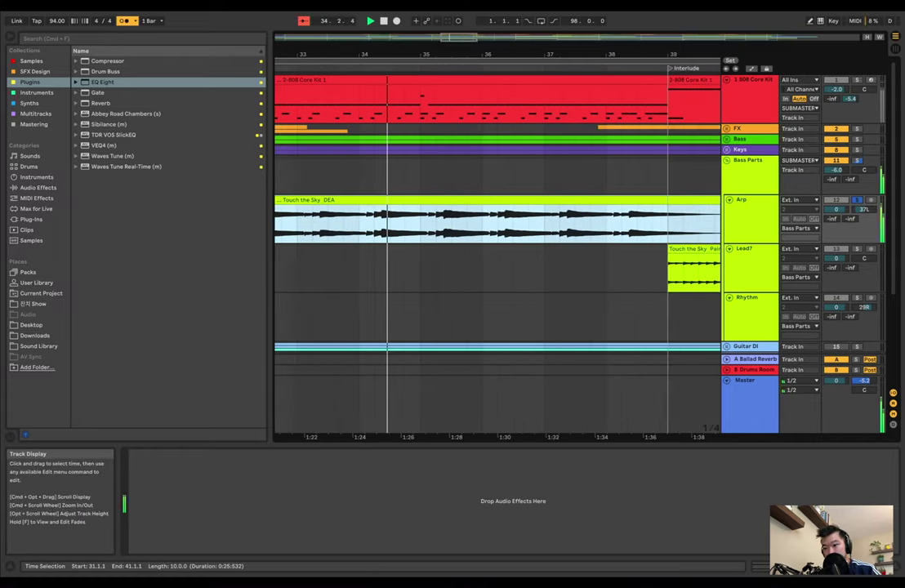
scroll(497, 270, right, 1)
scroll(498, 269, right, 1)
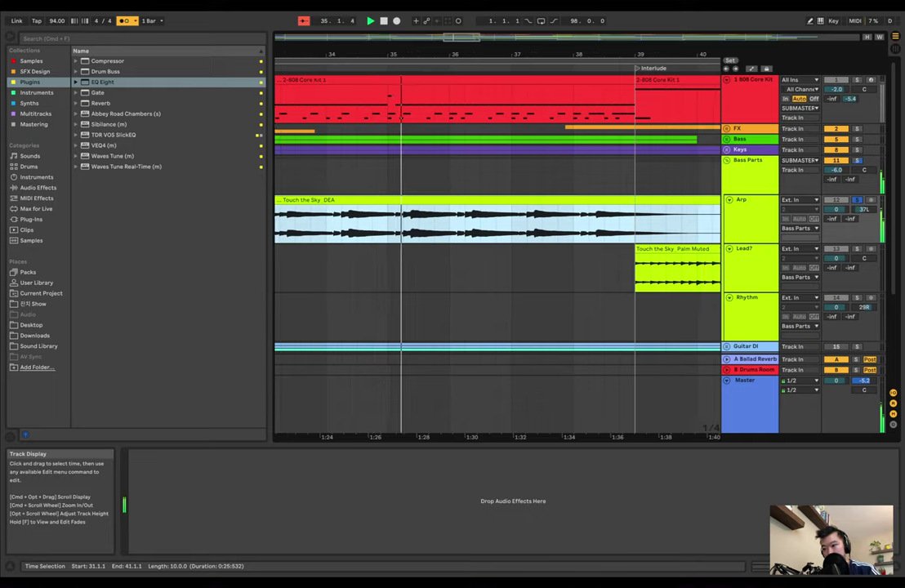
scroll(498, 246, right, 3)
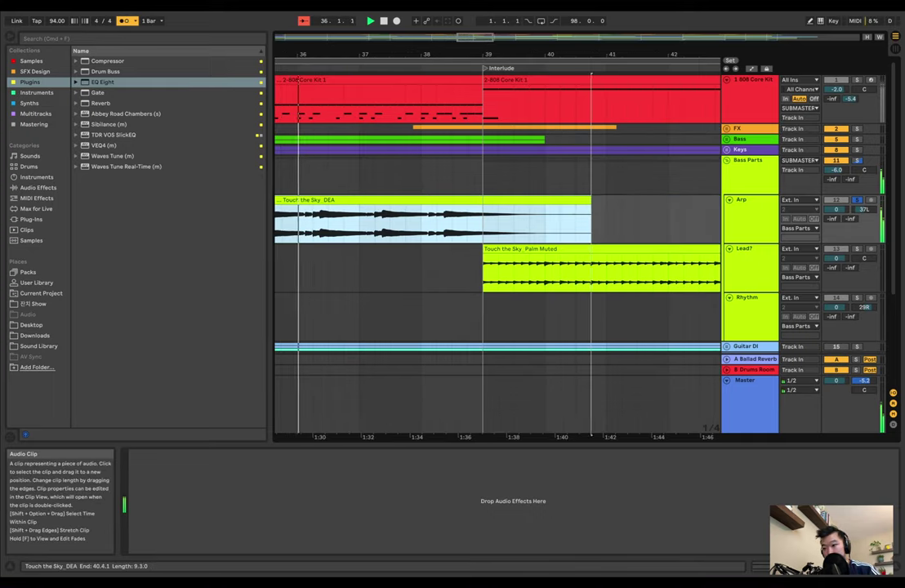
drag(591, 200, 545, 200)
Step: Copy the Lead? track's Compressor and EQ Eight onto the Arp track and play the part through them
click(750, 216)
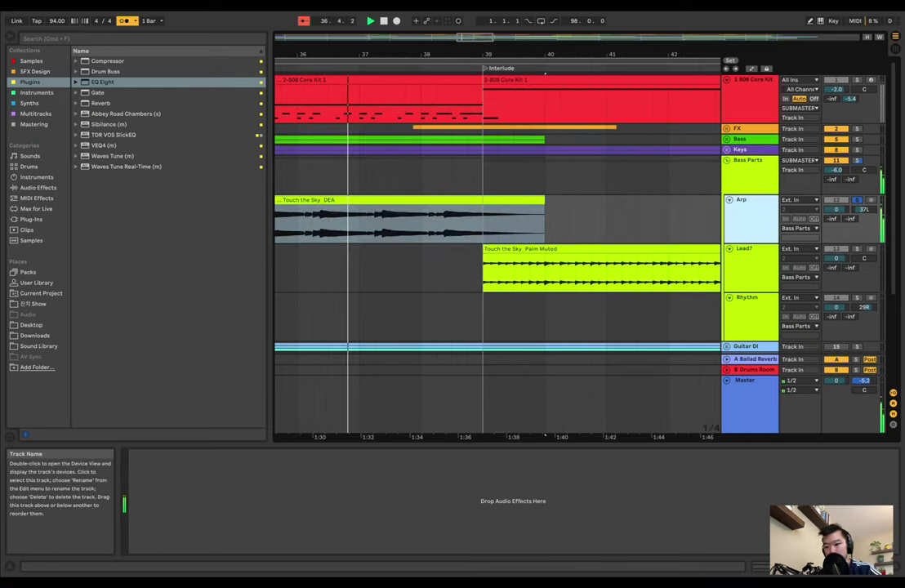
key(Tab)
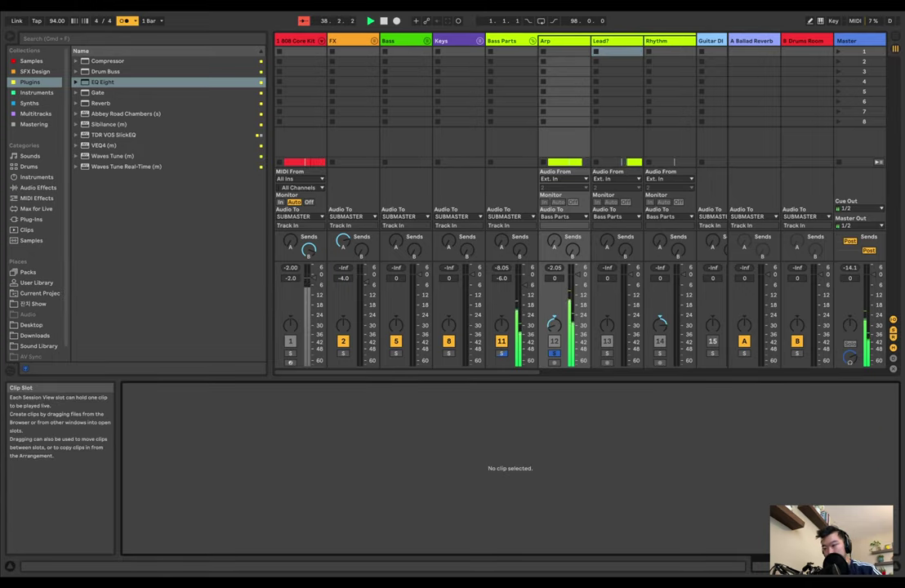
click(607, 41)
key(shift+Tab)
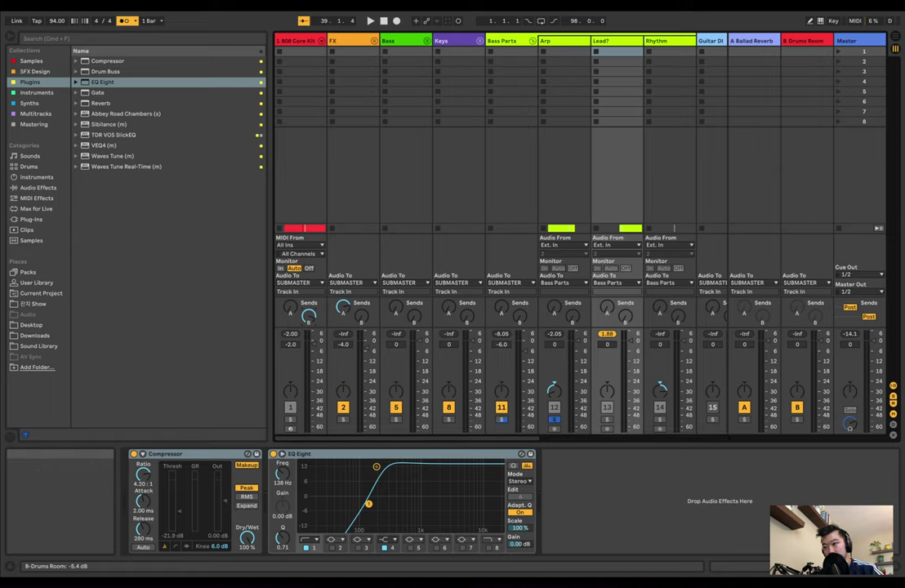
click(557, 41)
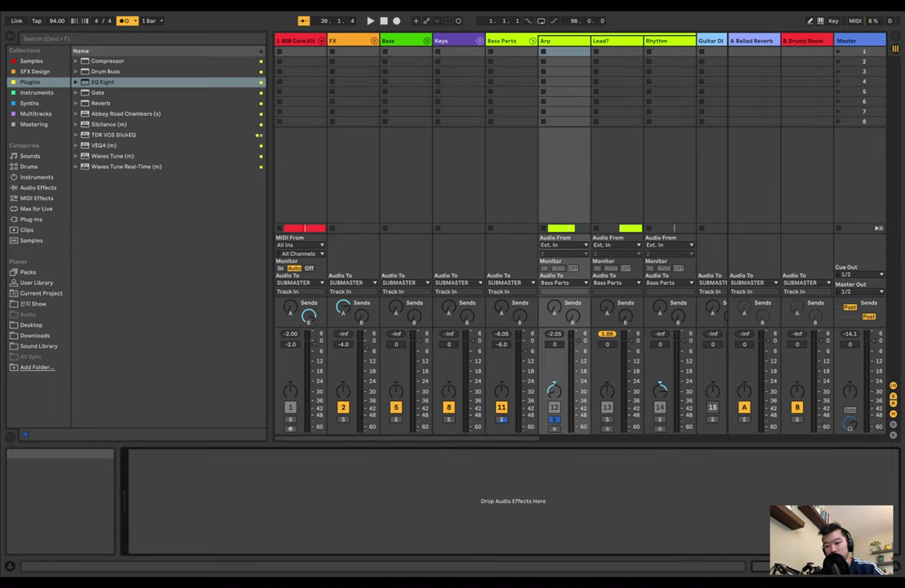
key(super+v)
key(space)
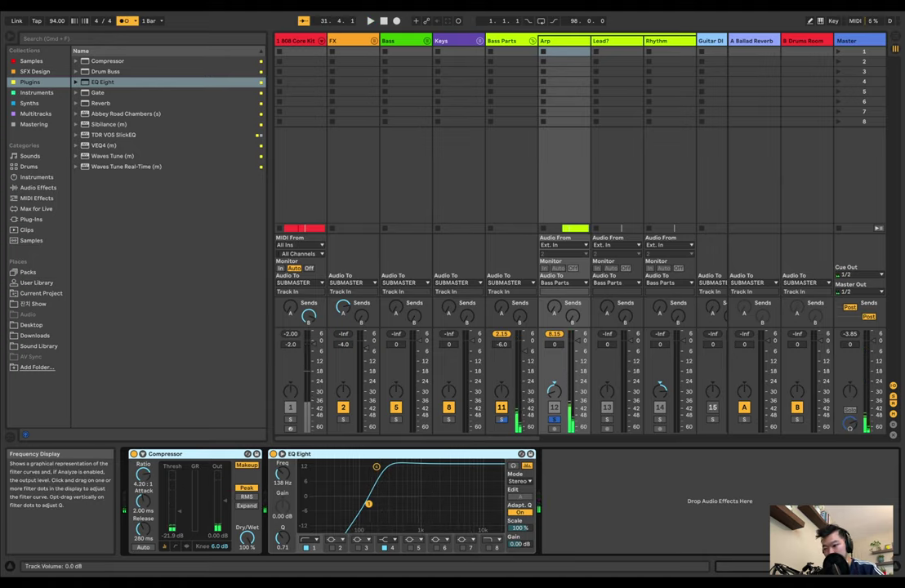
key(space)
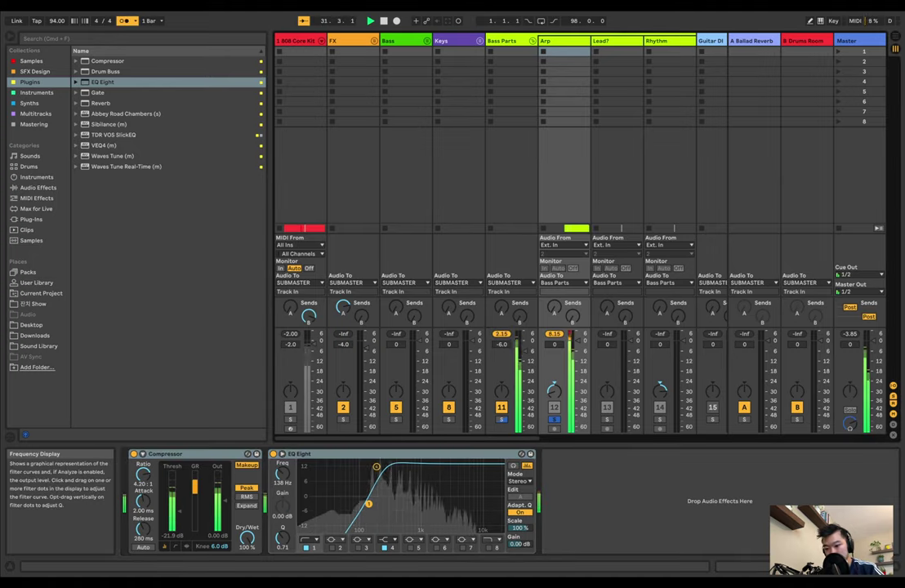
Step: On the Arp track, set EQ Eight filter 4 to 495 Hz, 7.31 dB, and the Compressor to 19.7 ms attack, 582 ms release
drag(377, 466, 375, 476)
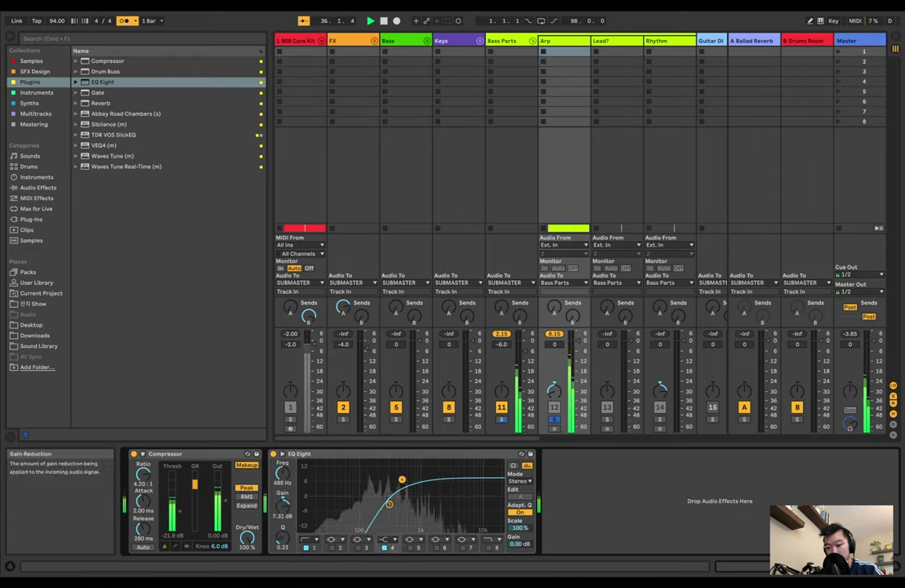
drag(143, 501, 143, 488)
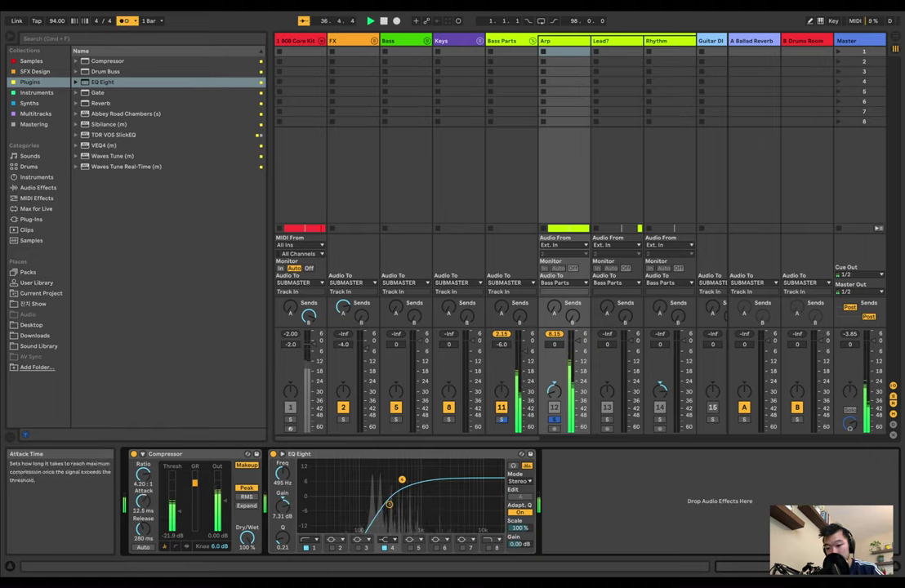
drag(143, 530, 143, 503)
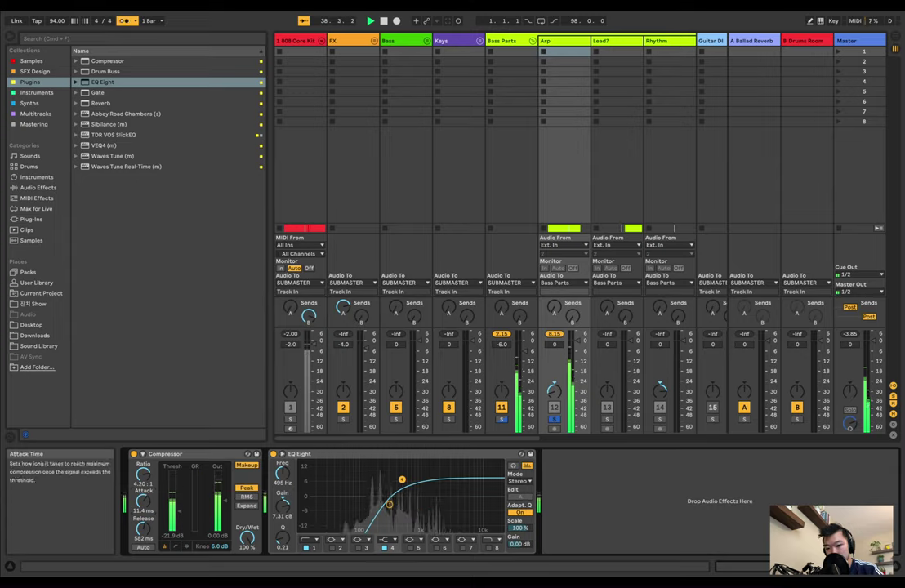
drag(143, 501, 143, 497)
key(space)
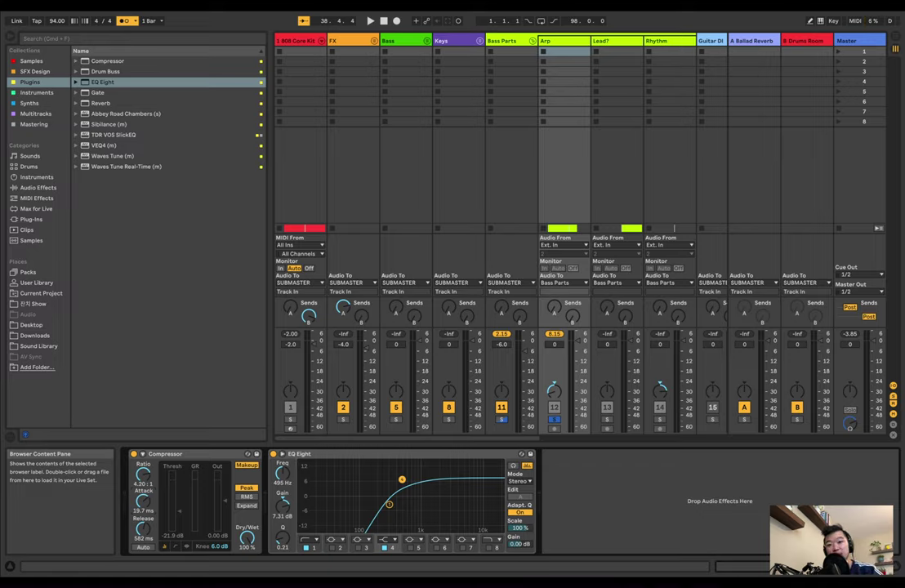
Step: Add a Delay audio effect after the Arp track's EQ Eight and play the part
click(103, 81)
click(39, 188)
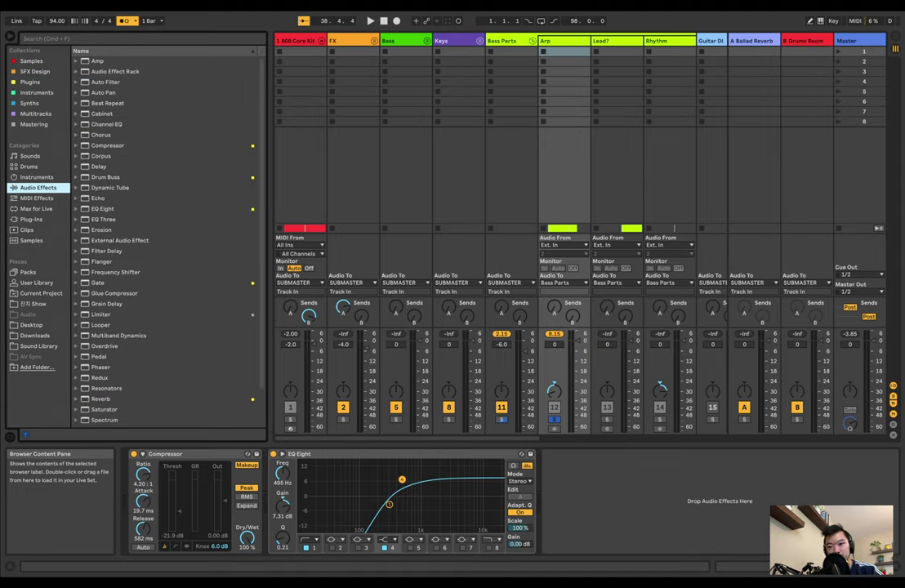
double_click(99, 166)
key(space)
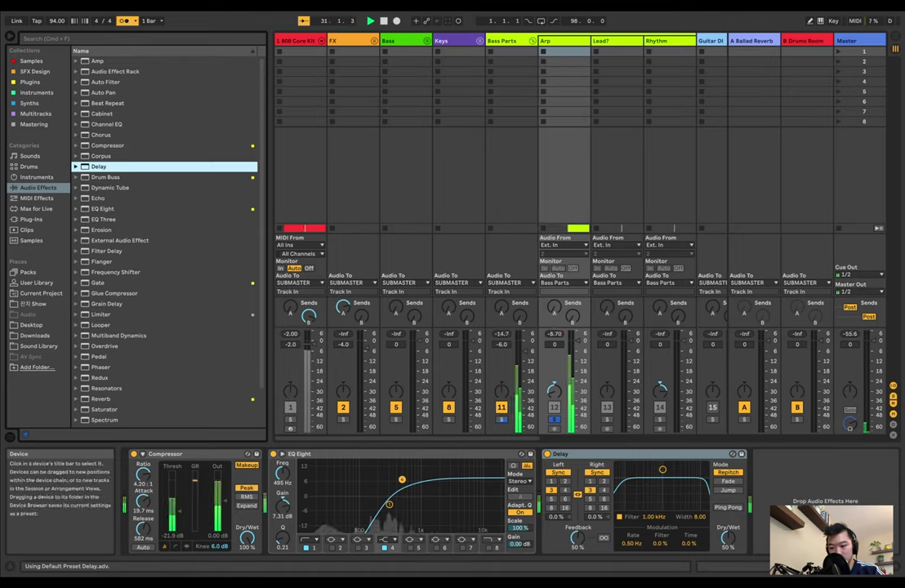
Step: Try Delay divisions of 2 on both channels and 4 on the unlinked right channel, and return both to 3, linked
click(564, 482)
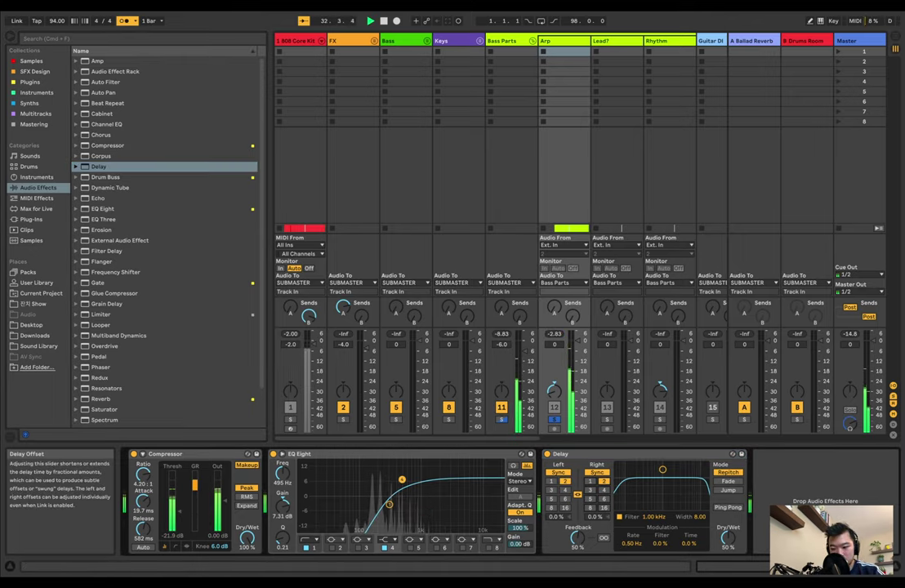
click(578, 495)
click(603, 490)
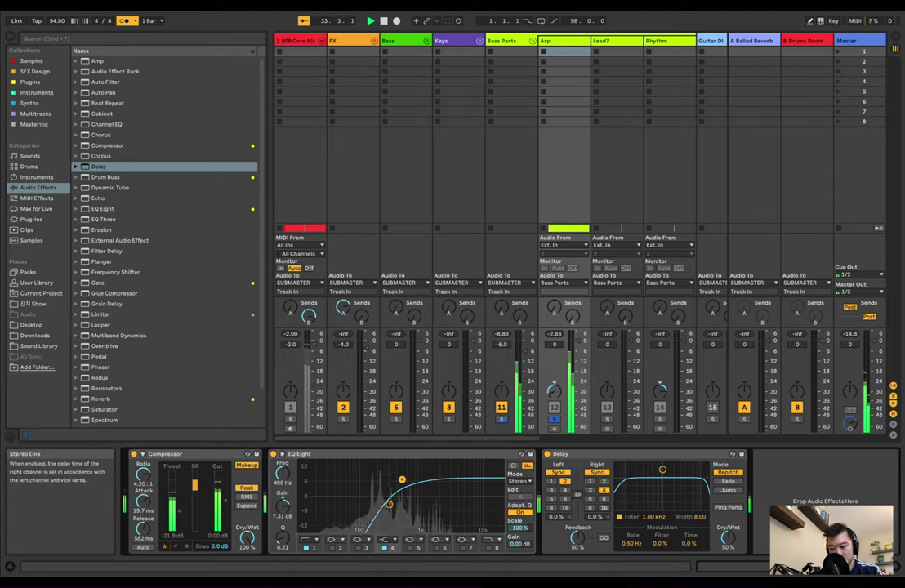
click(591, 490)
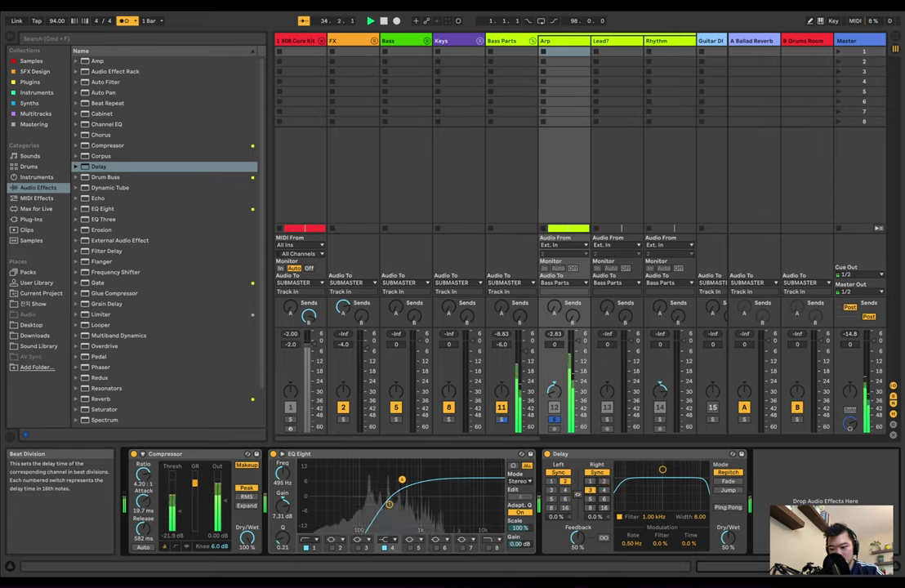
click(551, 490)
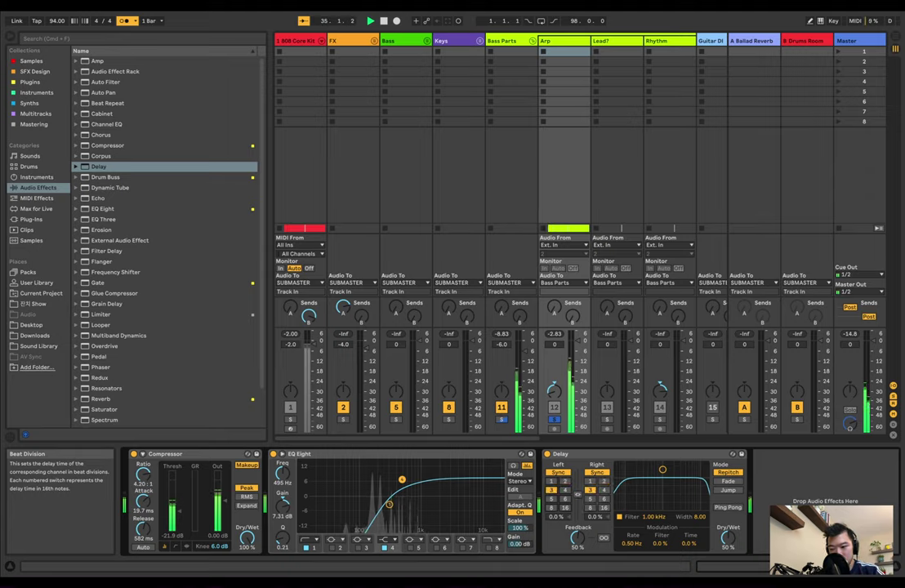
click(578, 494)
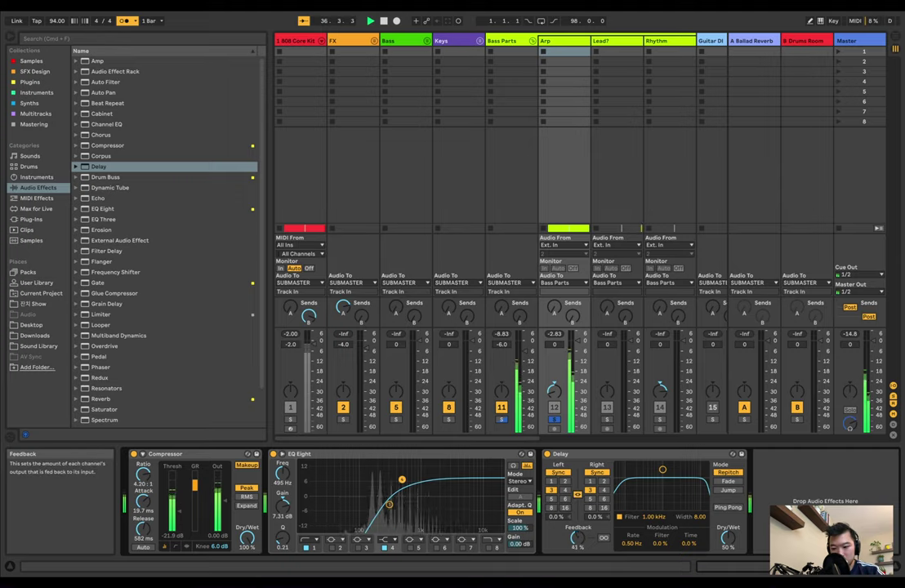
Step: Set the Arp Delay's feedback to 31%, dry/wet to 25%, and offsets to -4.2% left and 11% right during playback
drag(577, 538, 577, 540)
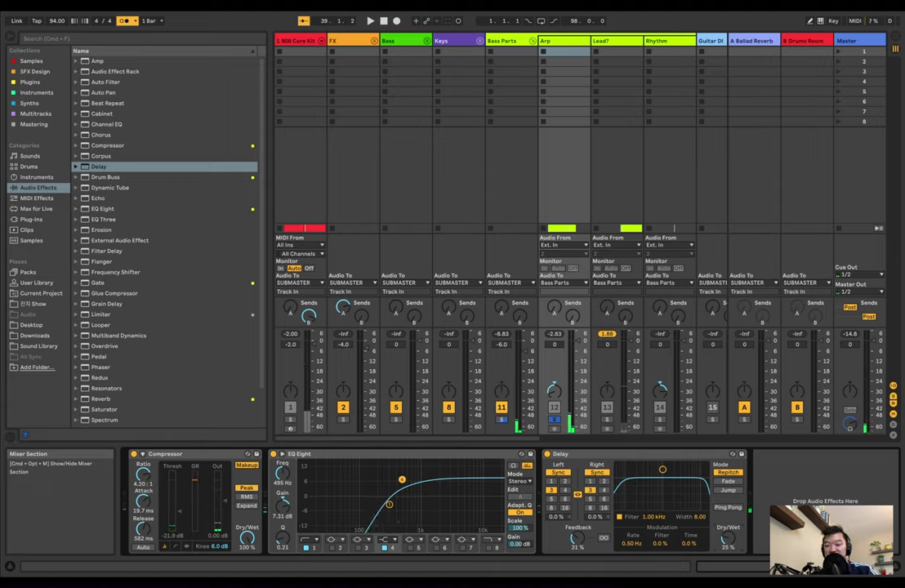
key(space)
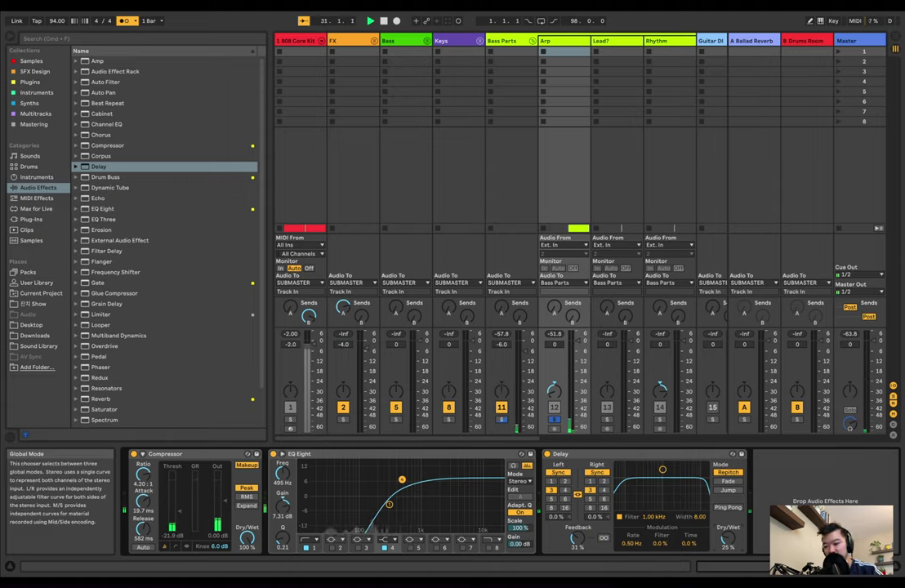
drag(597, 516, 556, 518)
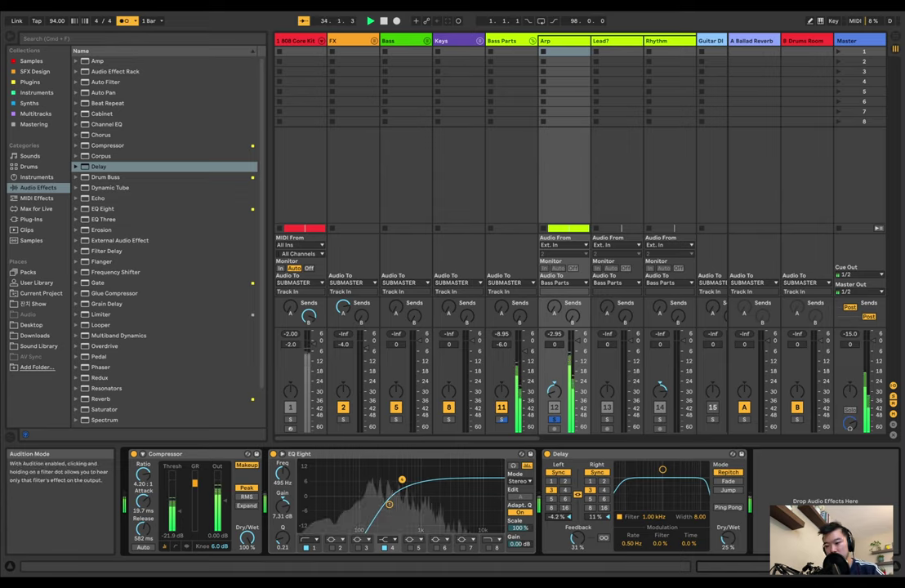
Step: Unsolo the Bass Parts group and Arp track, and play the full mix in the arrangement from 29.4.1
key(Tab)
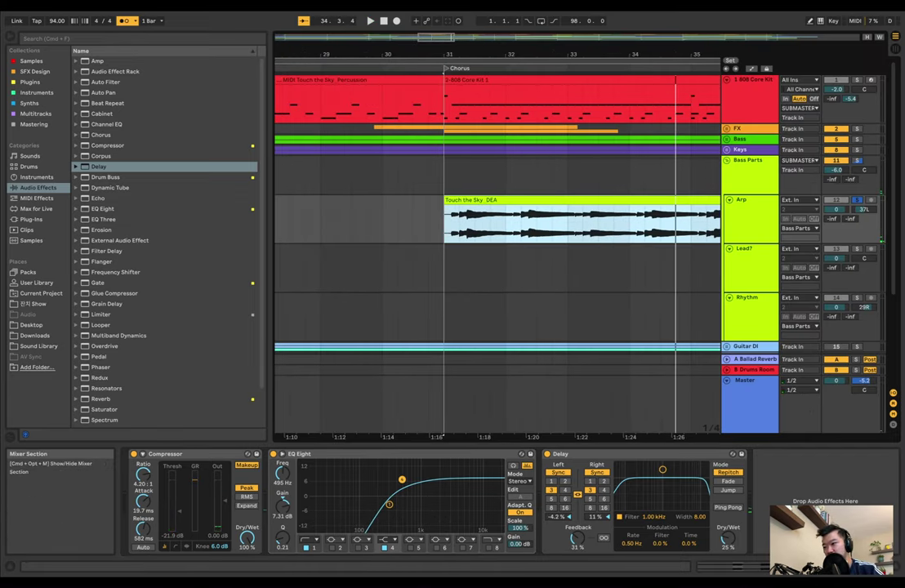
click(857, 161)
click(367, 219)
key(space)
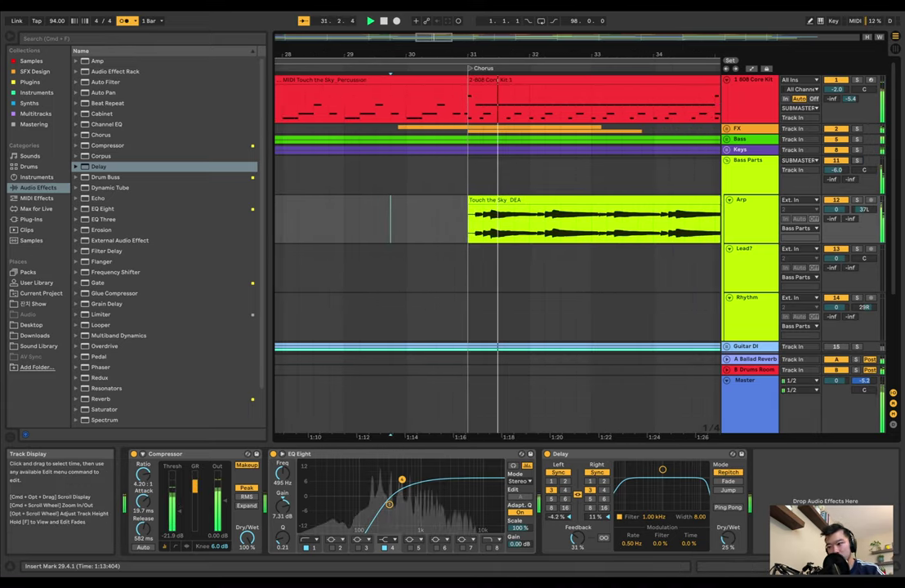
Step: In the session mixer, lower the 1 808 Core Kit track's volume to -12 dB during playback
key(Tab)
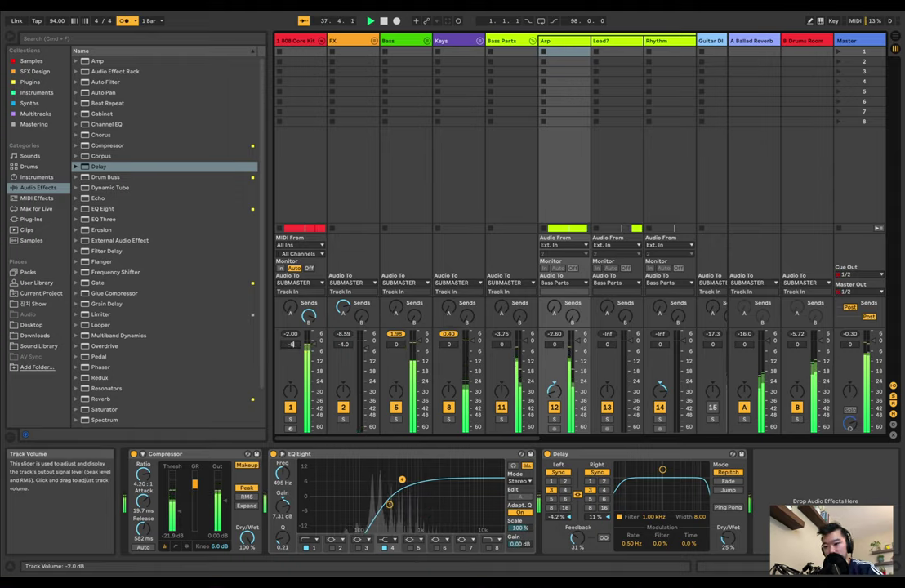
key(Return)
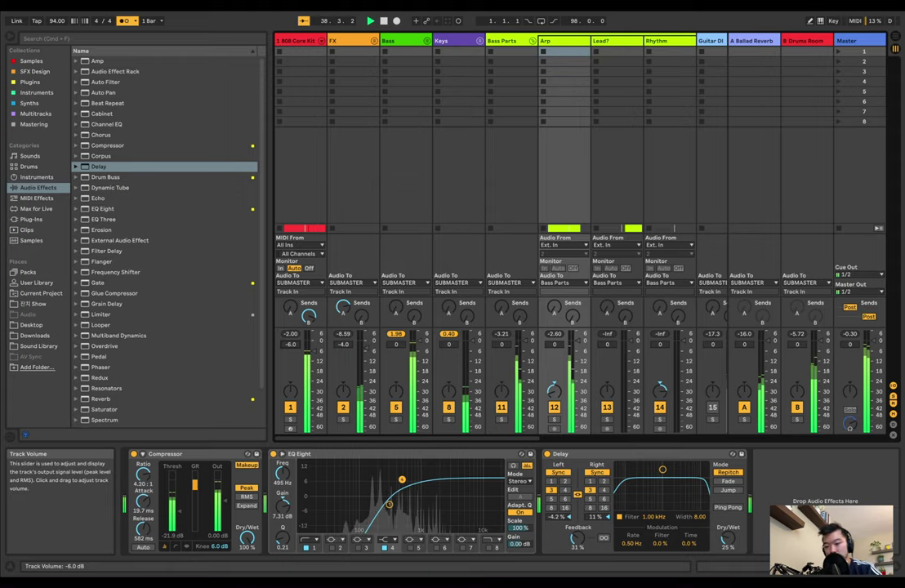
text(-9)
key(Return)
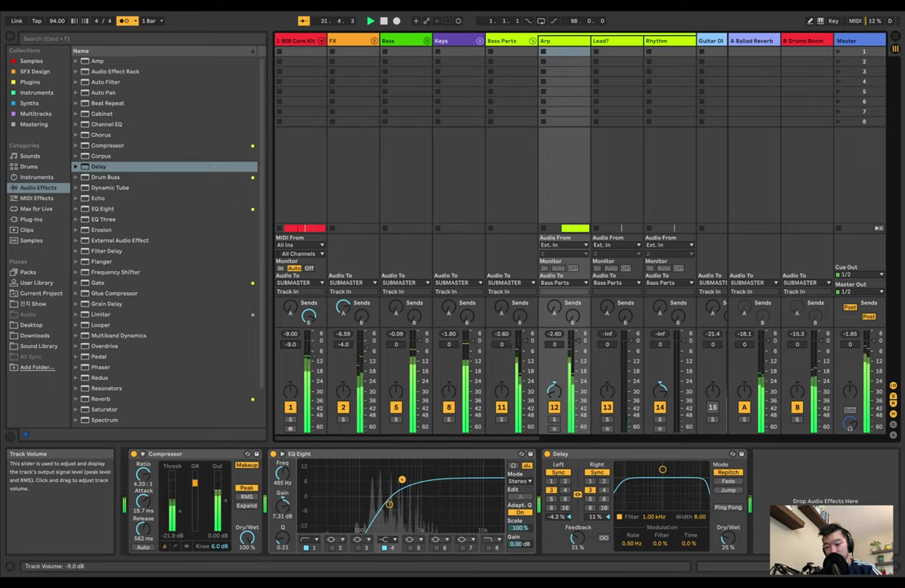
drag(314, 357, 314, 361)
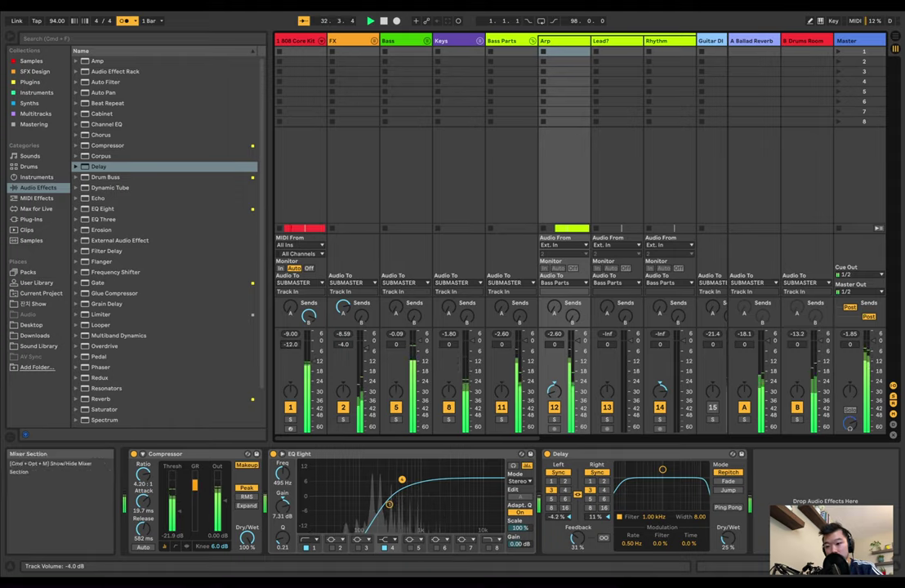
Step: Set the FX track's volume to -16 dB and the Bass and Keys volumes to -12 dB, and stop playback
click(344, 345)
text(-16)
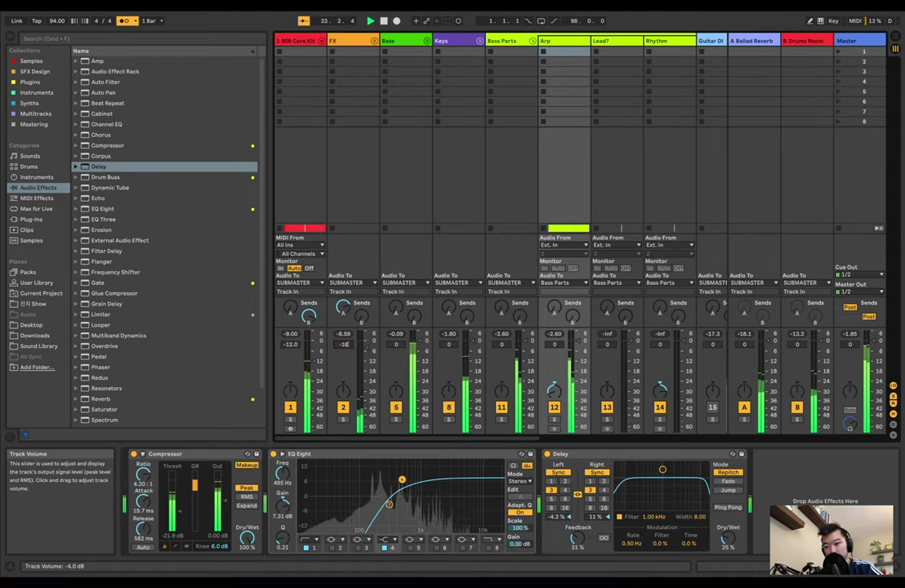
key(Return)
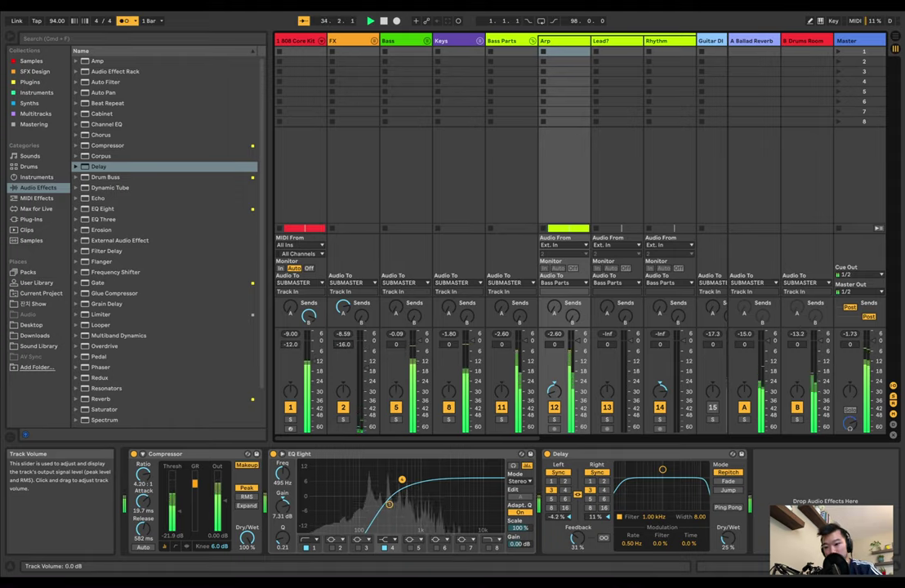
click(397, 344)
text(-12)
key(Return)
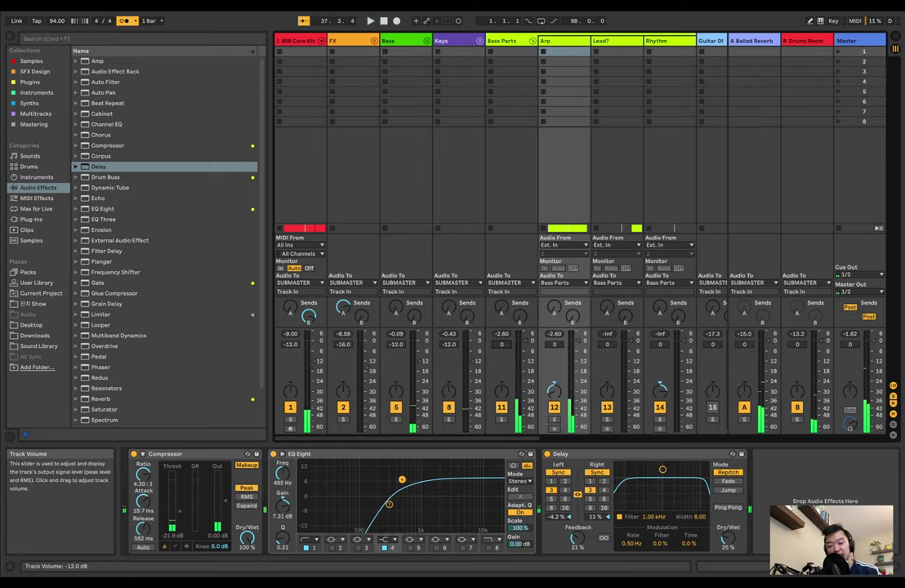
key(space)
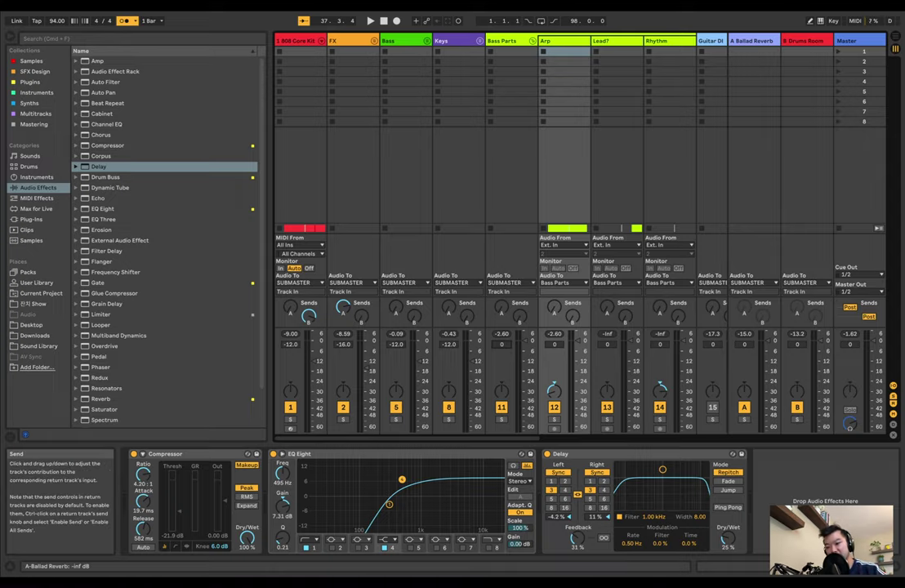
scroll(486, 253, right, 1)
scroll(486, 254, left, 1)
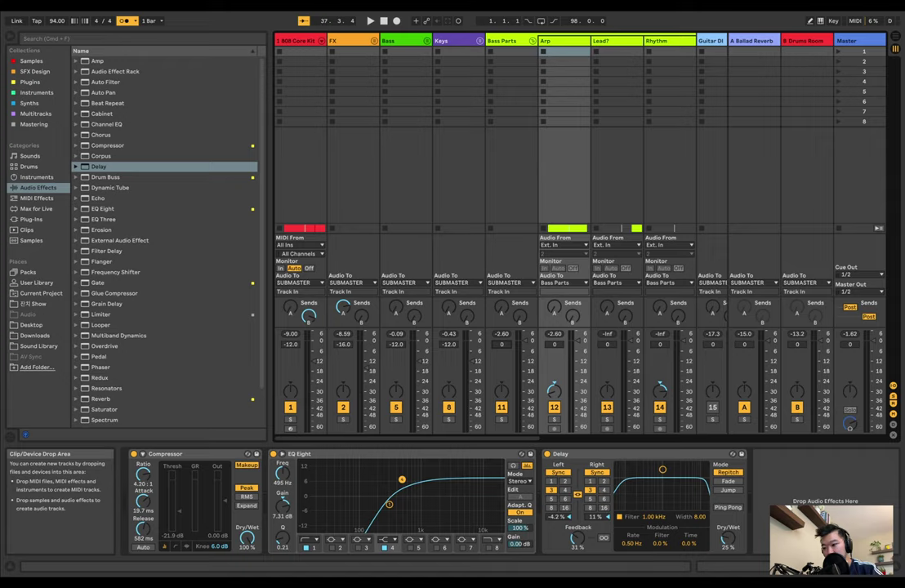
scroll(487, 180, right, 5)
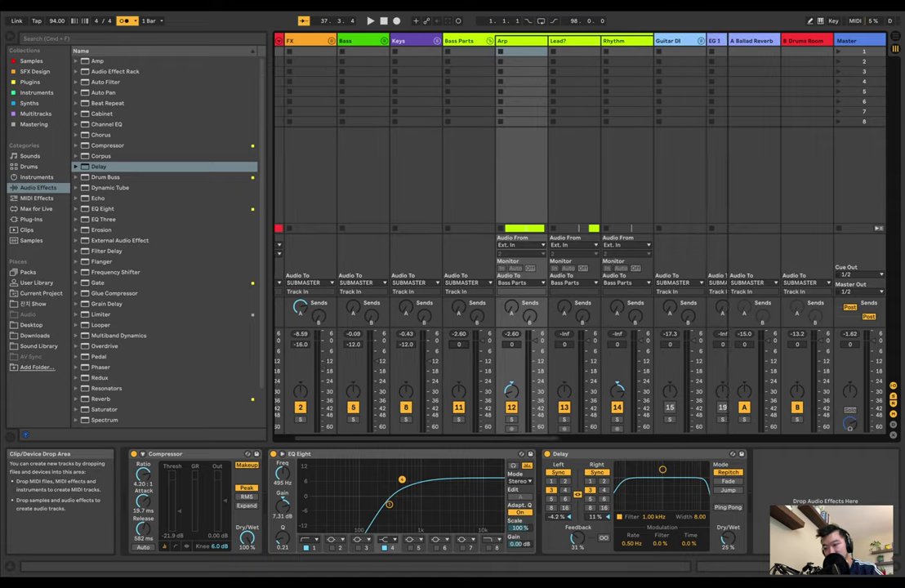
scroll(487, 179, left, 5)
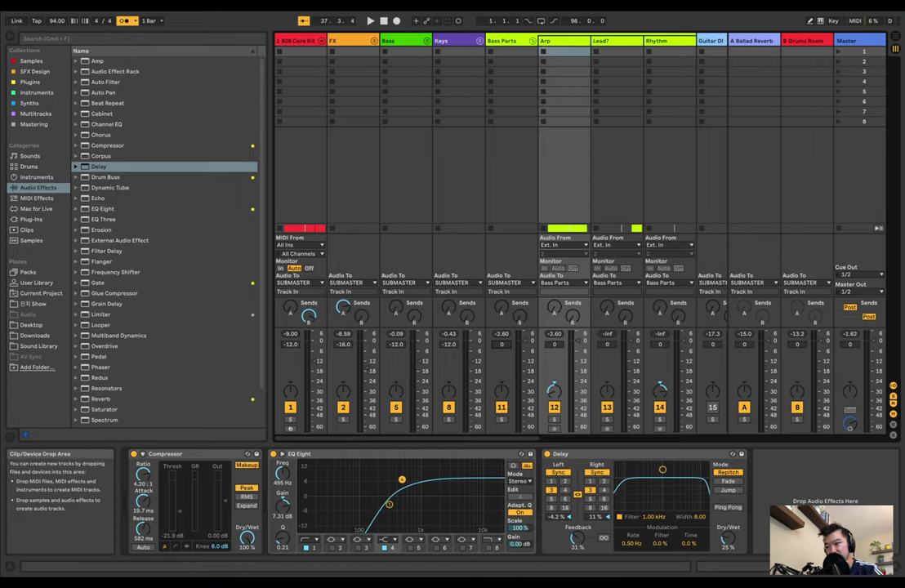
Step: In the arrangement, solo the Bass Parts group and its Rhythm track and play the Strumming clip from 47.1.1
key(Tab)
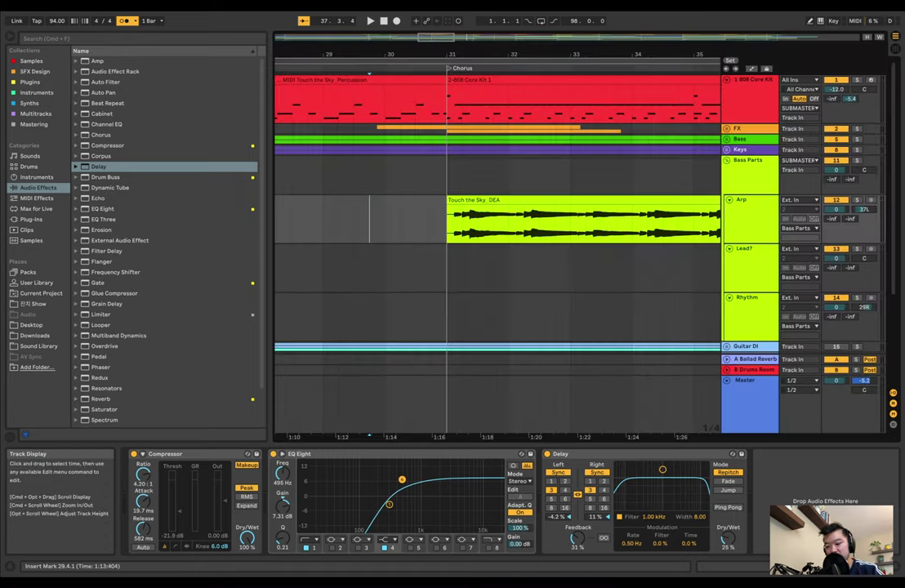
scroll(462, 221, down, 4)
scroll(462, 221, right, 6)
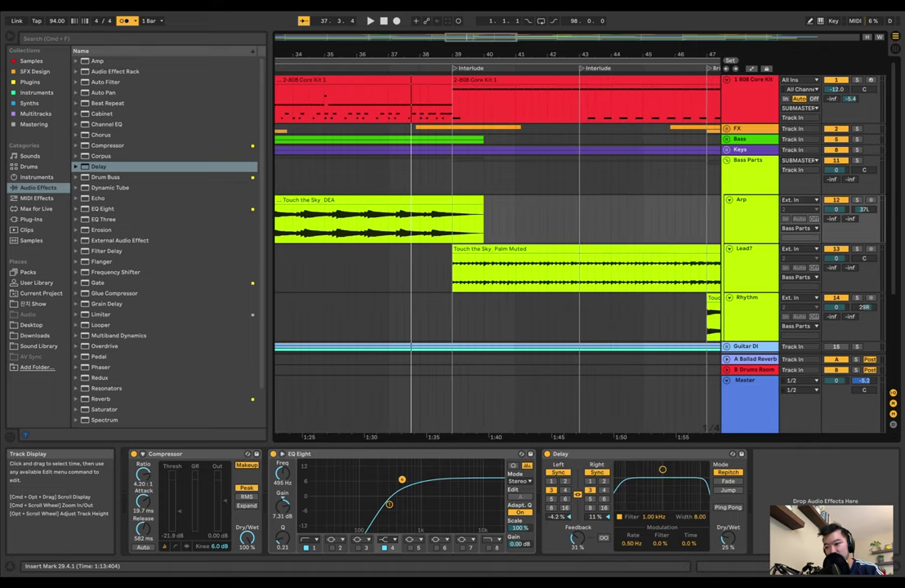
scroll(463, 269, right, 2)
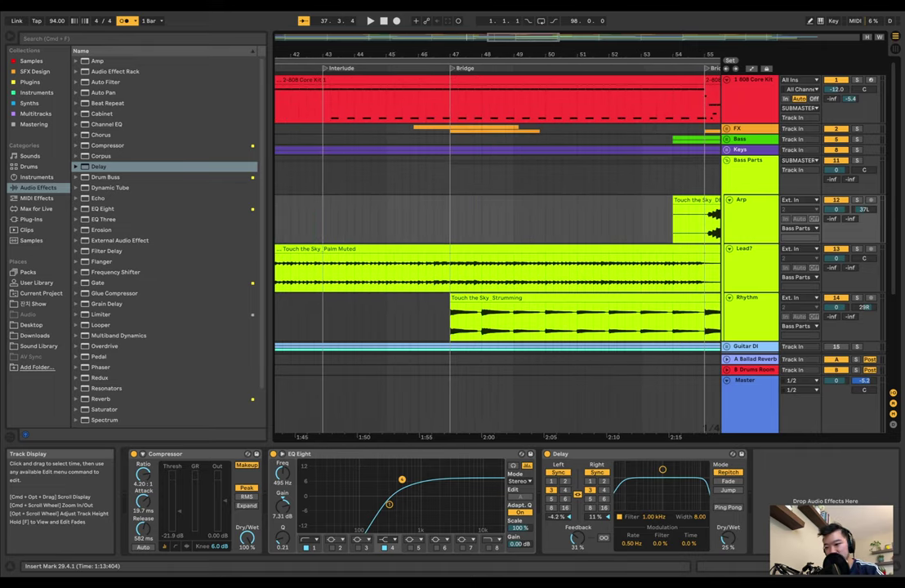
click(450, 321)
key(space)
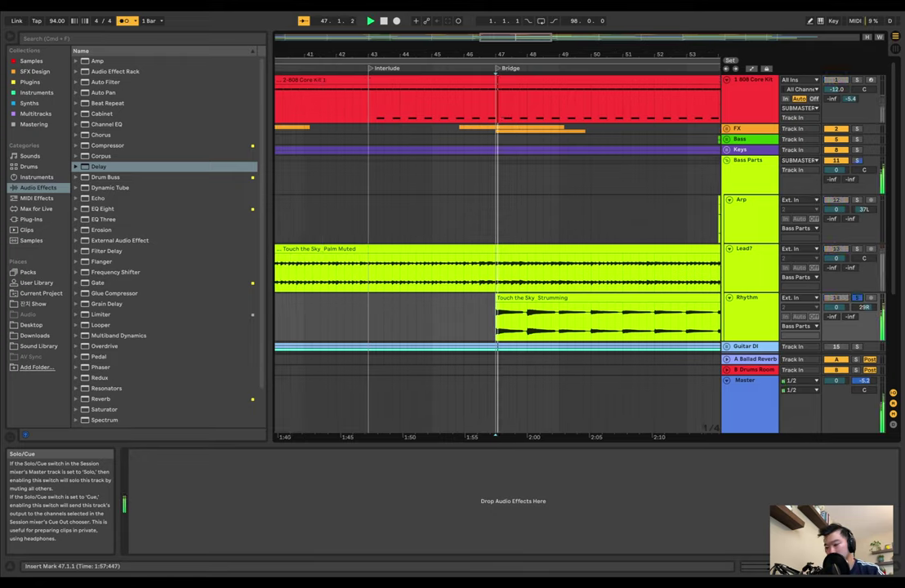
Step: Audition the soloed Rhythm track further along its Strumming clip, playing from 60.1.1 in the second Bridge
scroll(498, 270, right, 2)
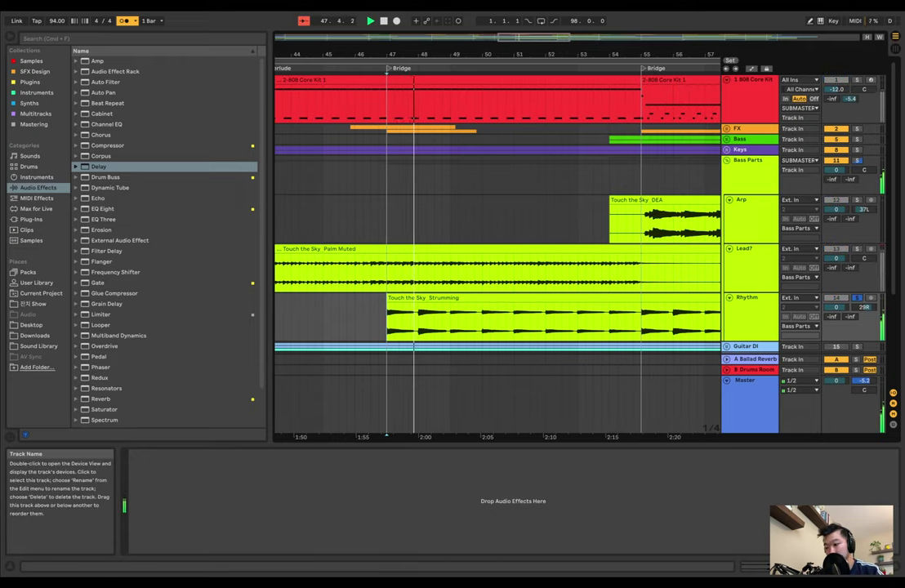
click(748, 314)
scroll(556, 320, right, 2)
click(556, 321)
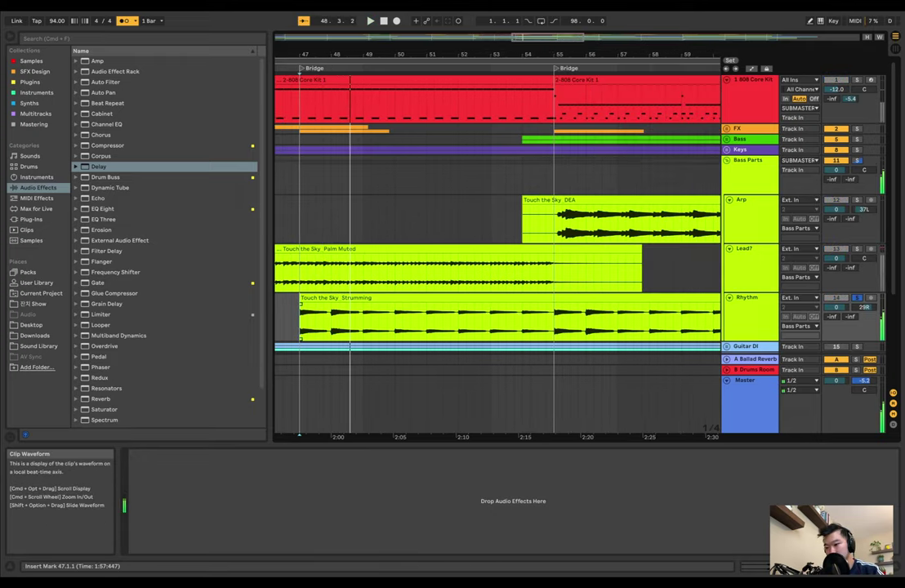
key(space)
key(space)
scroll(607, 320, right, 2)
click(607, 320)
key(space)
key(space)
scroll(606, 321, right, 1)
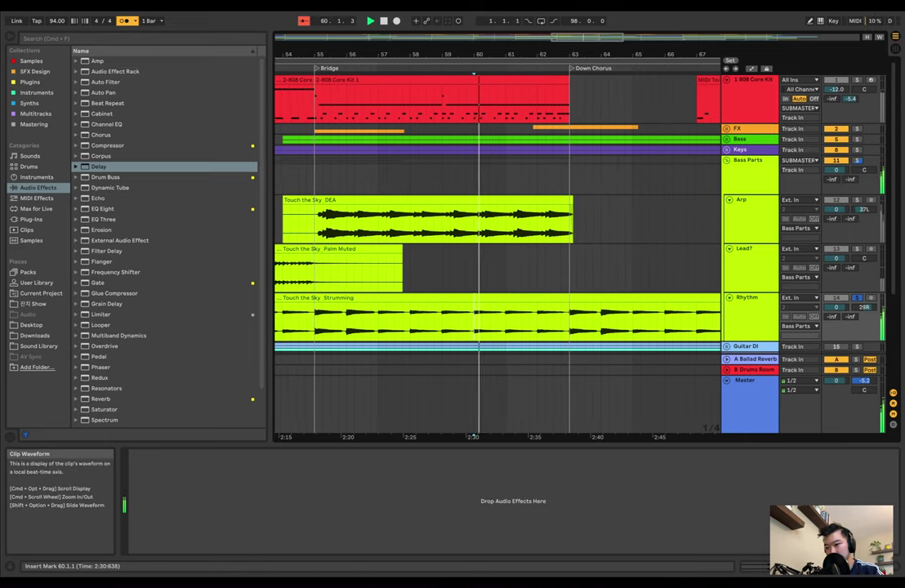
Step: Solo the Arp track instead of Rhythm and play its DEA clip from 59.4.1 for comparison
key(space)
click(465, 222)
click(857, 200)
key(space)
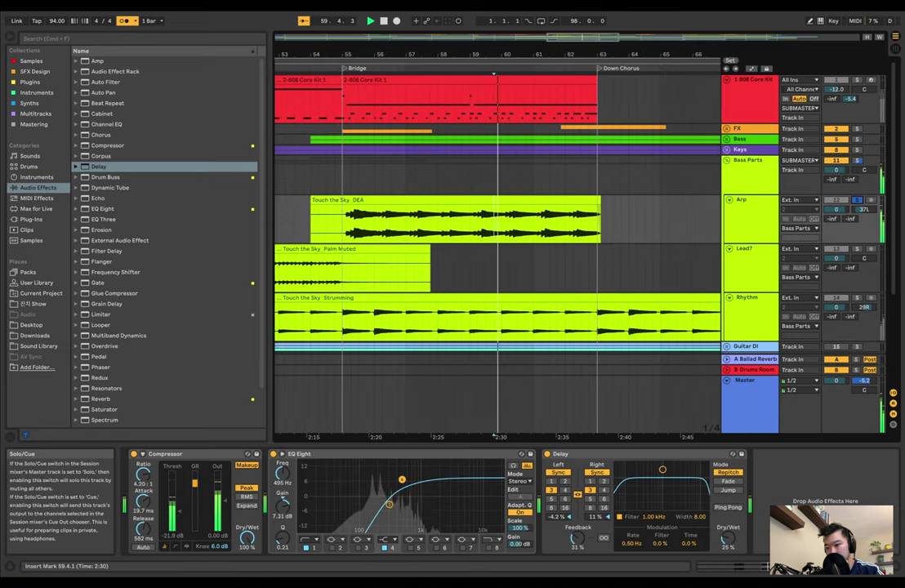
key(space)
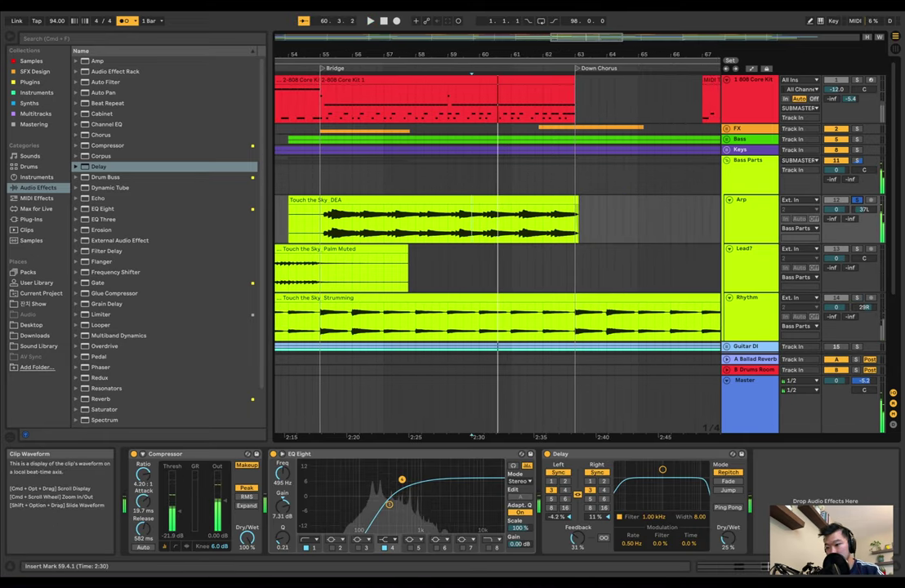
Step: Solo the Rhythm track again and audition its Strumming clip from 61.2.1 and from 68.2.1 in the Down Chorus
click(520, 320)
key(space)
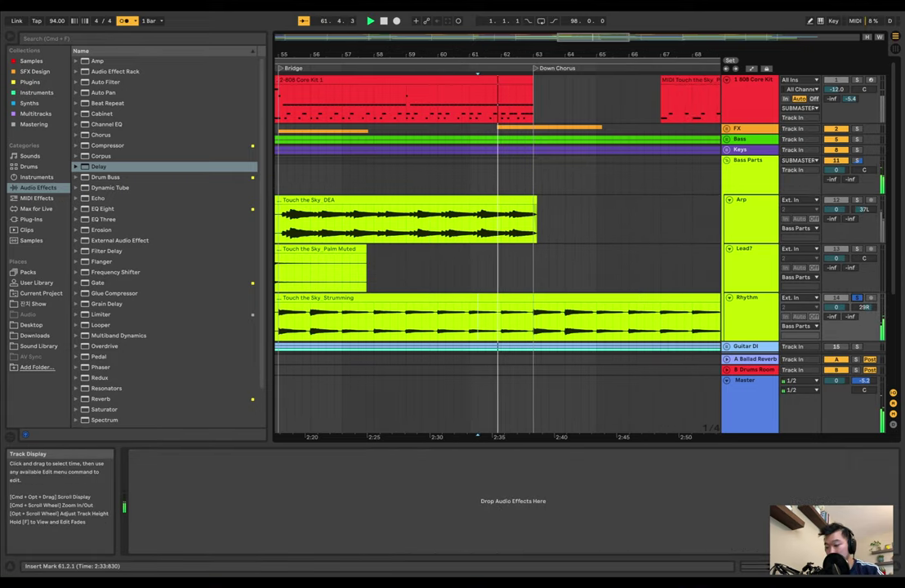
key(space)
click(564, 320)
key(space)
scroll(564, 320, right, 3)
key(space)
click(539, 320)
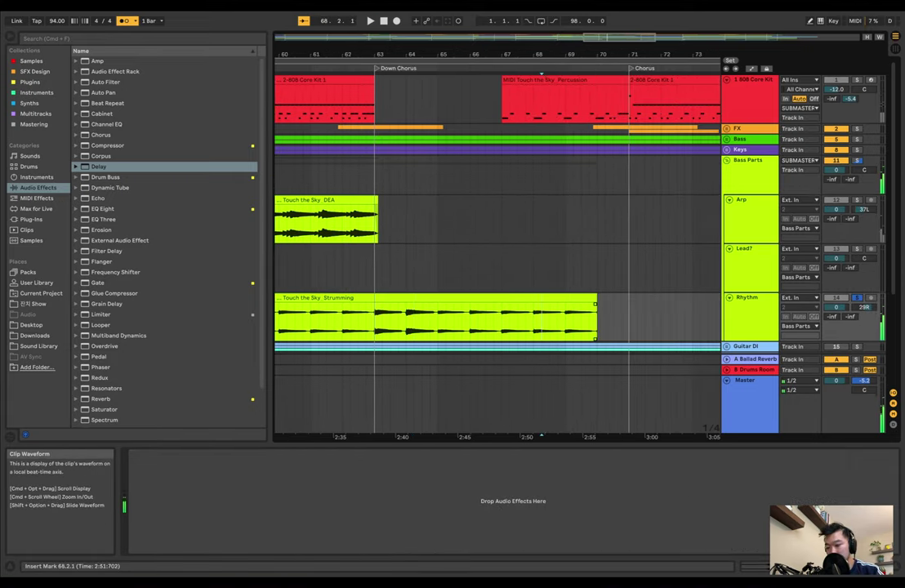
key(space)
Step: Place the playback start at 48.4.1 near the beginning of the Rhythm track's Strumming clip
scroll(539, 311, left, 4)
scroll(523, 309, left, 5)
key(space)
click(457, 309)
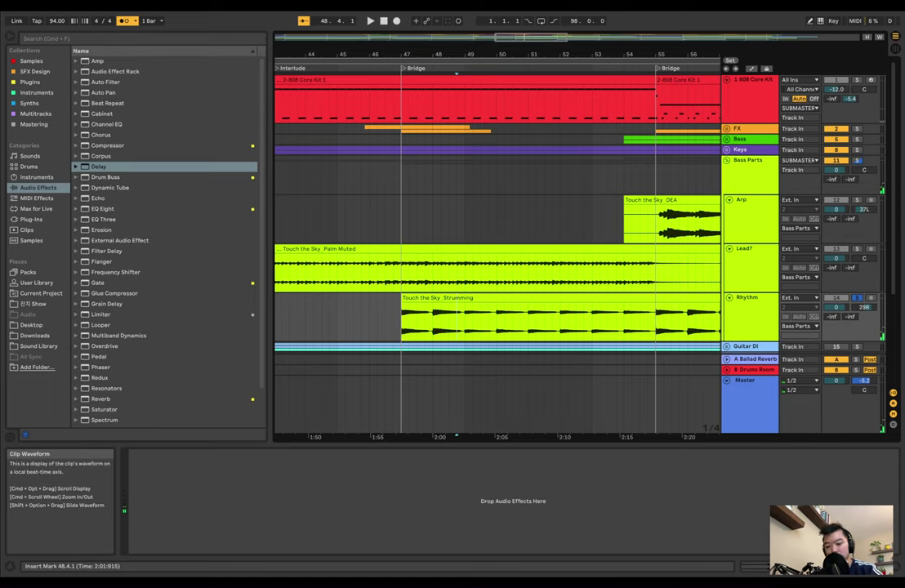
Step: Select the Rhythm track in the session mixer and add a default Compressor to it
key(Tab)
scroll(616, 176, right, 2)
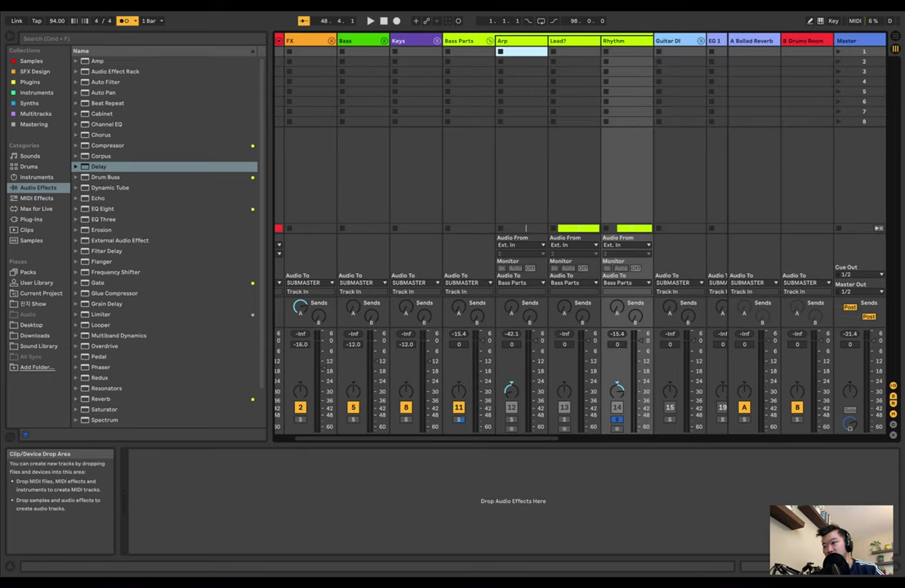
click(617, 41)
click(108, 145)
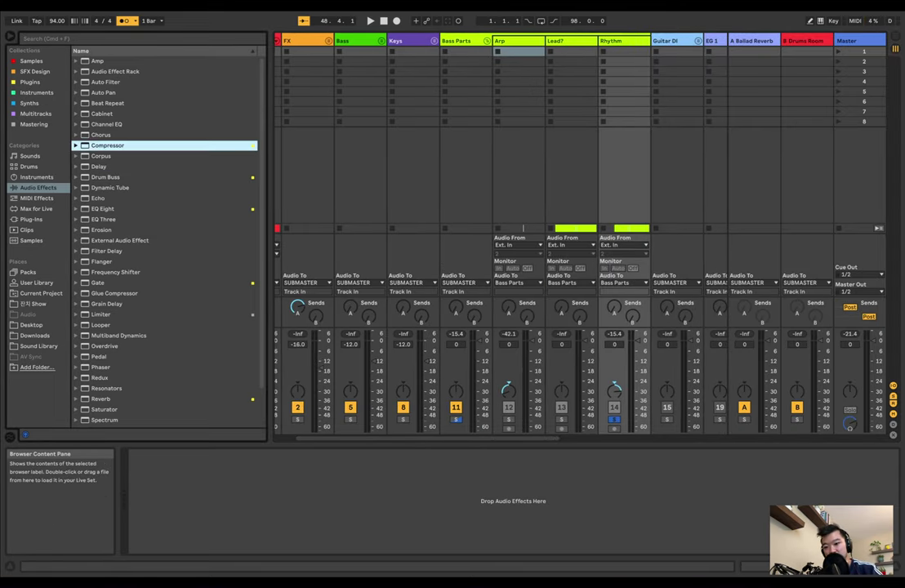
double_click(108, 146)
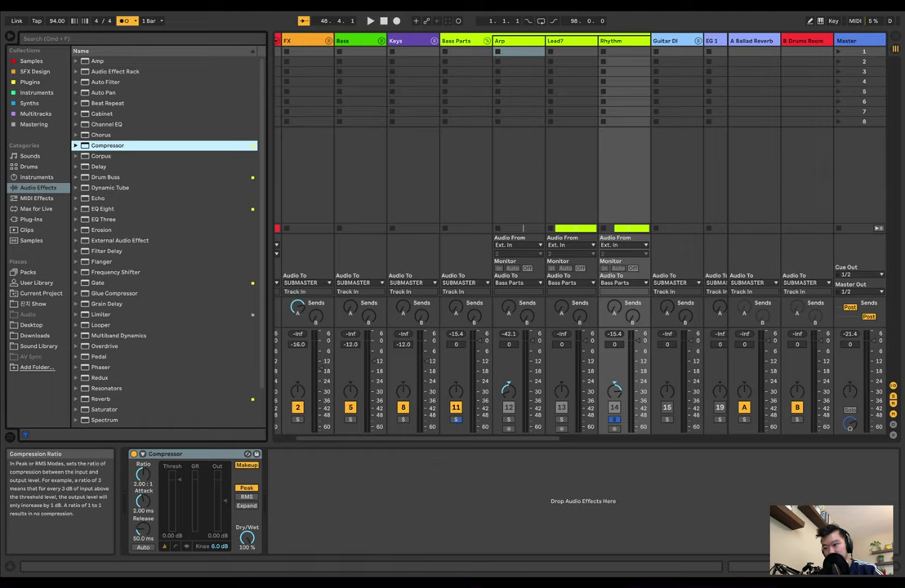
Step: Transfer the Arp track's Compressor with its settings to the Rhythm track and delete Rhythm's default Compressor
click(517, 41)
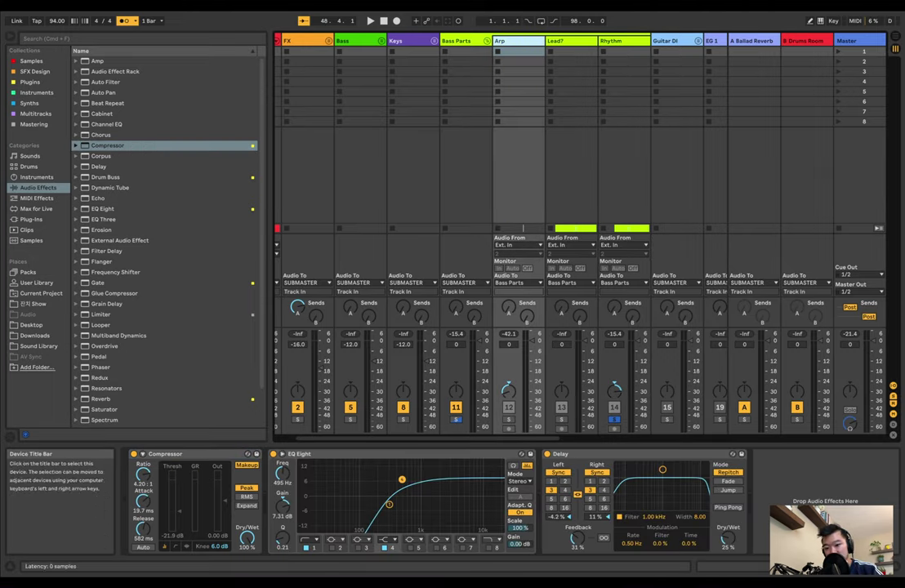
click(164, 453)
drag(163, 454, 623, 180)
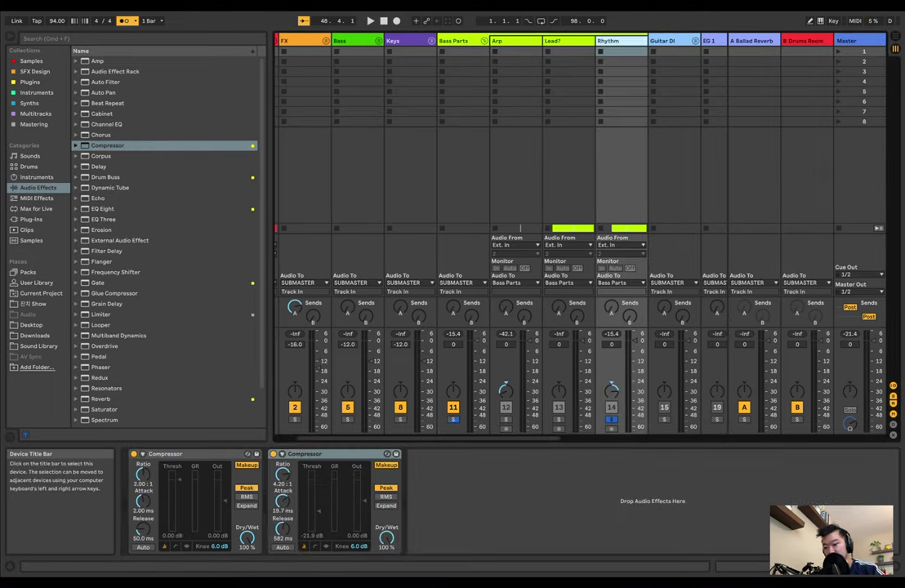
click(188, 455)
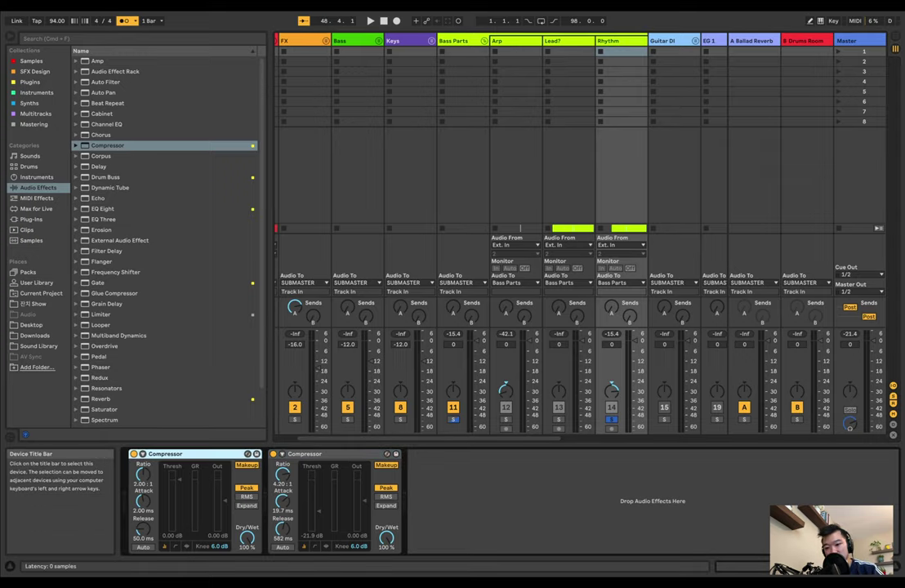
key(Delete)
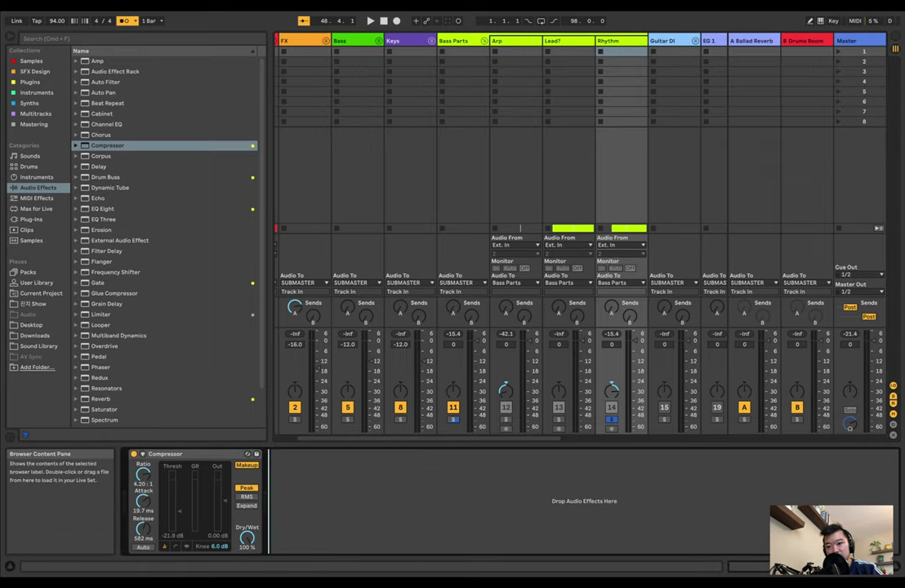
Step: Add an EQ Eight after the Rhythm track's Compressor and start playback
drag(103, 209, 360, 497)
key(space)
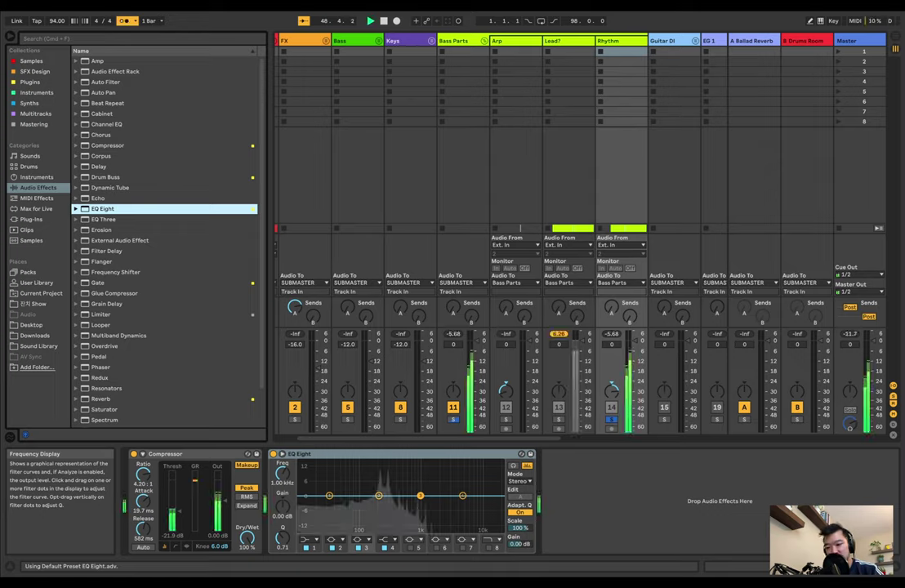
Step: On Rhythm's EQ Eight, make band 1 a low cut at 122 Hz and boost band 3 by 5.08 dB at 1.32 kHz
click(309, 540)
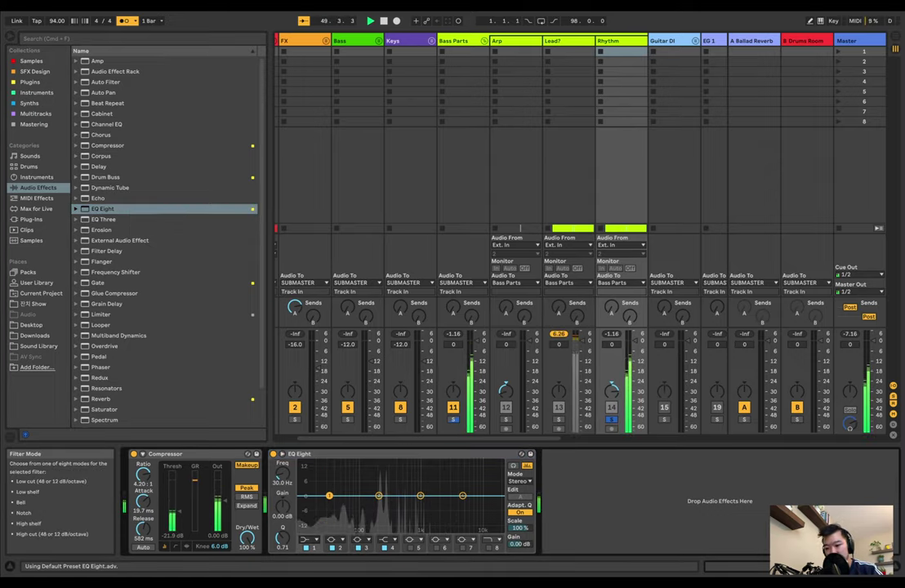
click(307, 539)
click(307, 527)
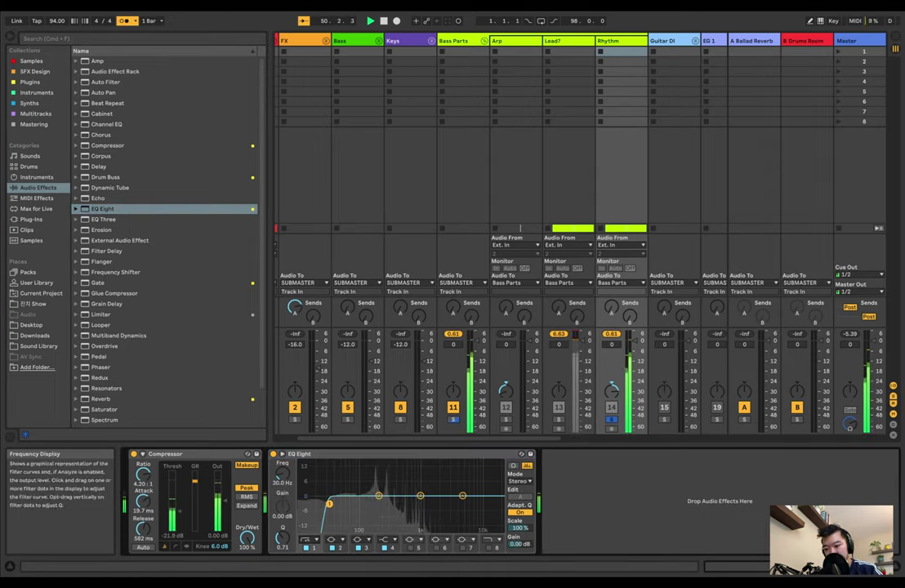
drag(282, 475, 283, 450)
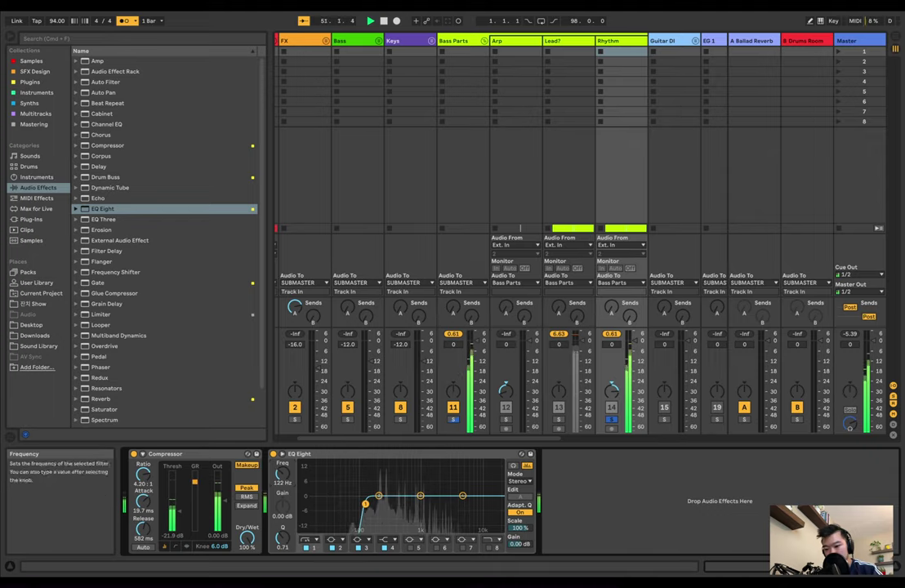
drag(419, 496, 428, 486)
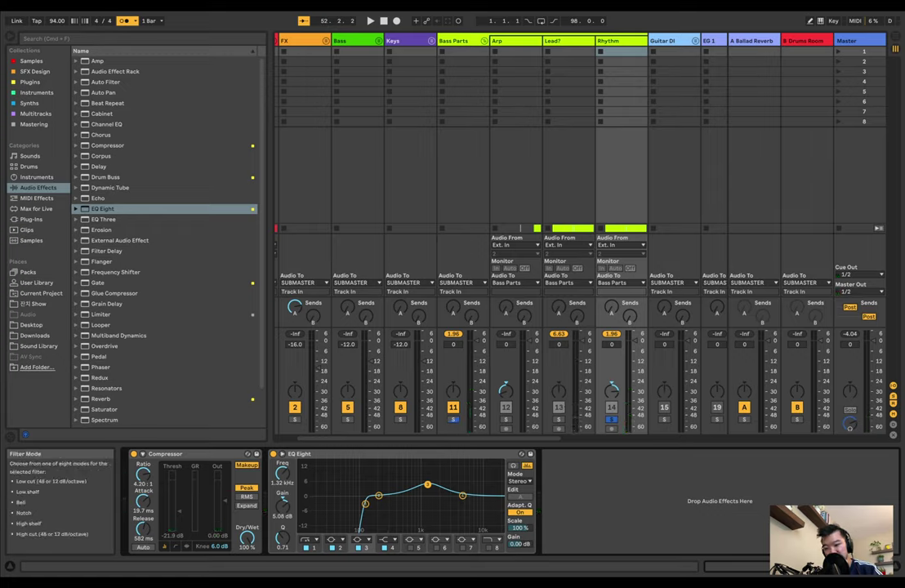
Step: Disable bands 2 and 4 of the Rhythm track's EQ Eight and audition the result
click(334, 548)
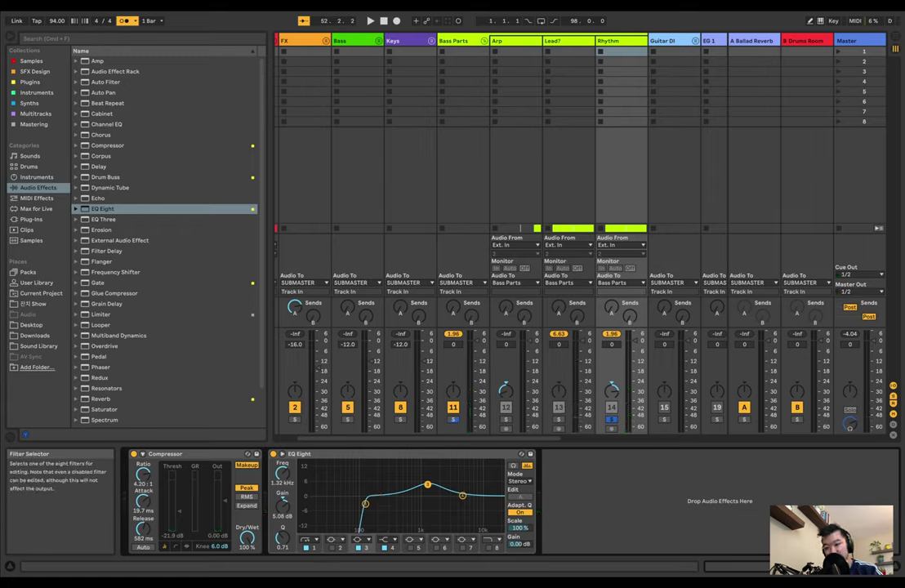
click(384, 548)
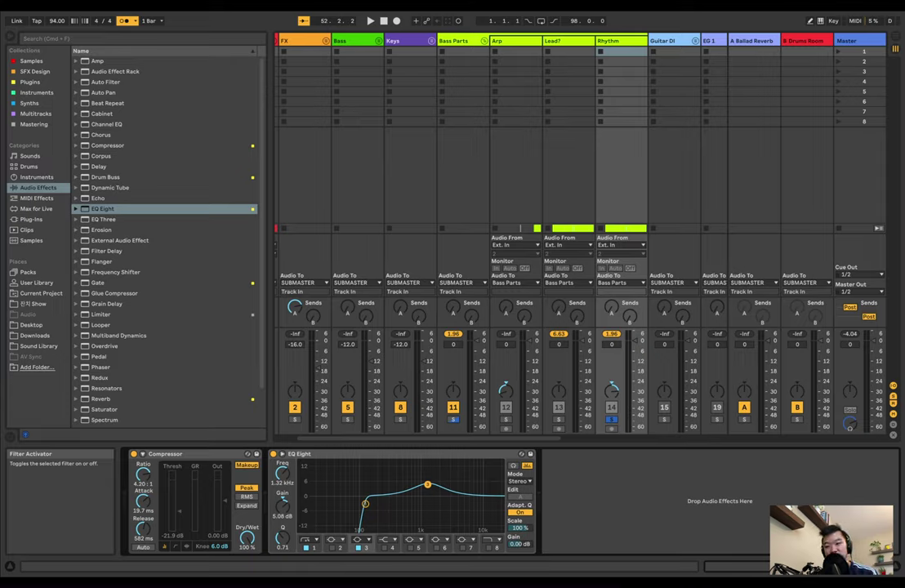
key(space)
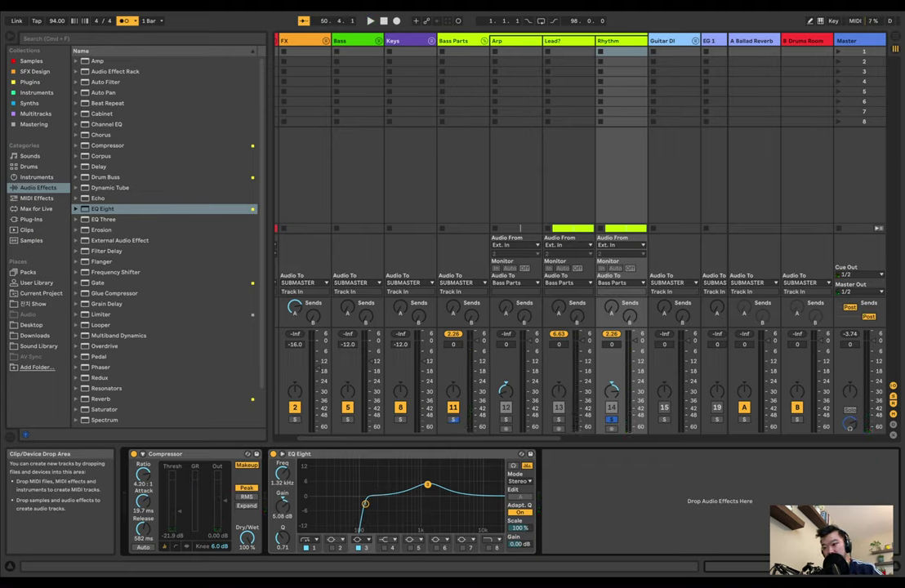
Step: Switch to the arrangement and play from bar 47, where the Rhythm track's strumming clip starts
key(Tab)
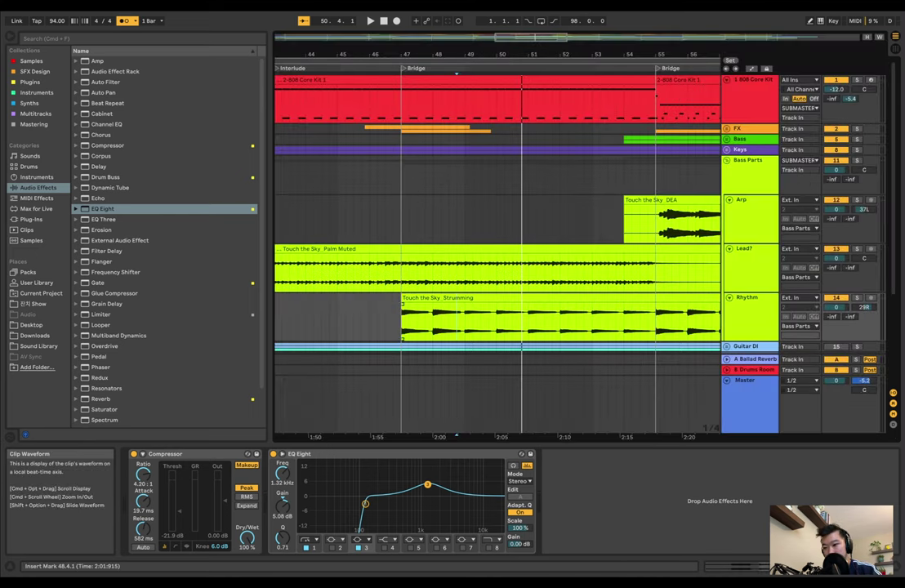
click(400, 317)
key(space)
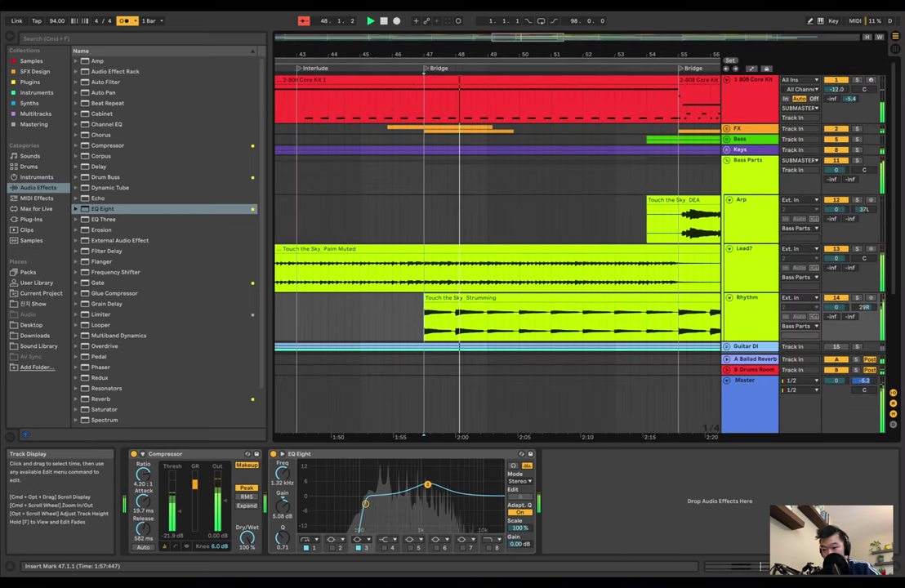
scroll(490, 282, left, 5)
scroll(490, 273, right, 6)
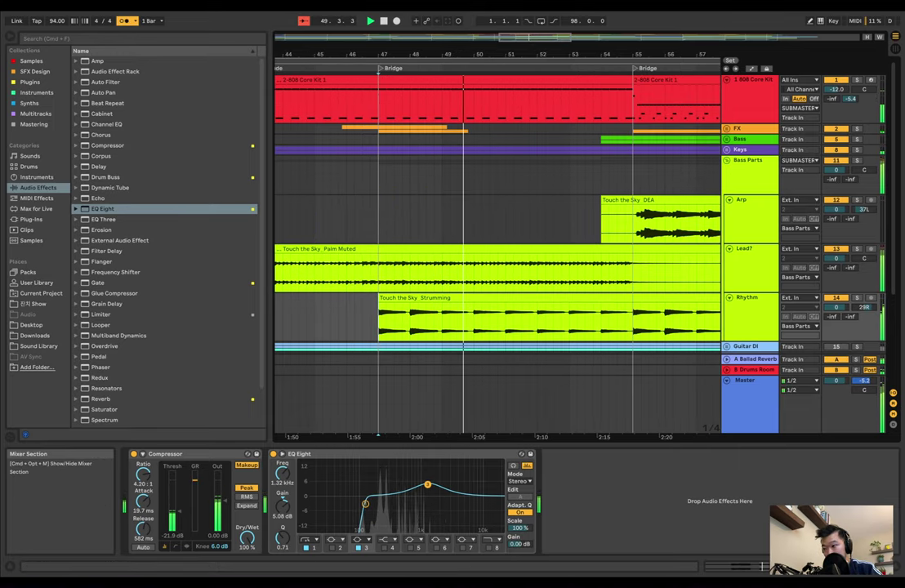
Step: Try the Bass Parts group's volume at -6 dB and at -12 dB during playback
click(835, 170)
text(-6)
key(Return)
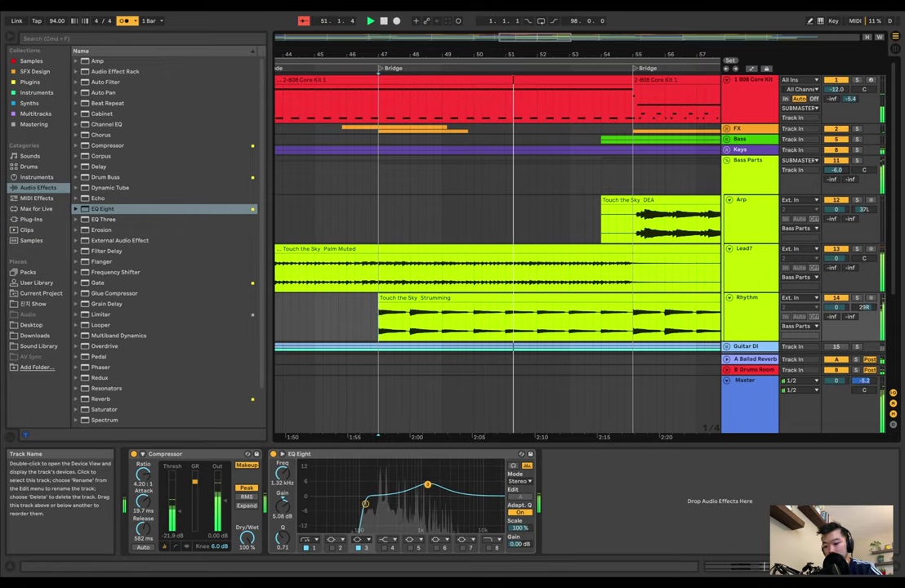
key(Return)
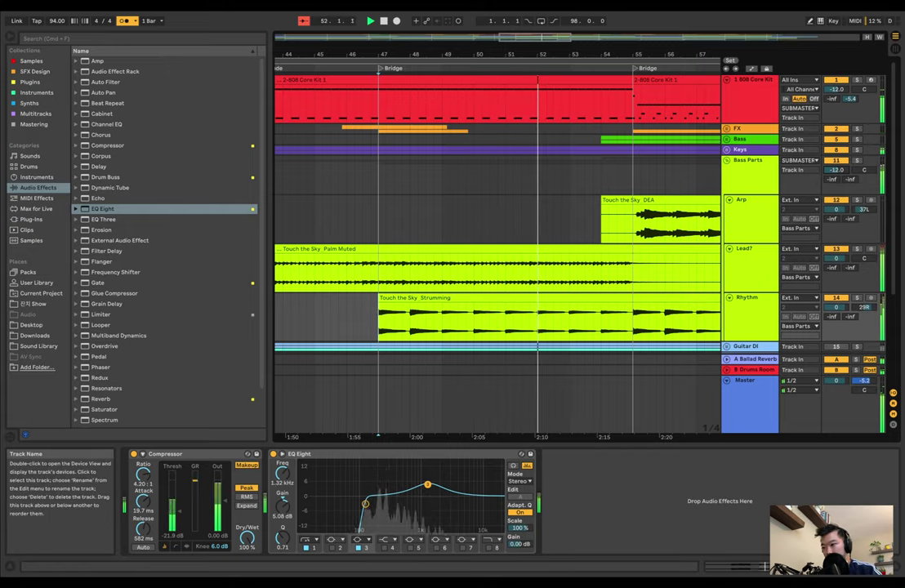
Step: Restart playback from bar 47 and lower the Bass Parts group's volume to -15 dB
click(726, 161)
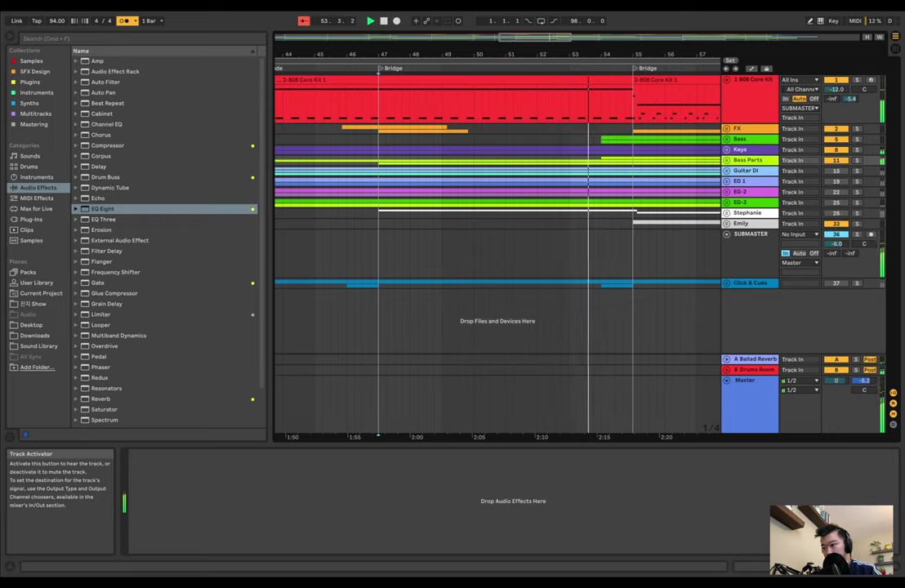
click(726, 161)
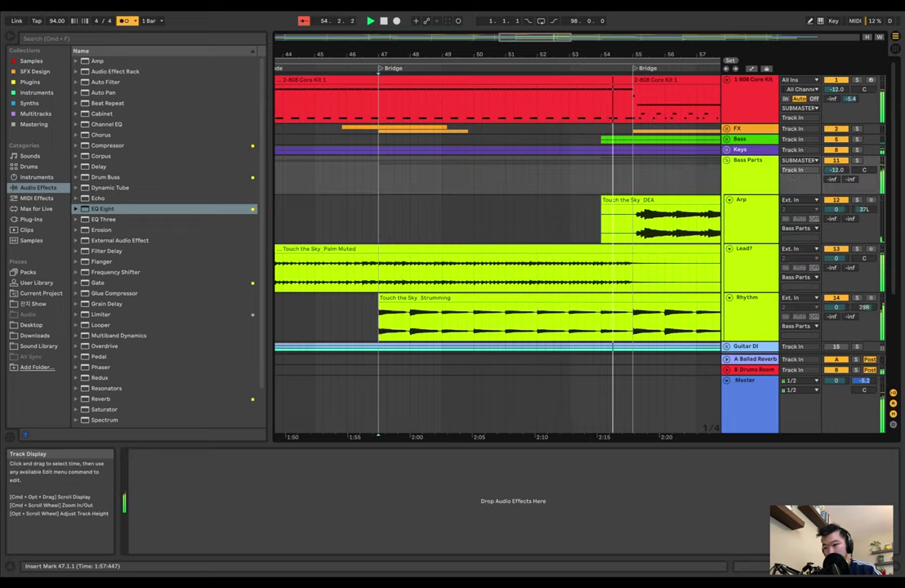
key(Down)
key(space)
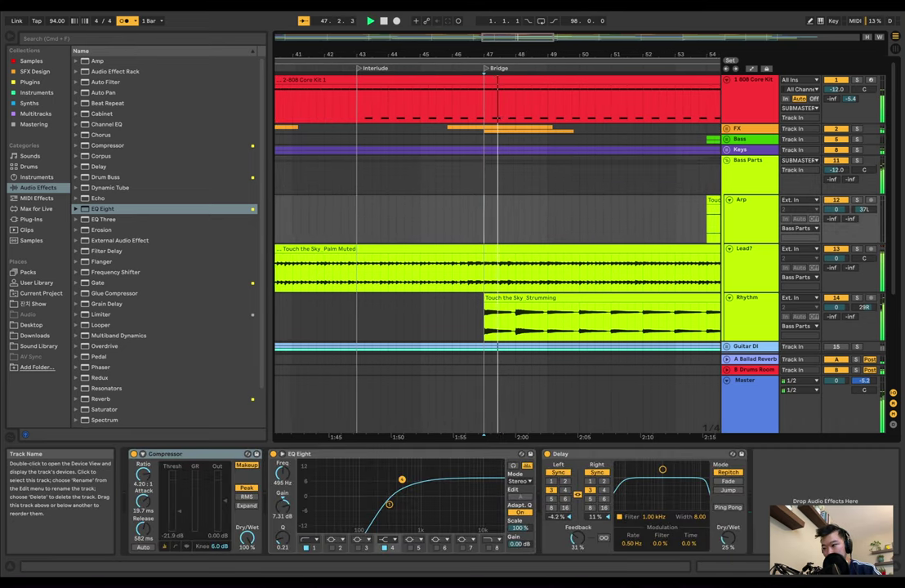
drag(837, 170, 837, 180)
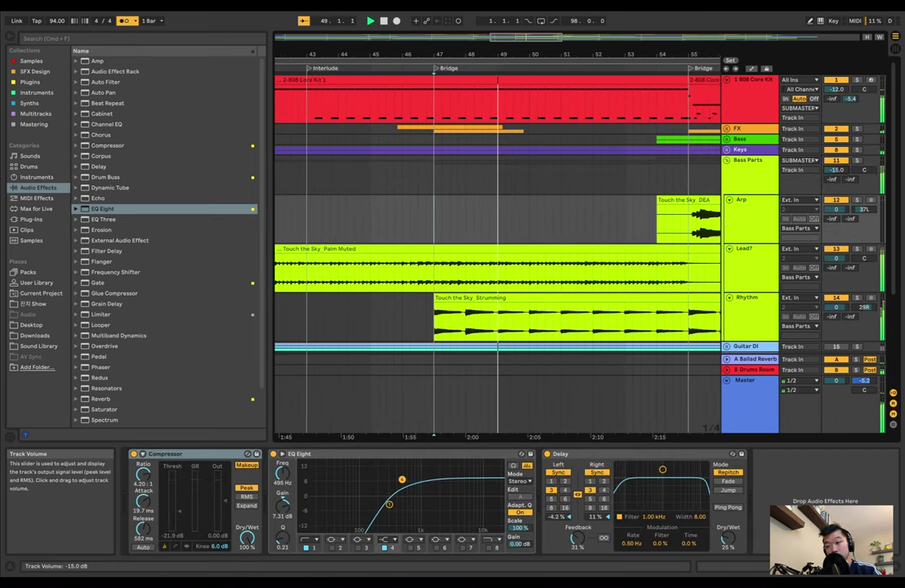
Step: Select the Bass Parts group and mute its Lead? track while the bridge plays
click(748, 160)
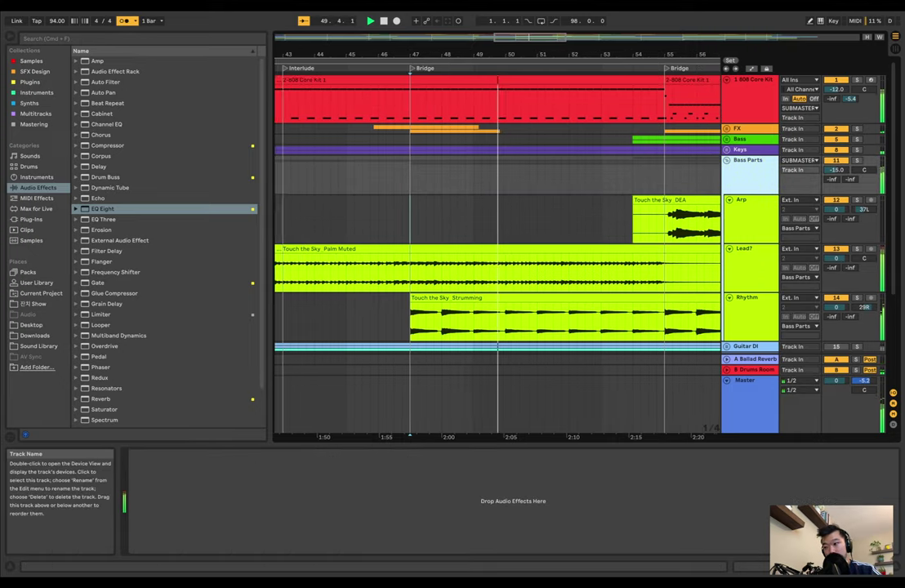
click(836, 249)
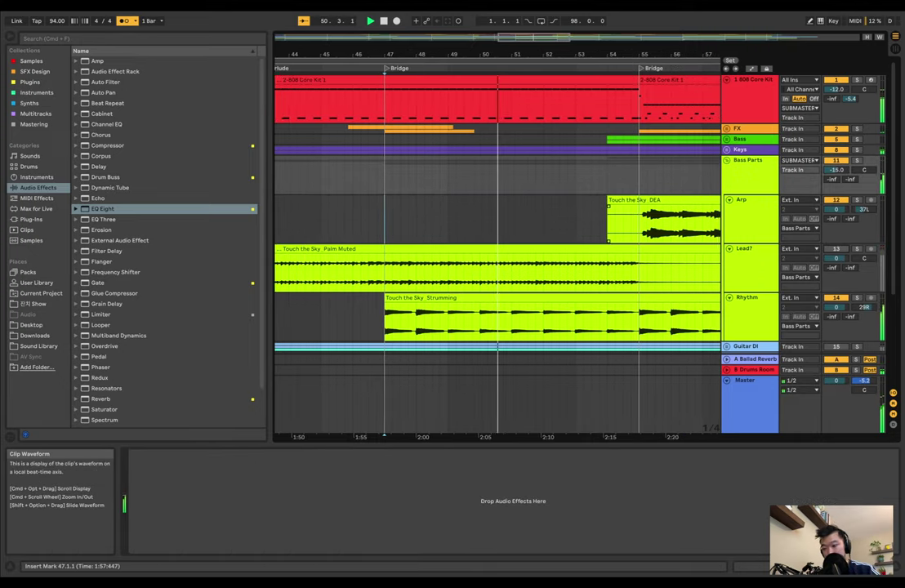